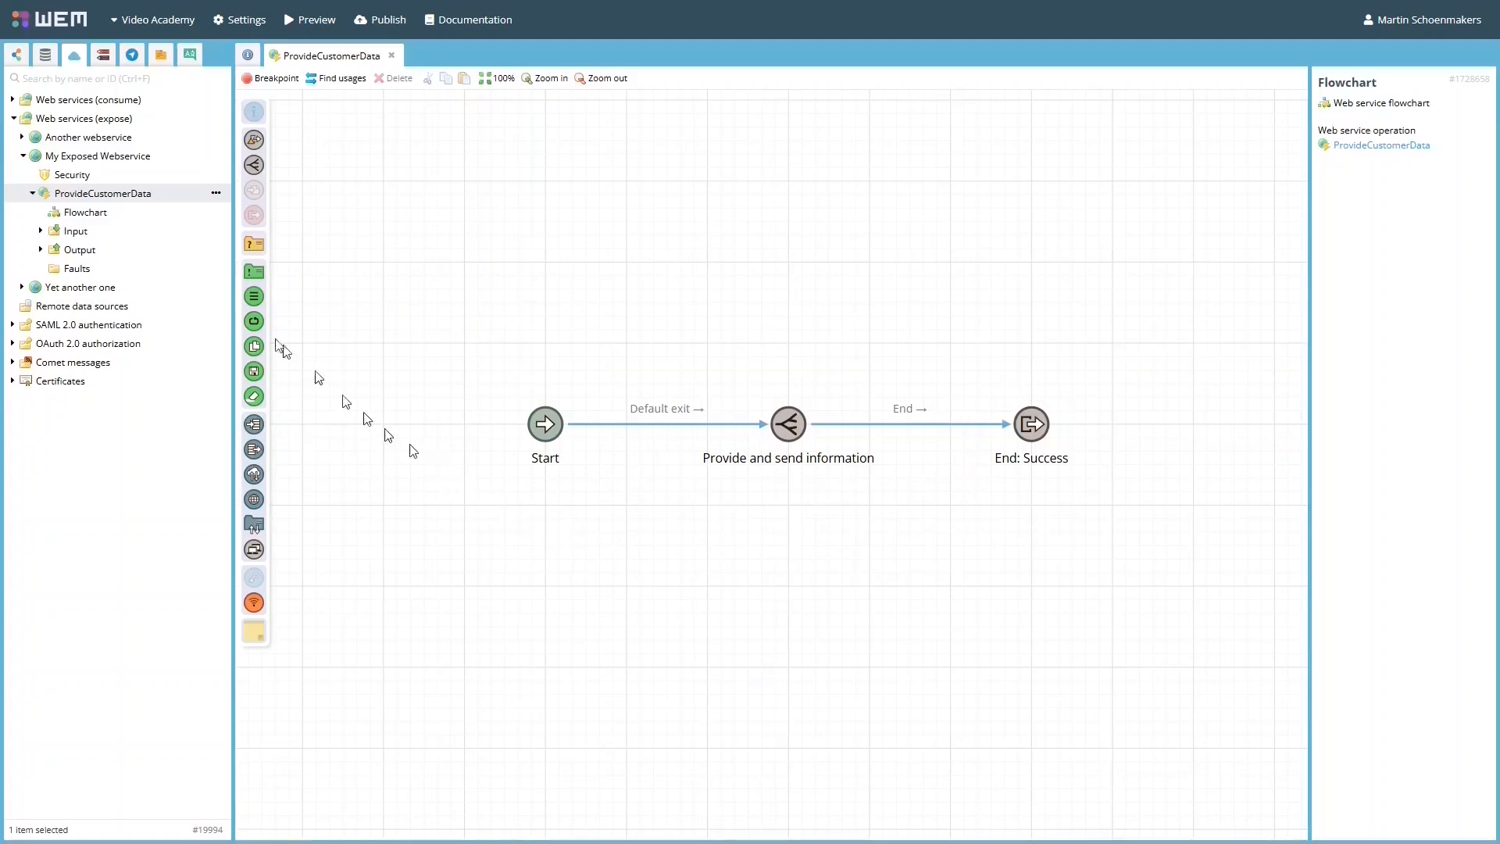
Step: Place an HTTP request node in the flowchart above the Provide and send information node
{"action": "left_click", "coordinate": [112, 105]}
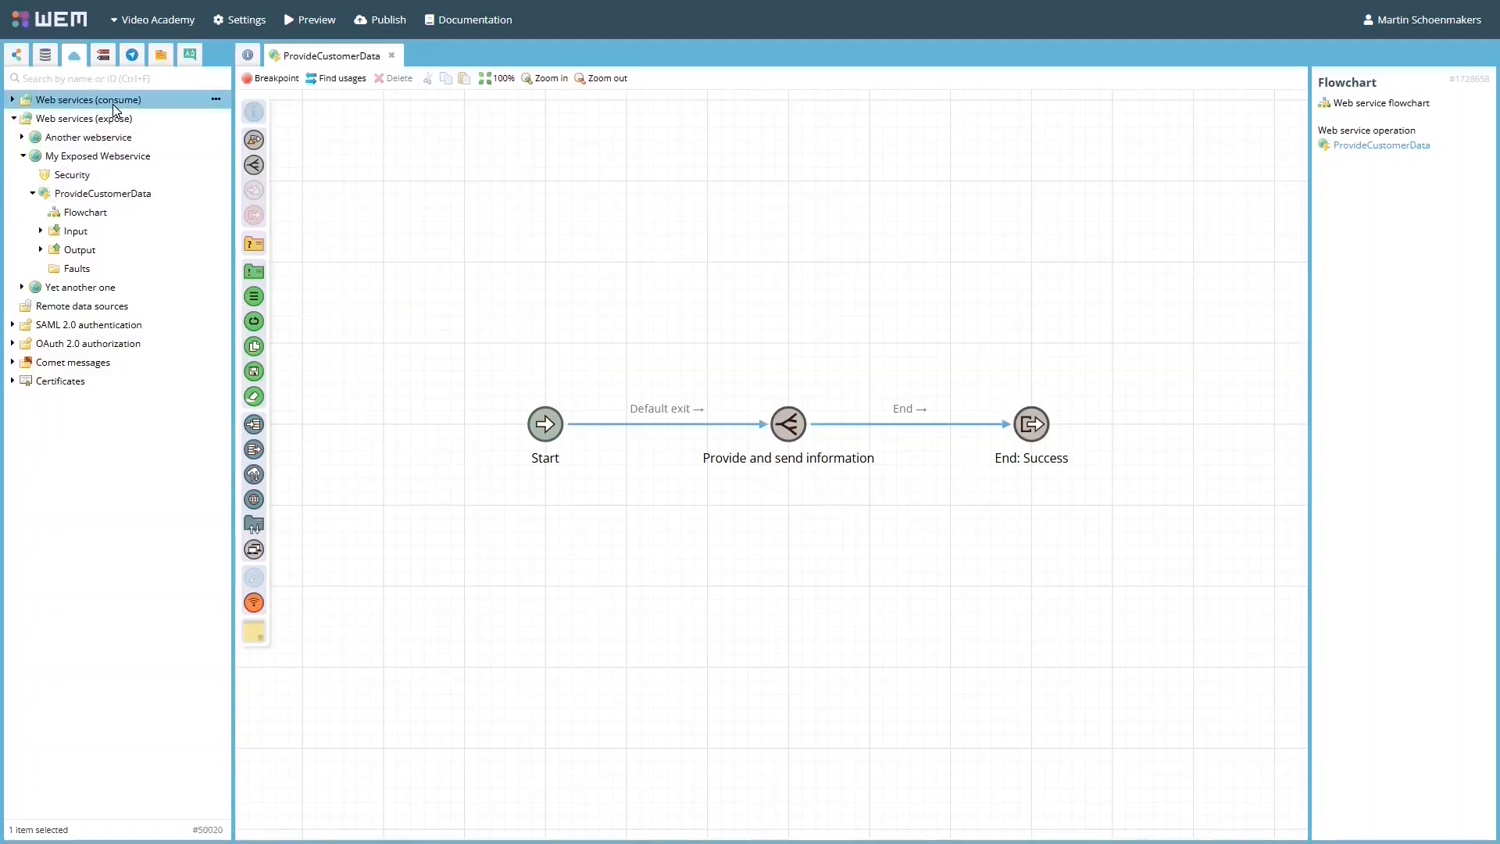
{"action": "left_click", "coordinate": [116, 119]}
{"action": "left_click_drag", "start_coordinate": [254, 499], "coordinate": [790, 186]}
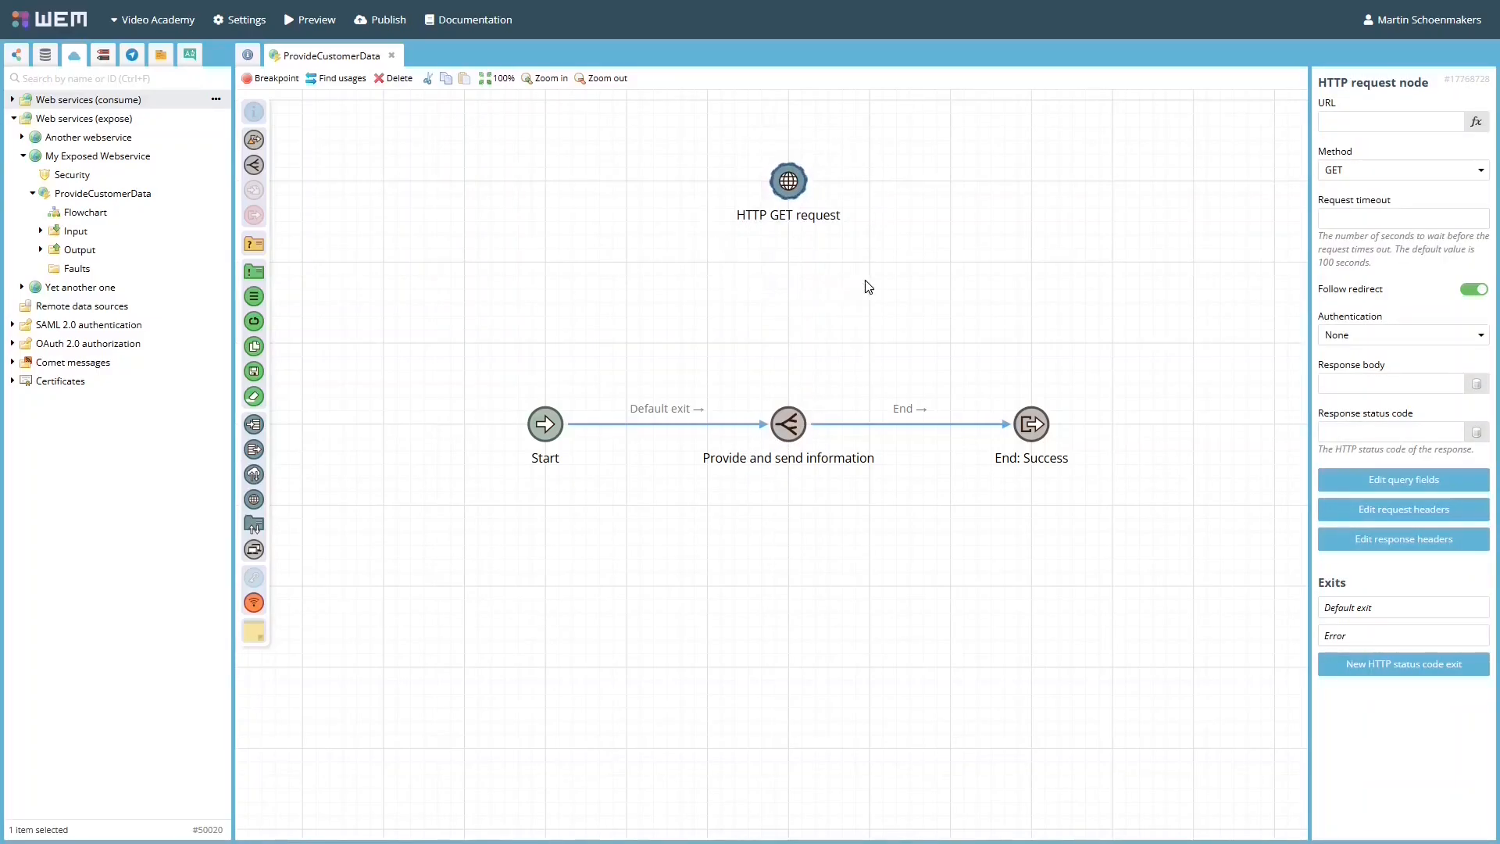
{"action": "left_click", "coordinate": [111, 105]}
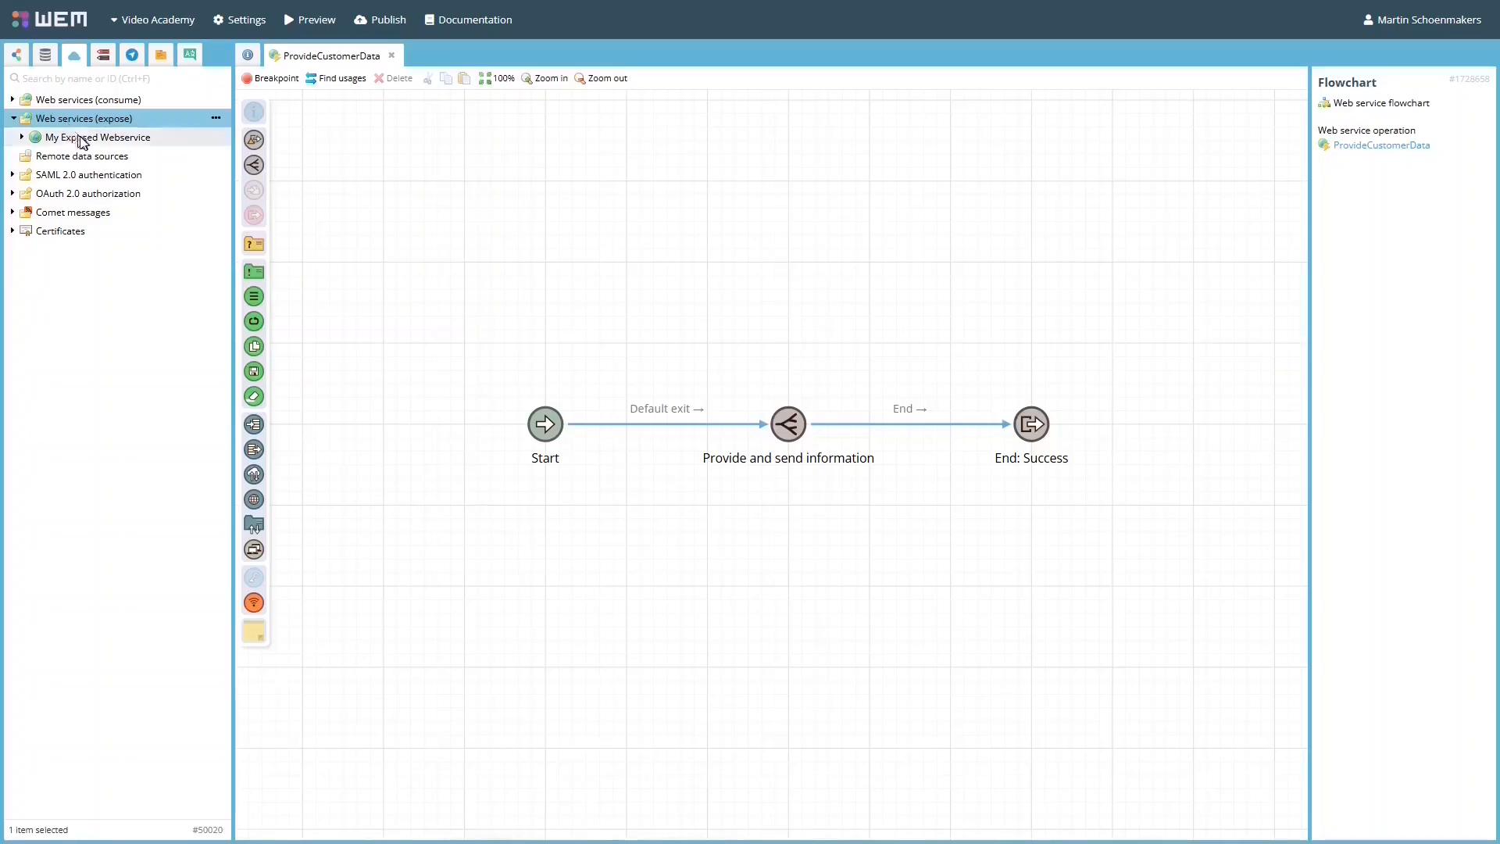
Step: Create an exposed web service named Customer Data with the URL path CustomerData and Public URL metadata exposure
{"action": "left_click", "coordinate": [216, 118]}
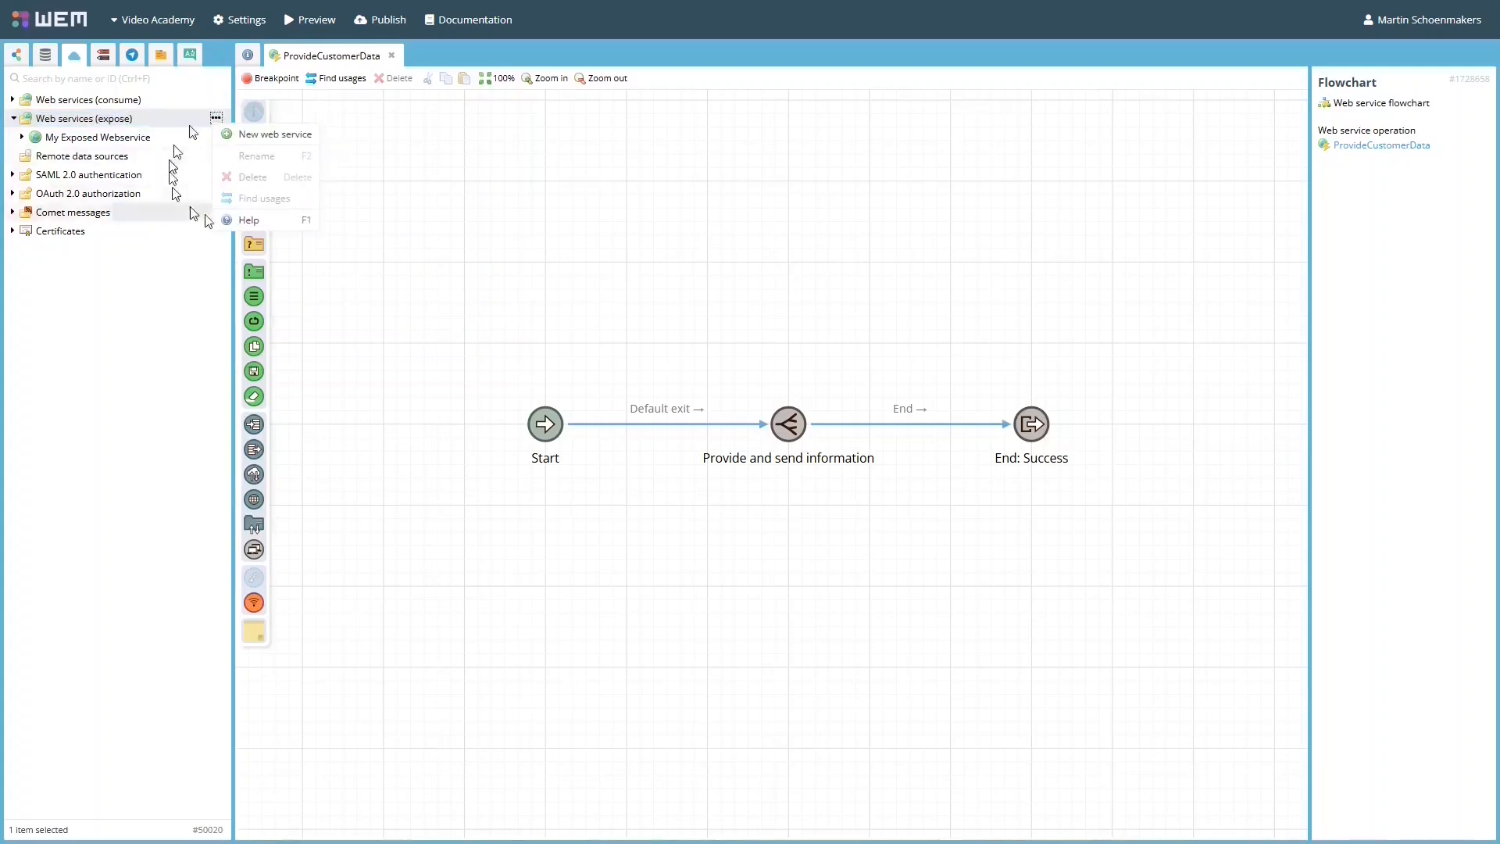
{"action": "left_click", "coordinate": [282, 135]}
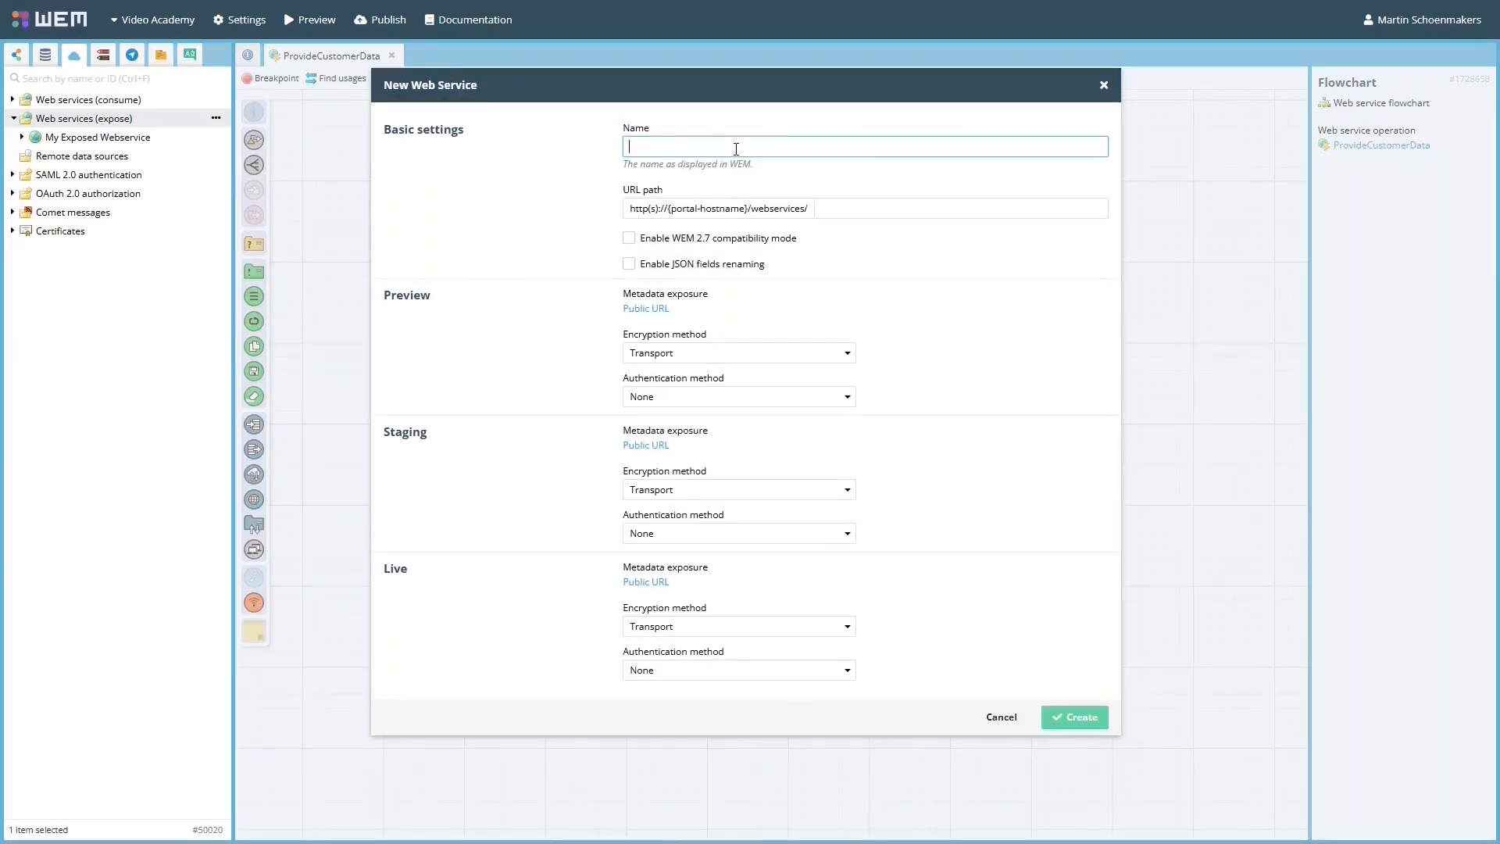
{"action": "type", "text": "Customer Data"}
{"action": "left_click", "coordinate": [848, 208]}
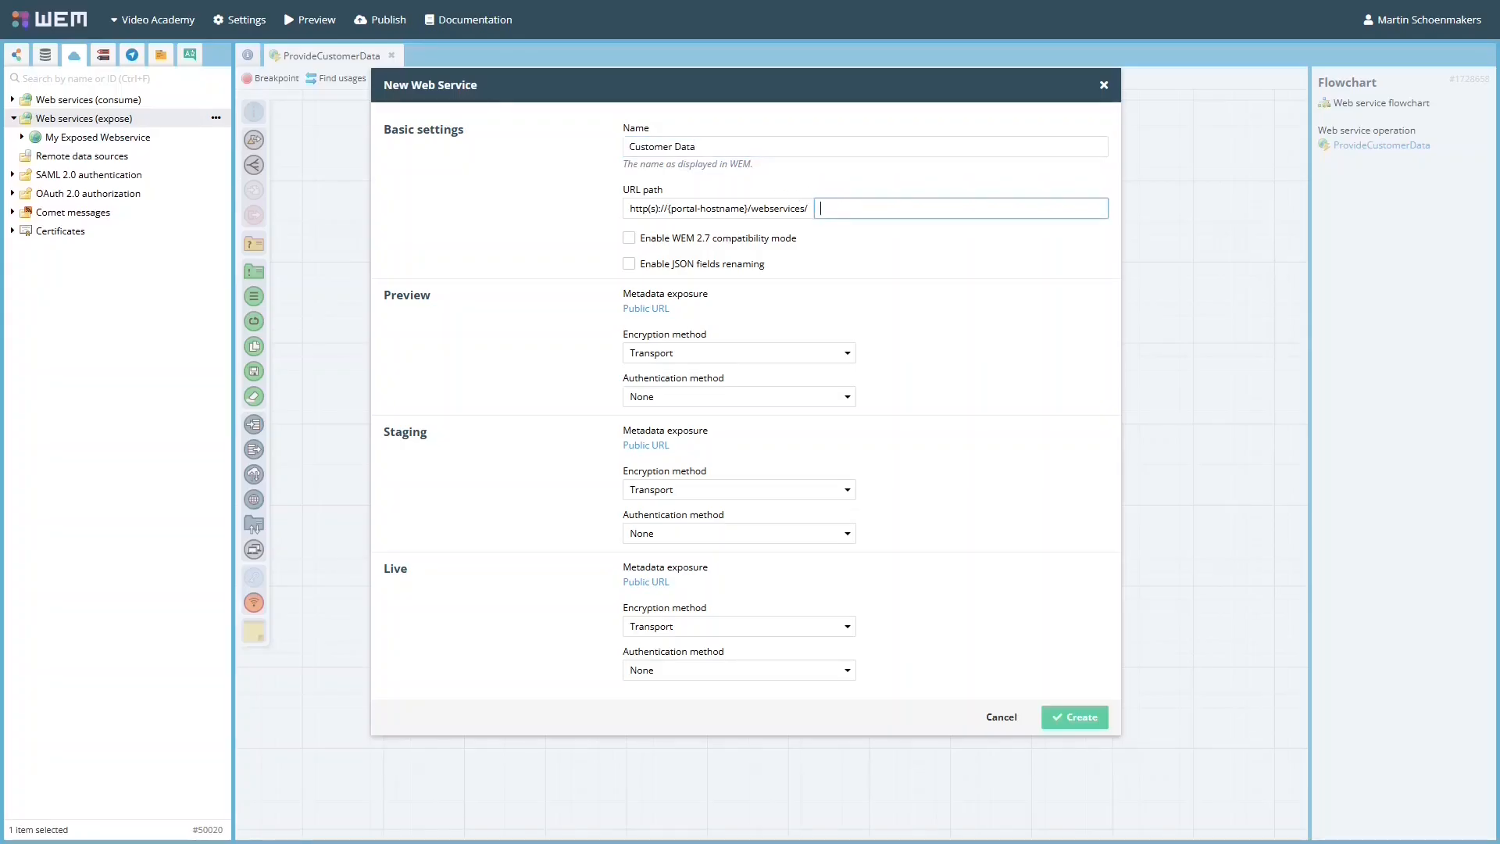
{"action": "type", "text": "Customer Data"}
{"action": "key", "text": "BackSpace"}
{"action": "left_click", "coordinate": [869, 270]}
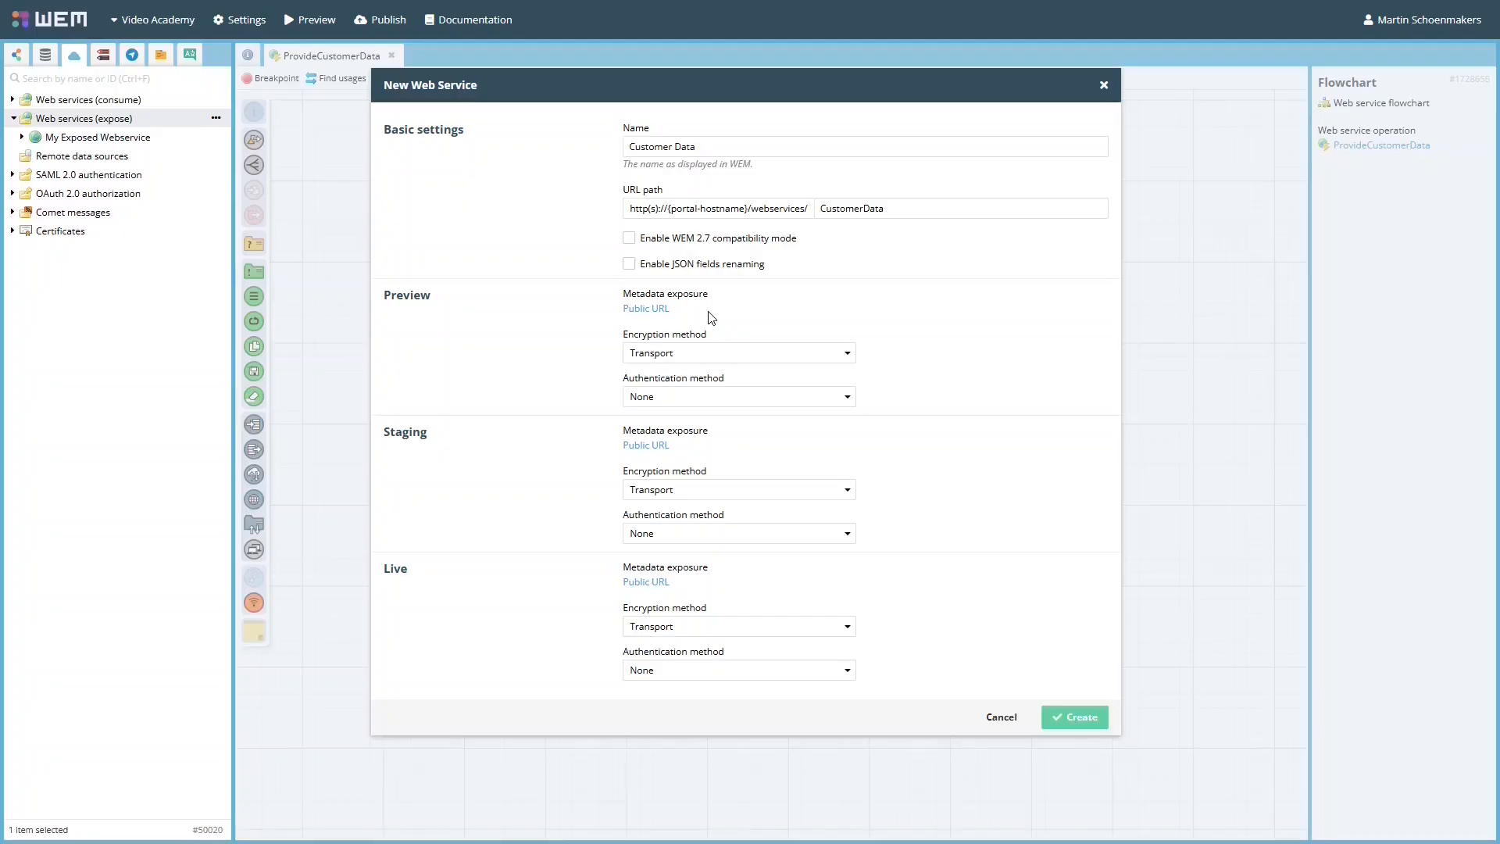
{"action": "left_click", "coordinate": [659, 311]}
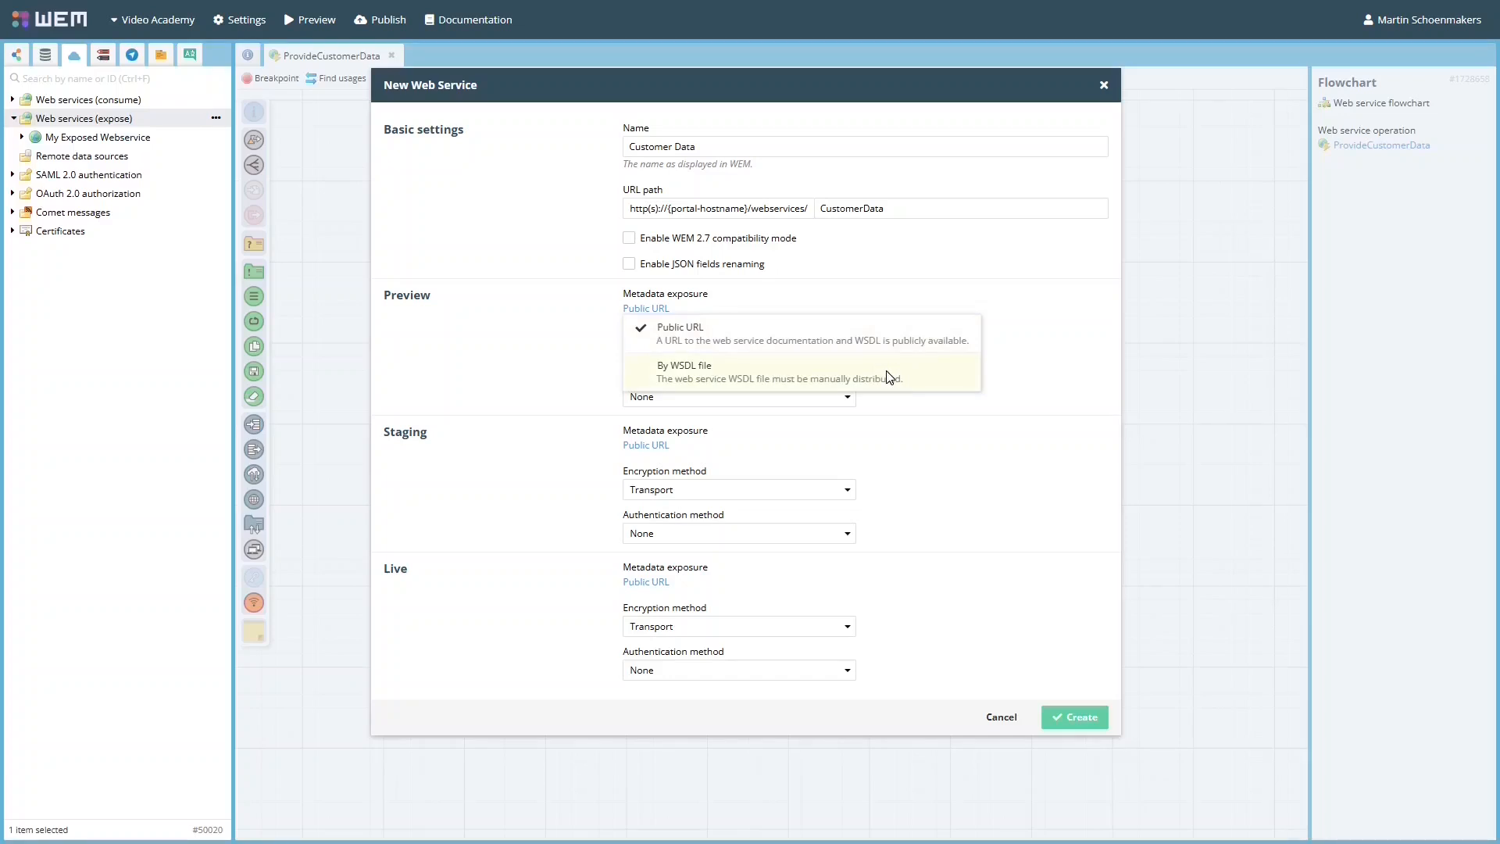
{"action": "left_click", "coordinate": [1063, 375]}
{"action": "double_click", "coordinate": [915, 213]}
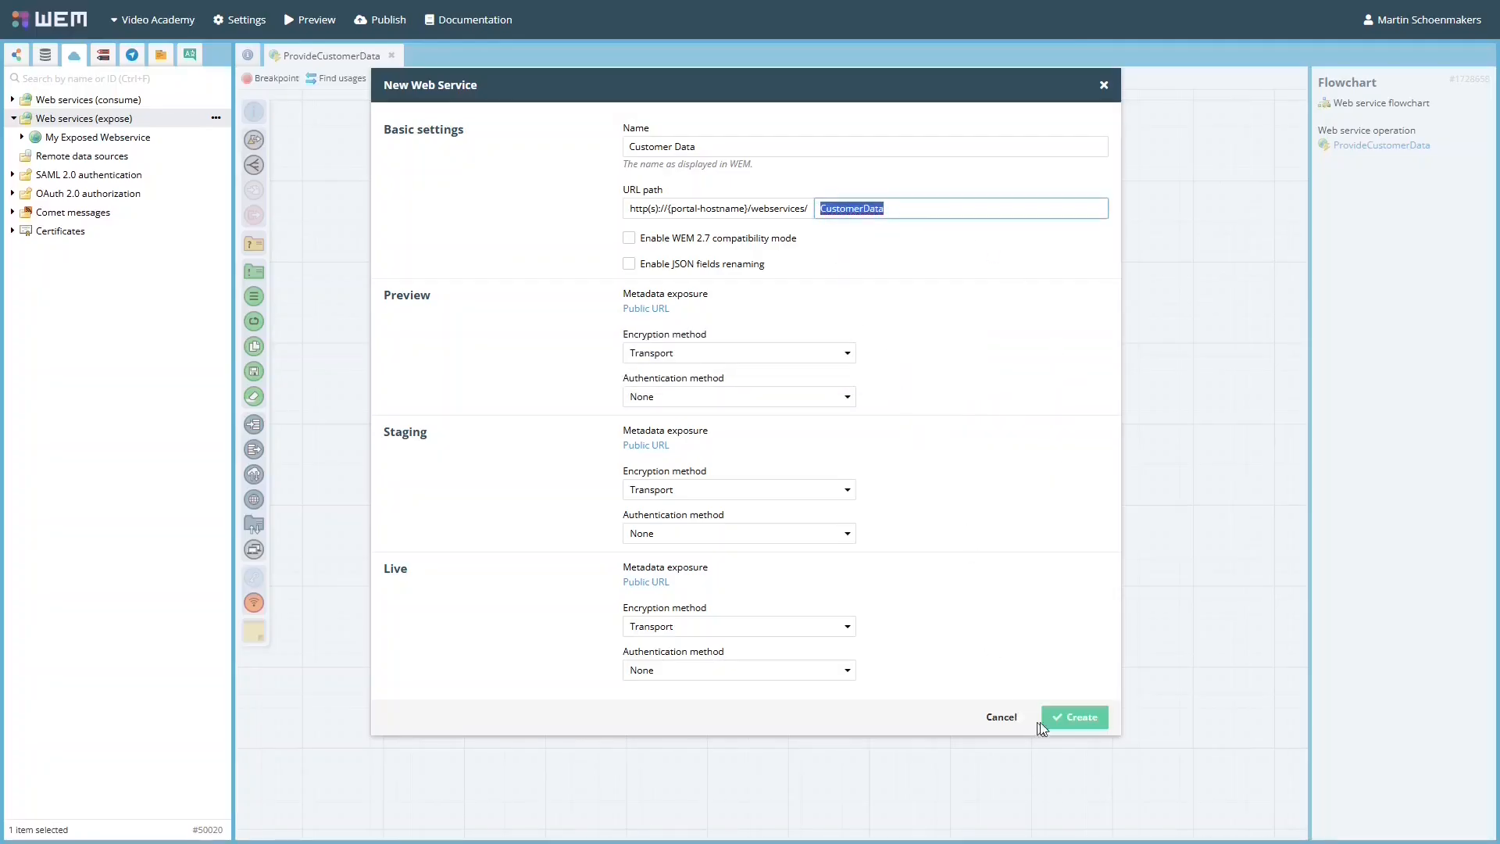
{"action": "left_click", "coordinate": [1070, 718]}
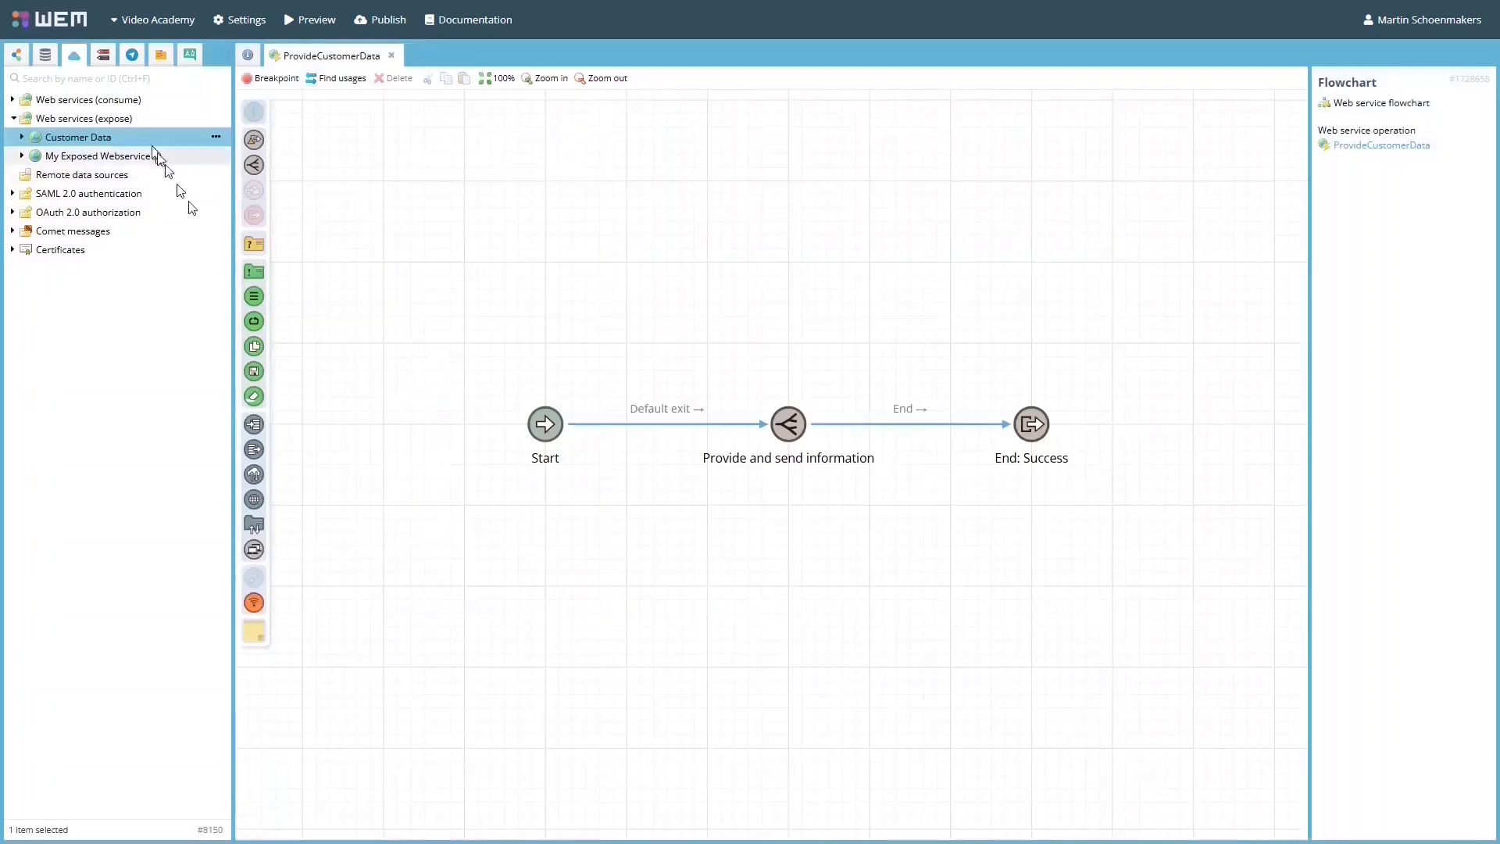
Step: Review the Preview encryption and authentication options in the Customer Data web service settings, keeping Transport and None
{"action": "double_click", "coordinate": [143, 138]}
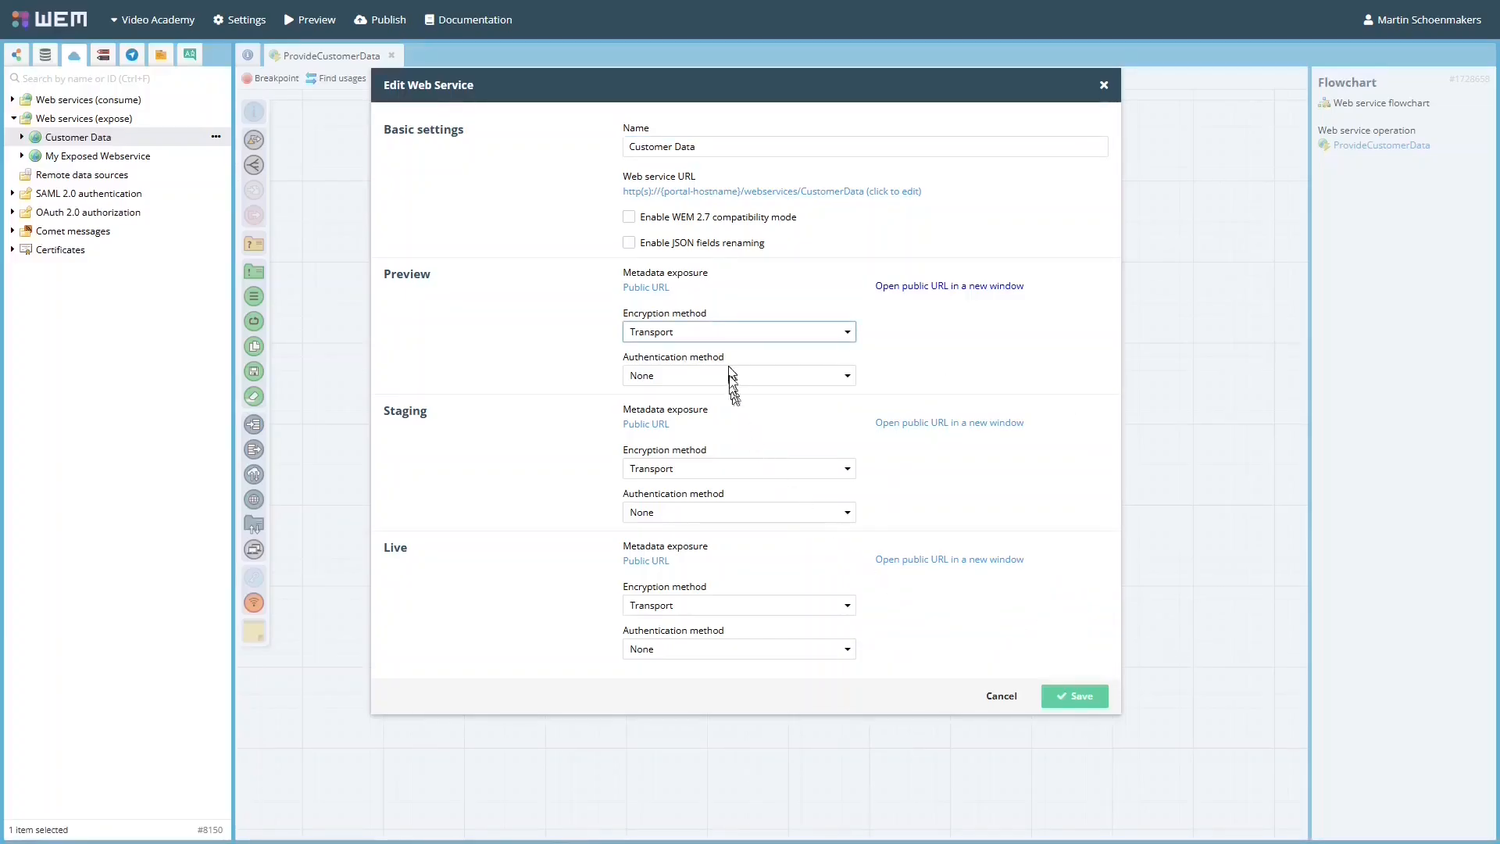
{"action": "left_click", "coordinate": [722, 334]}
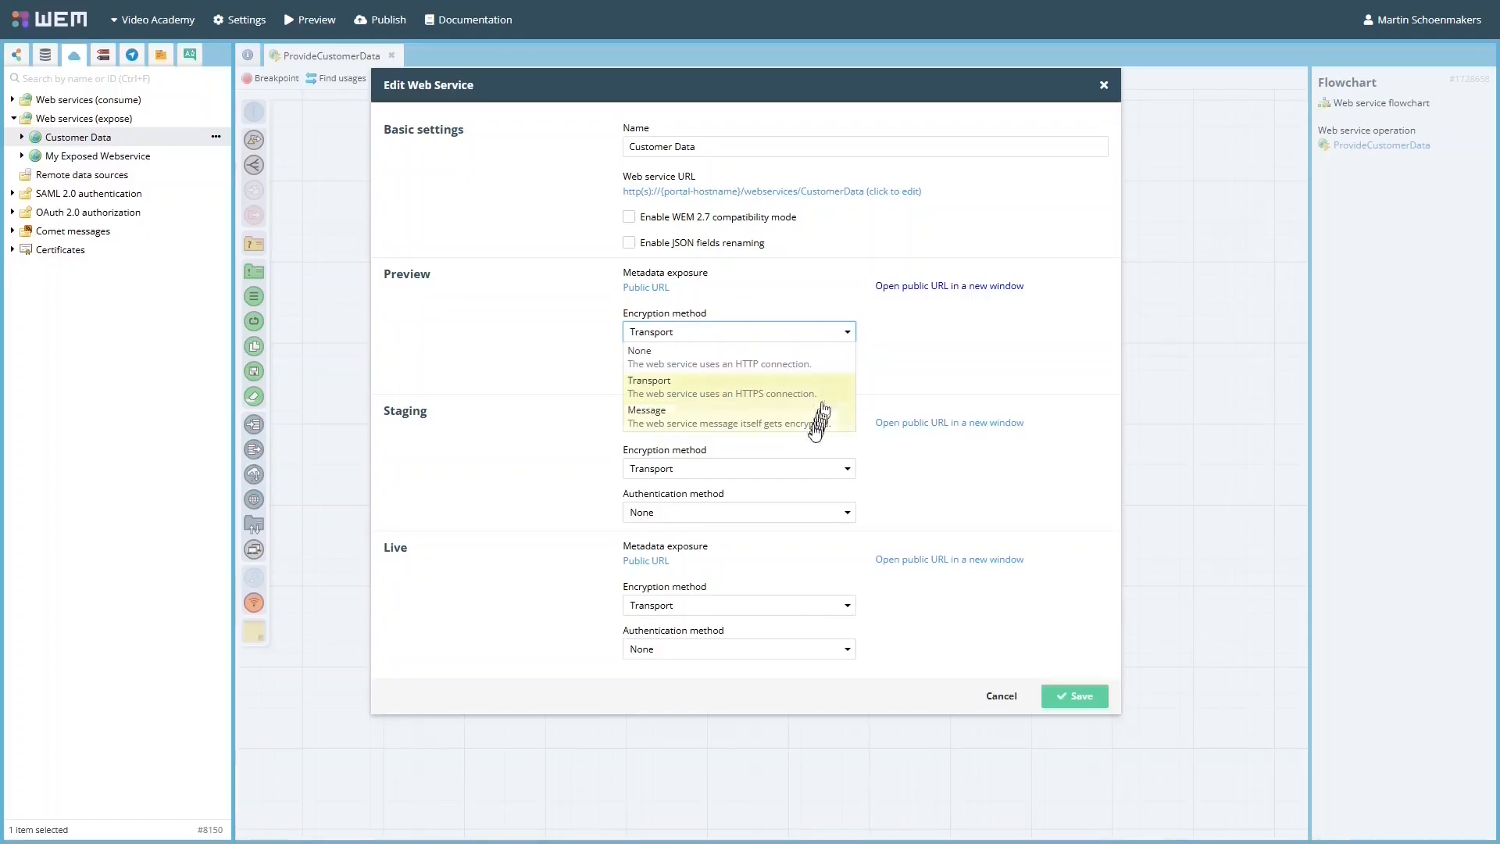
{"action": "left_click", "coordinate": [883, 447]}
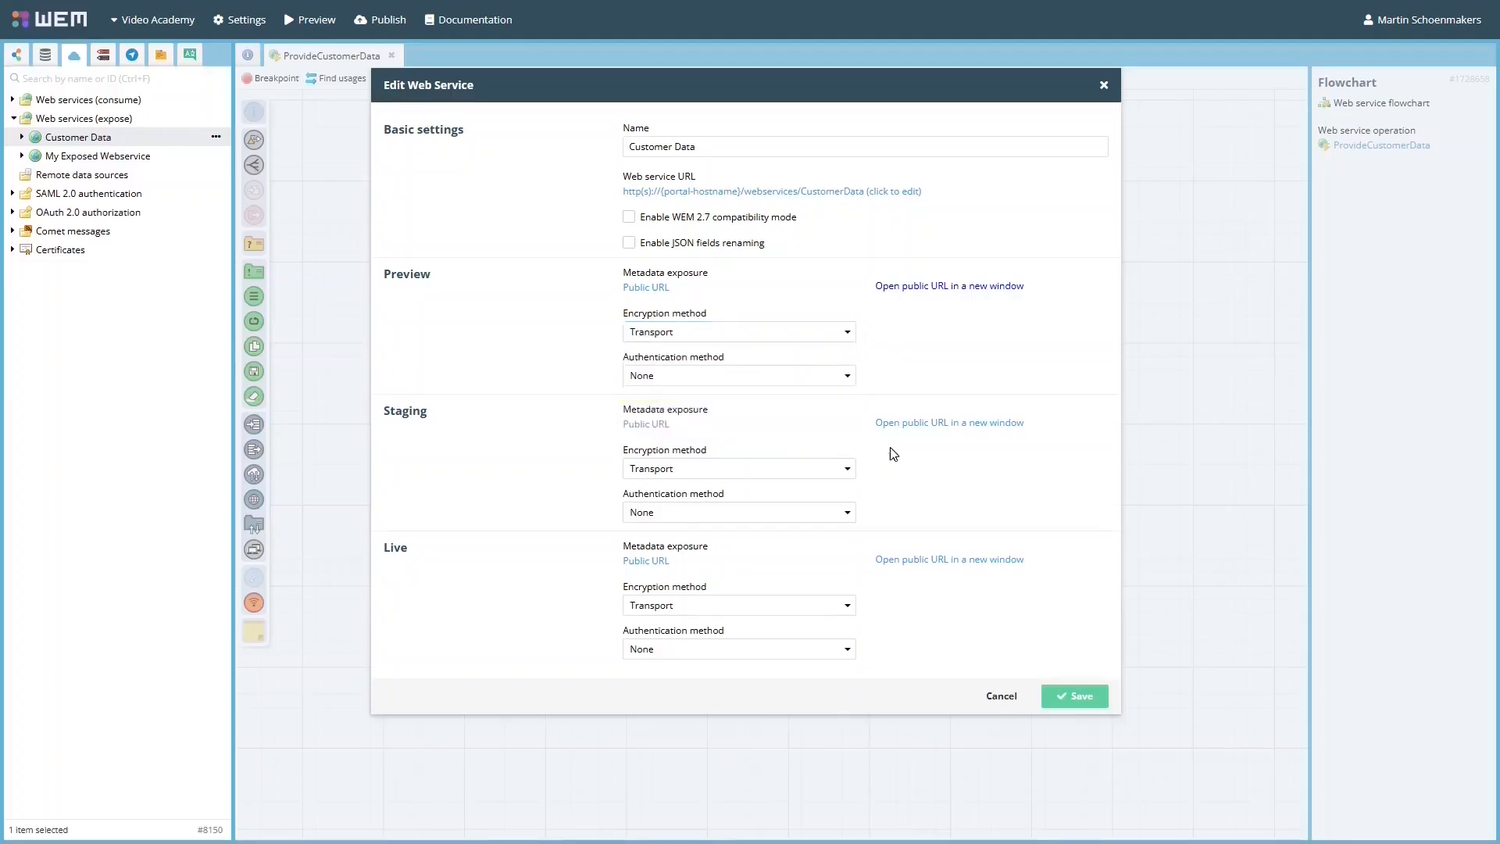
{"action": "left_click", "coordinate": [797, 379]}
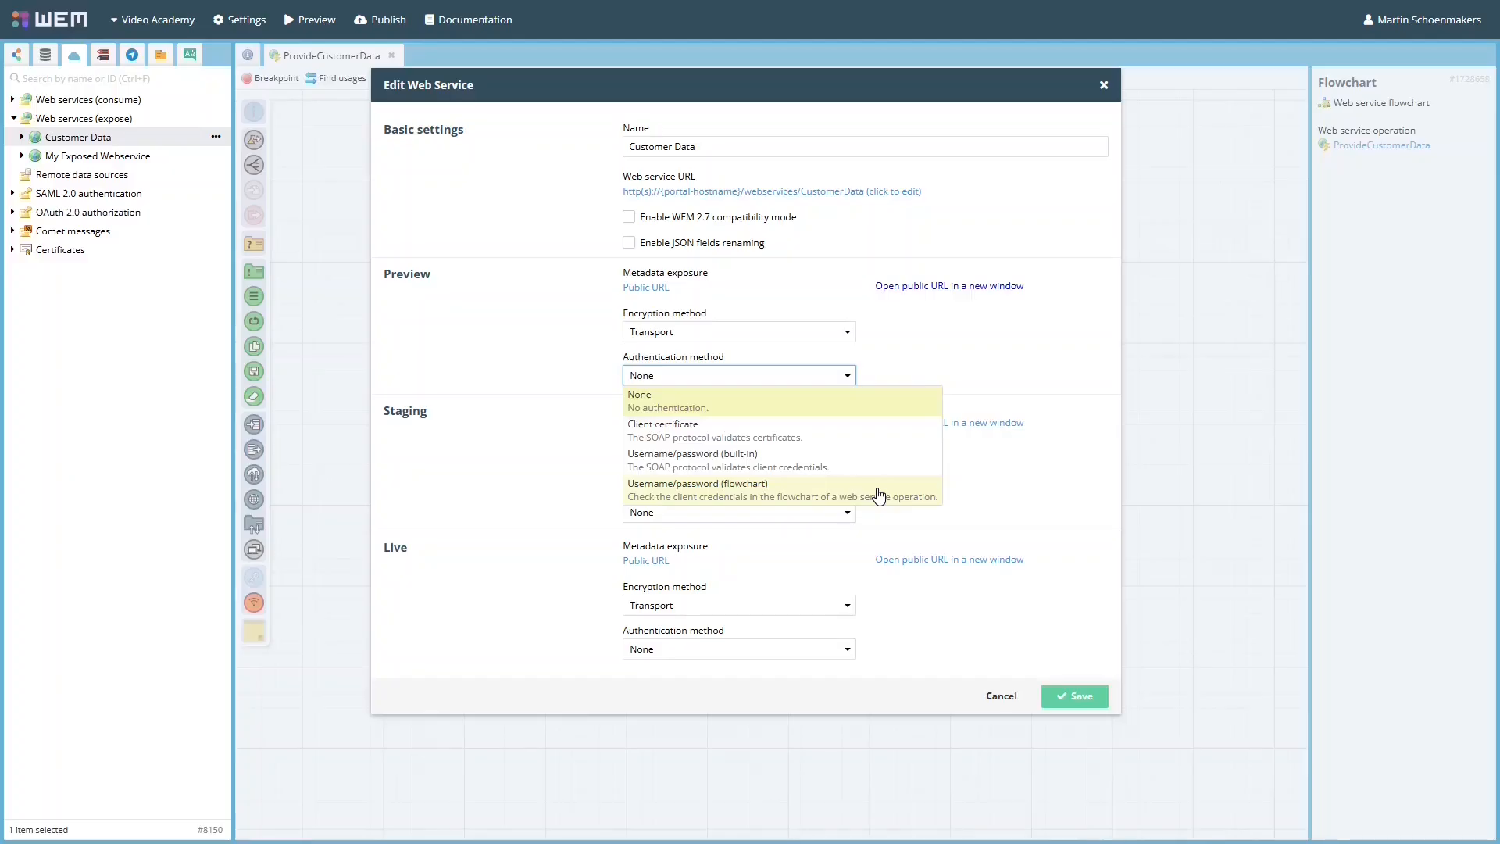
{"action": "left_click", "coordinate": [1192, 658]}
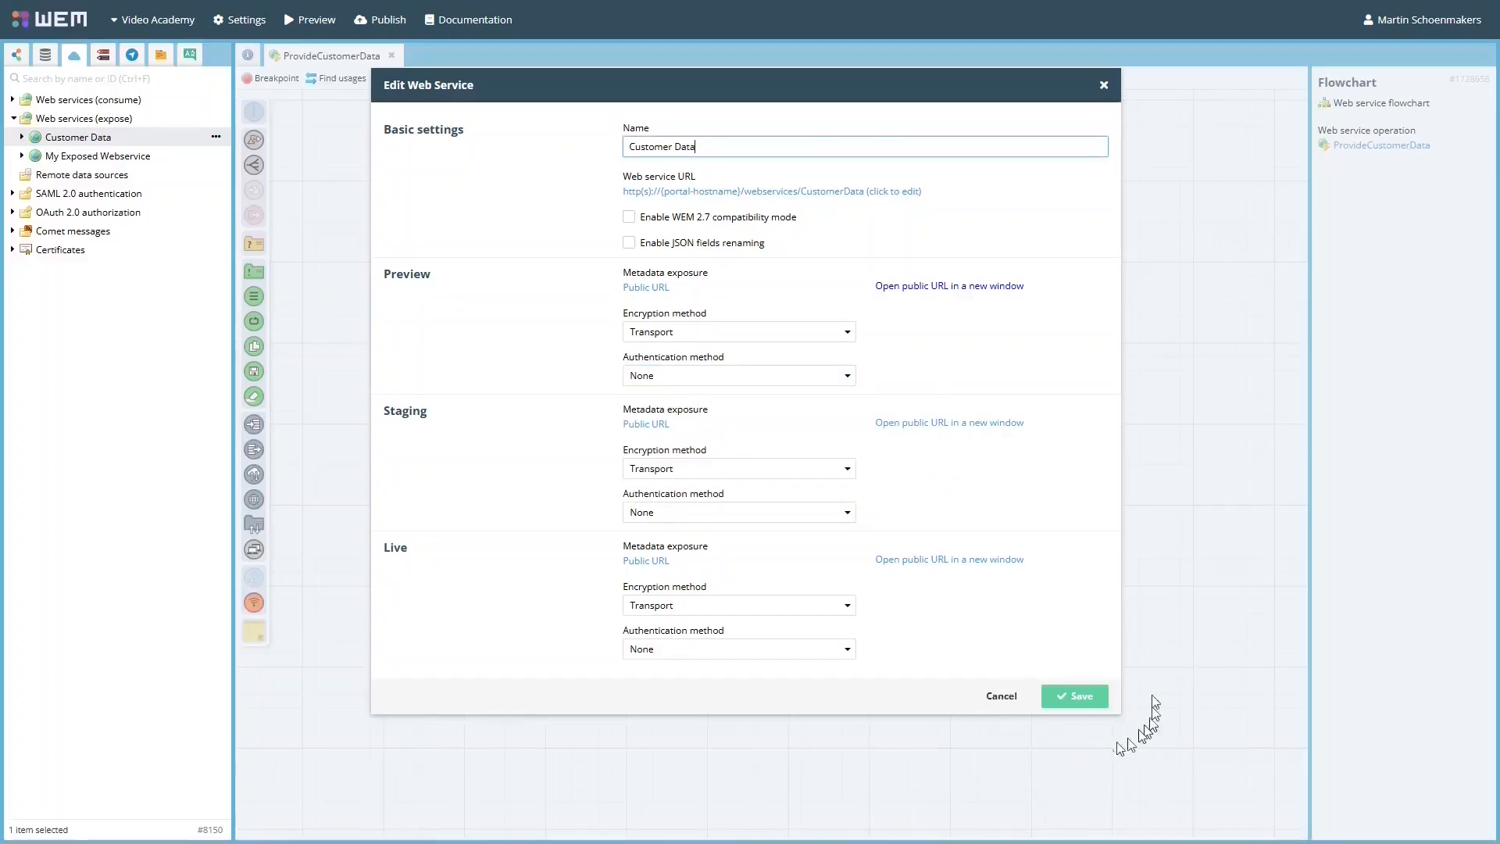
{"action": "left_click", "coordinate": [1079, 697]}
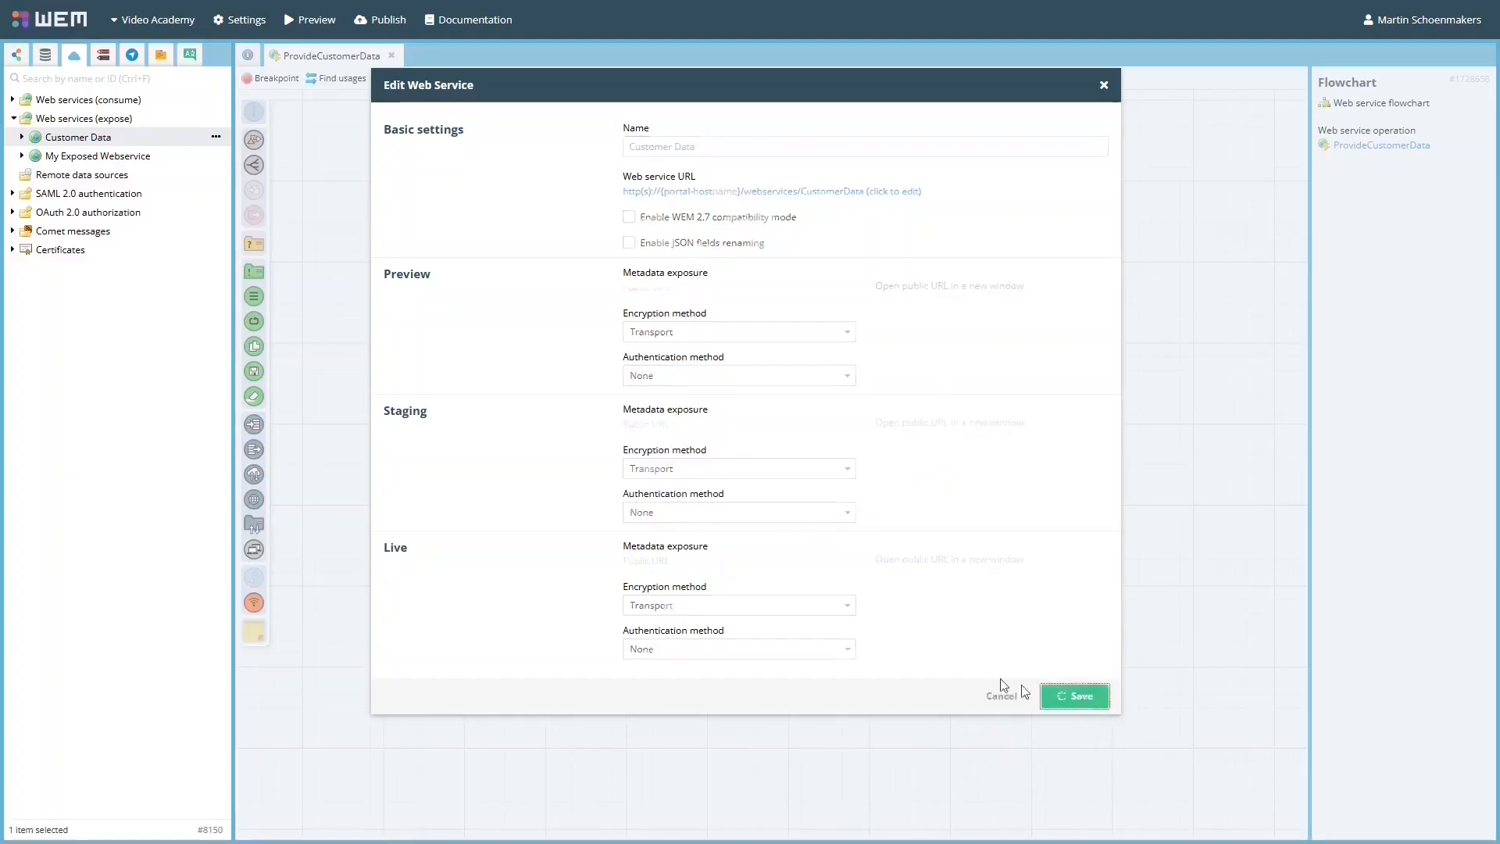
Step: Document the Customer Data web service with the text "Here I will provide some information on this web service."
{"action": "double_click", "coordinate": [123, 141]}
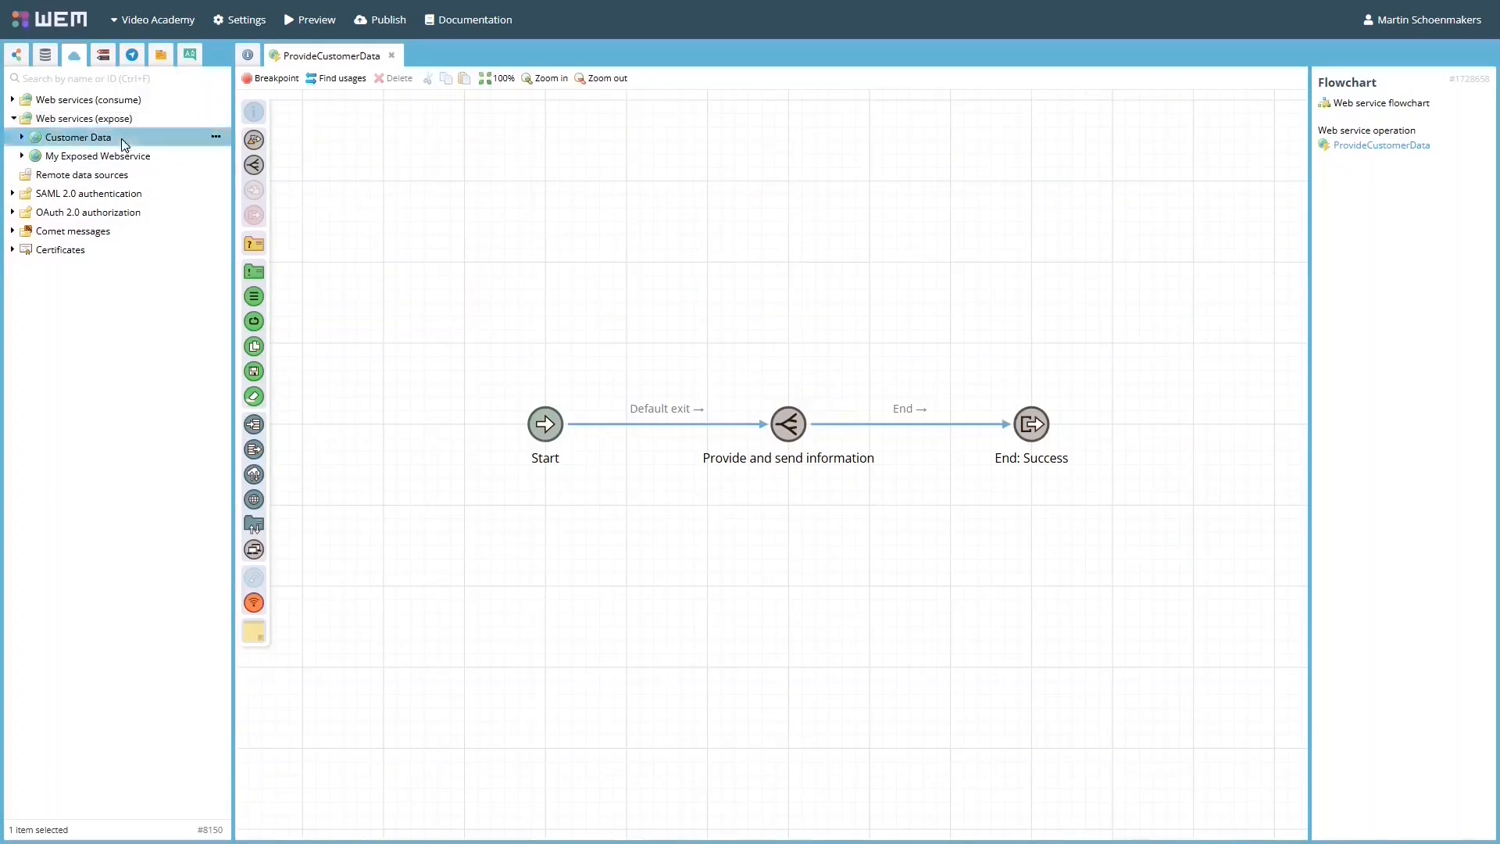
{"action": "right_click", "coordinate": [122, 141]}
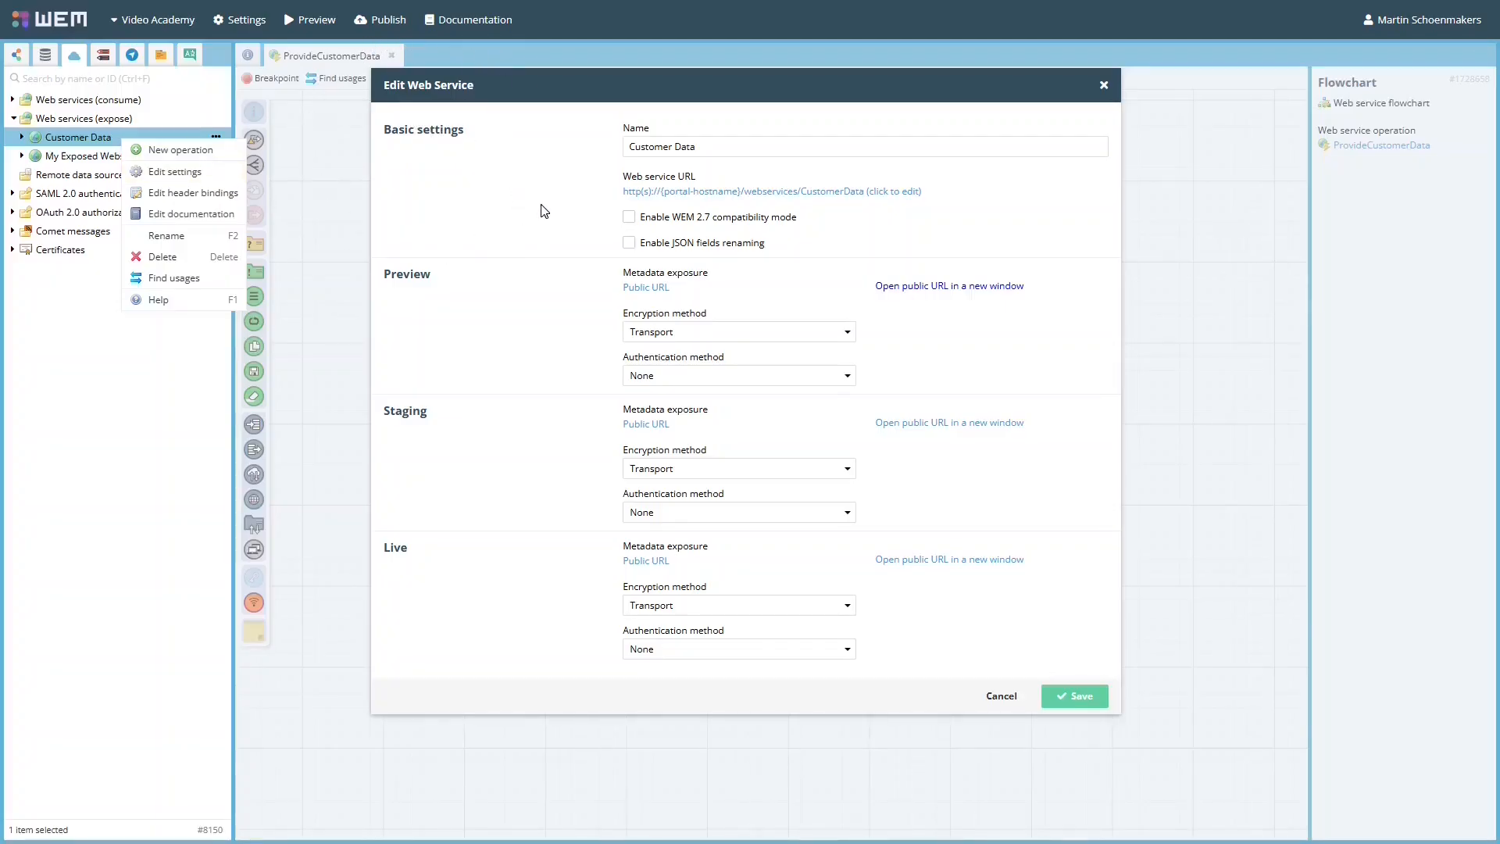
{"action": "left_click", "coordinate": [202, 216]}
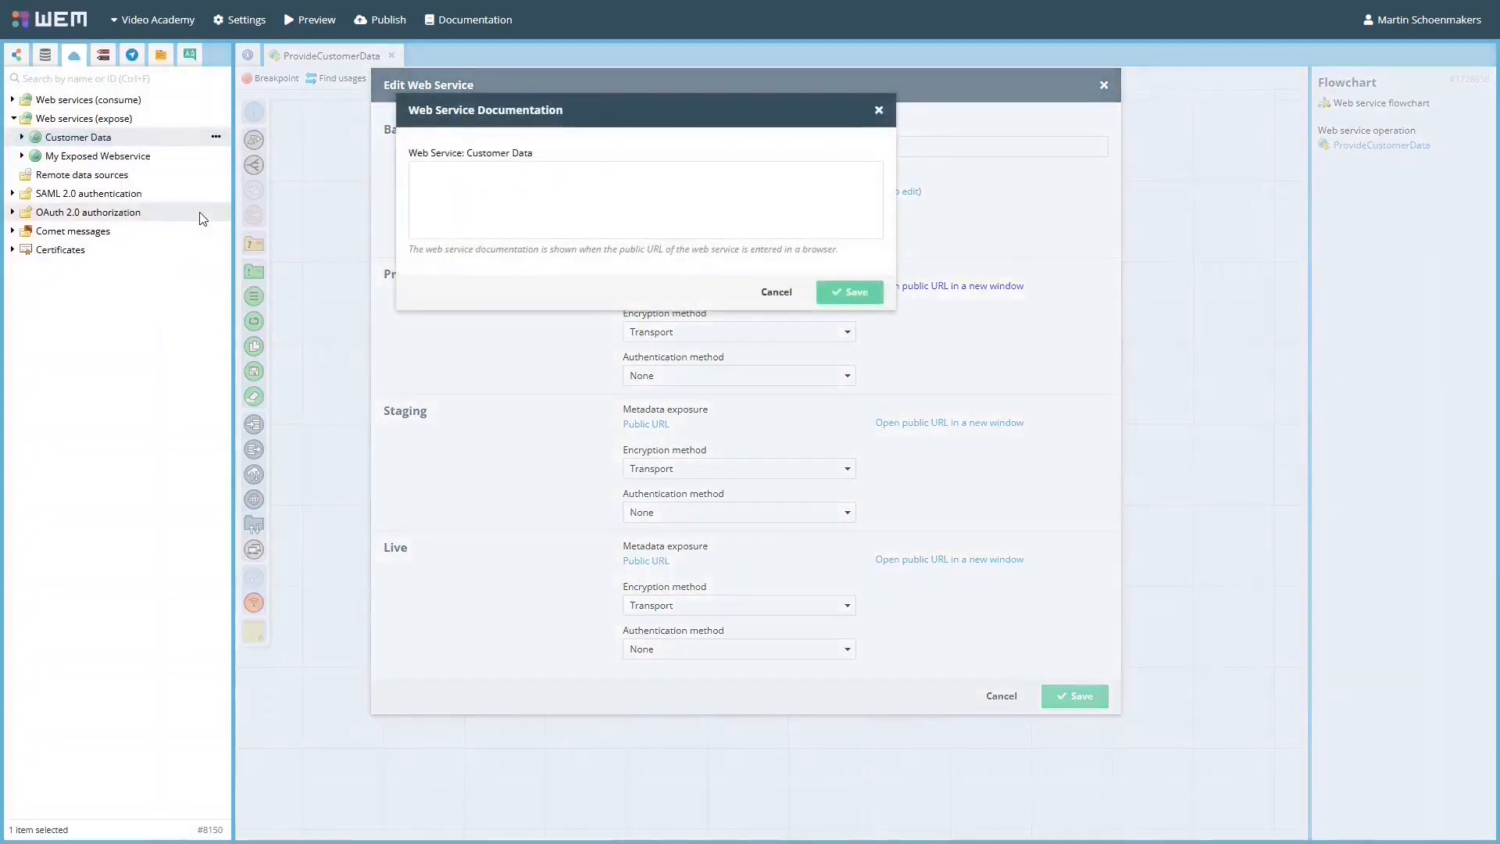
{"action": "left_click", "coordinate": [604, 200]}
{"action": "type", "text": "Here I will provide some information on this web service."}
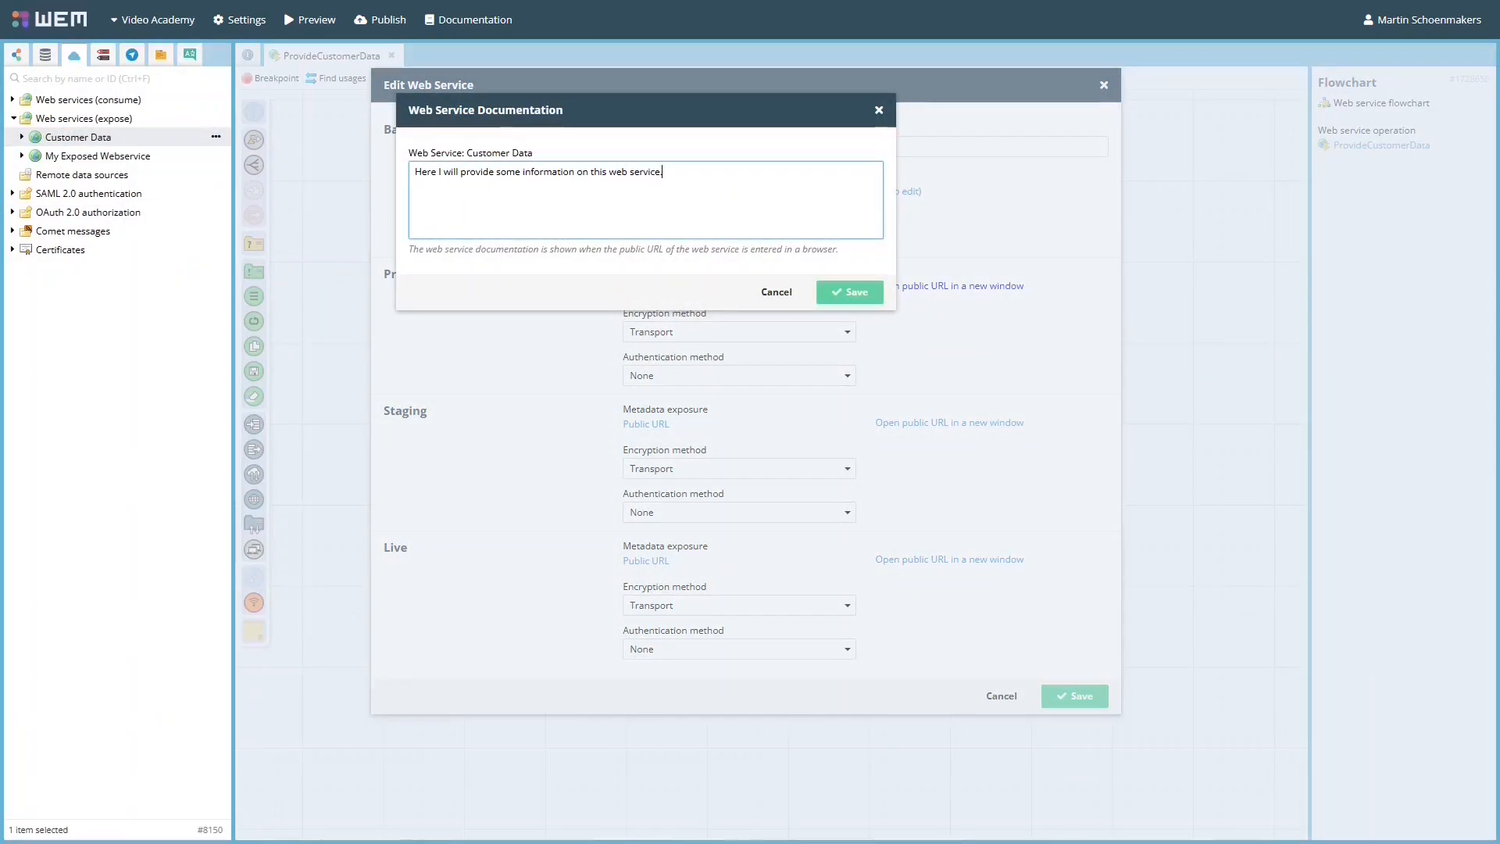
{"action": "left_click", "coordinate": [847, 291]}
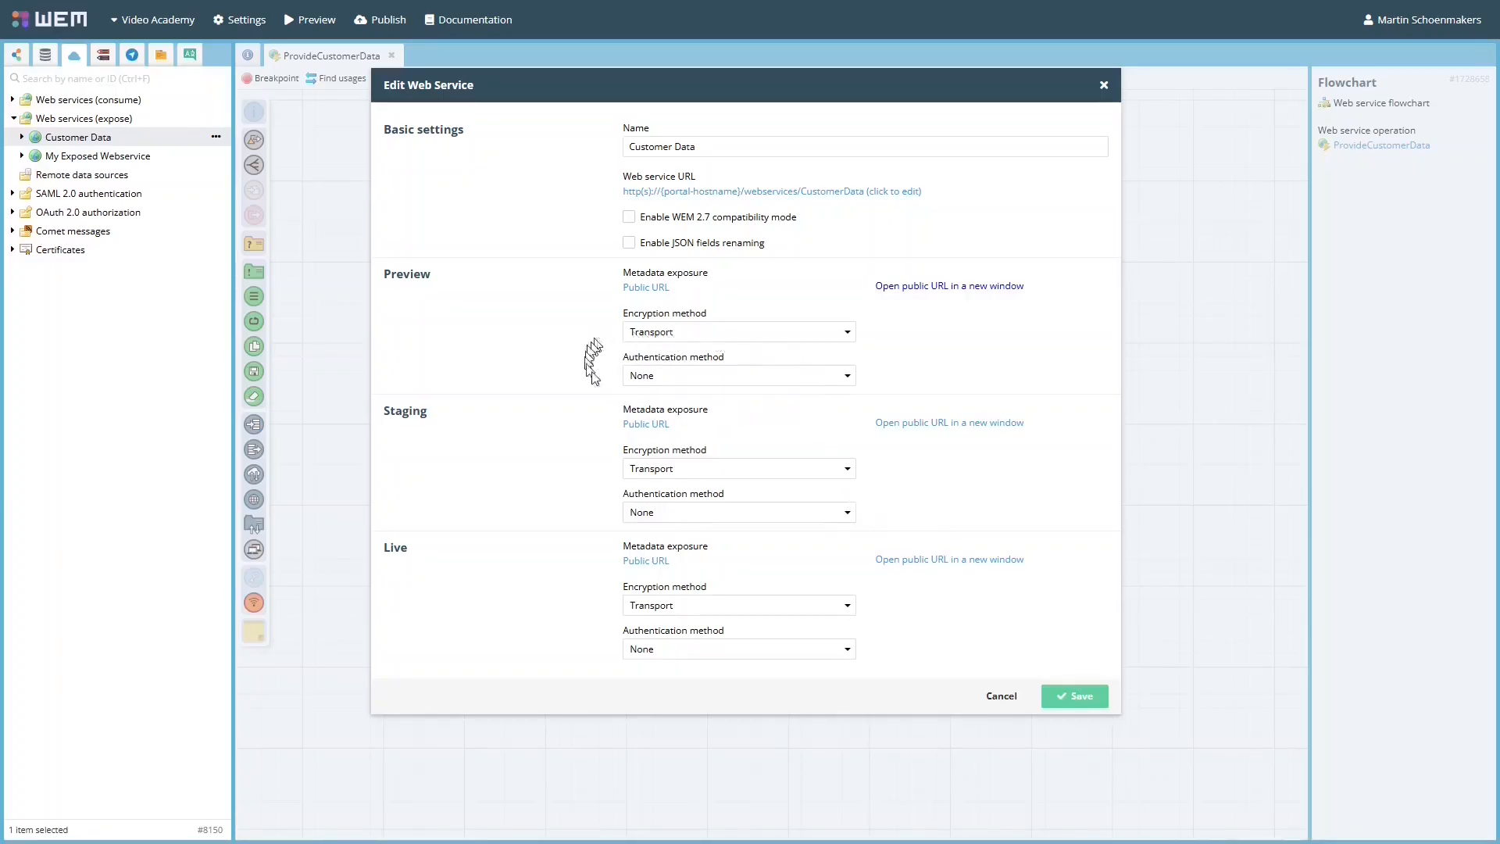
Step: Set Preview authentication to Username/password (built-in) and add client credentials named The Consumer Name with a password
{"action": "left_click", "coordinate": [763, 377]}
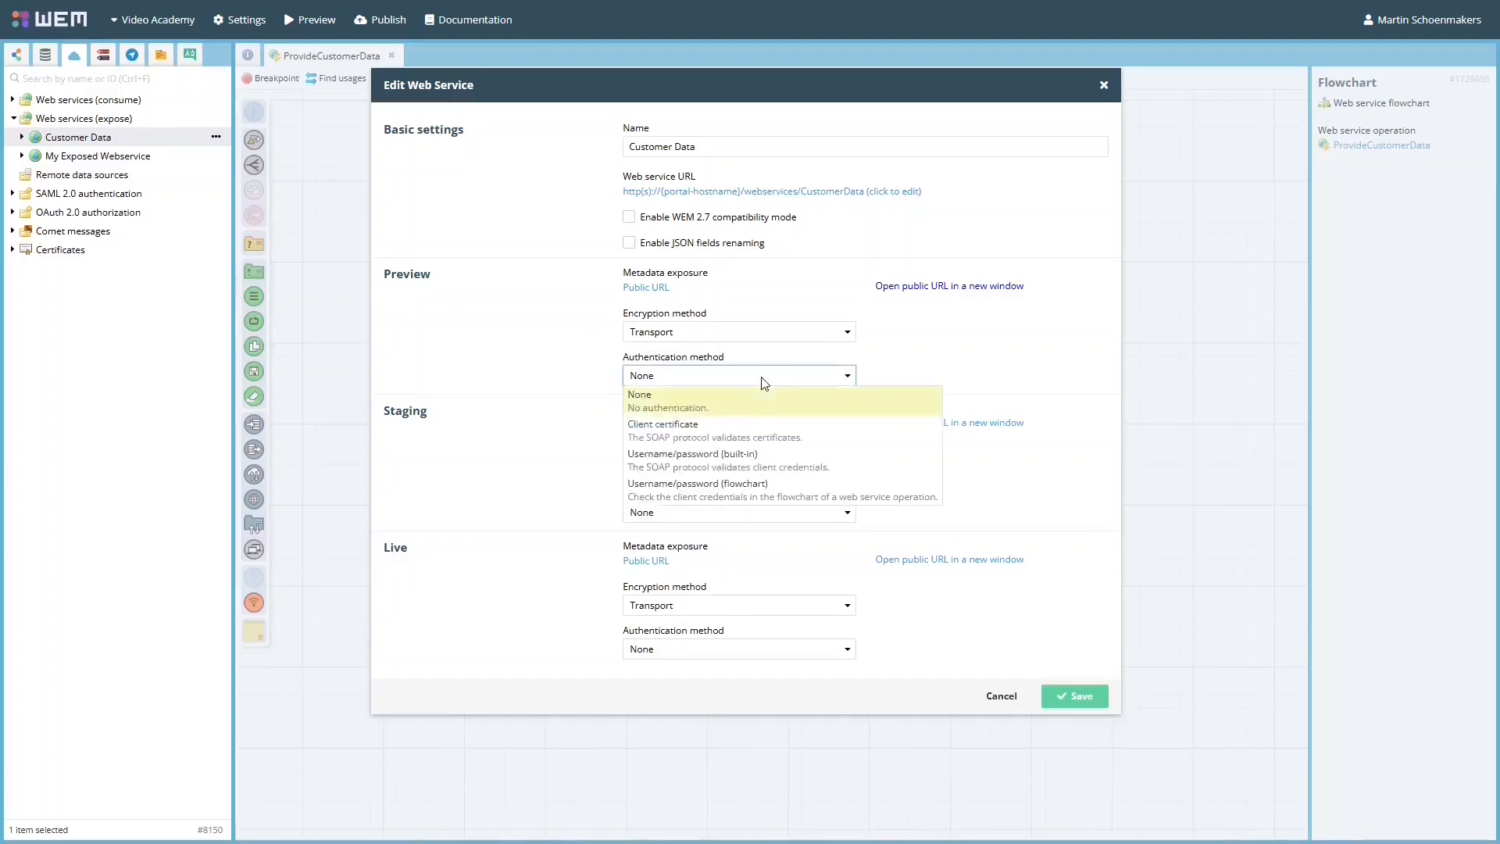
{"action": "left_click", "coordinate": [754, 467]}
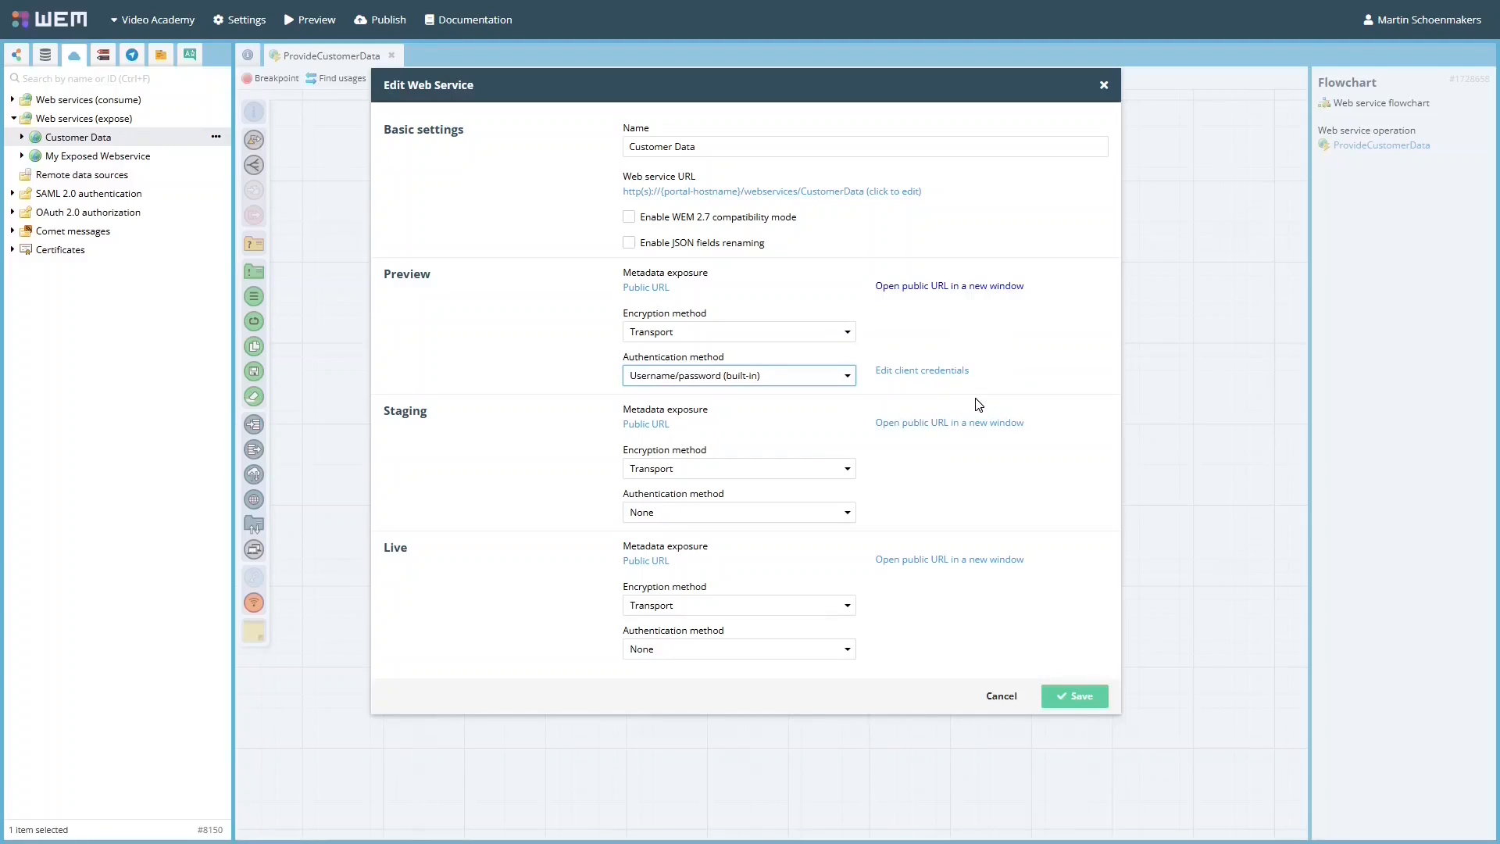
{"action": "left_click", "coordinate": [934, 375]}
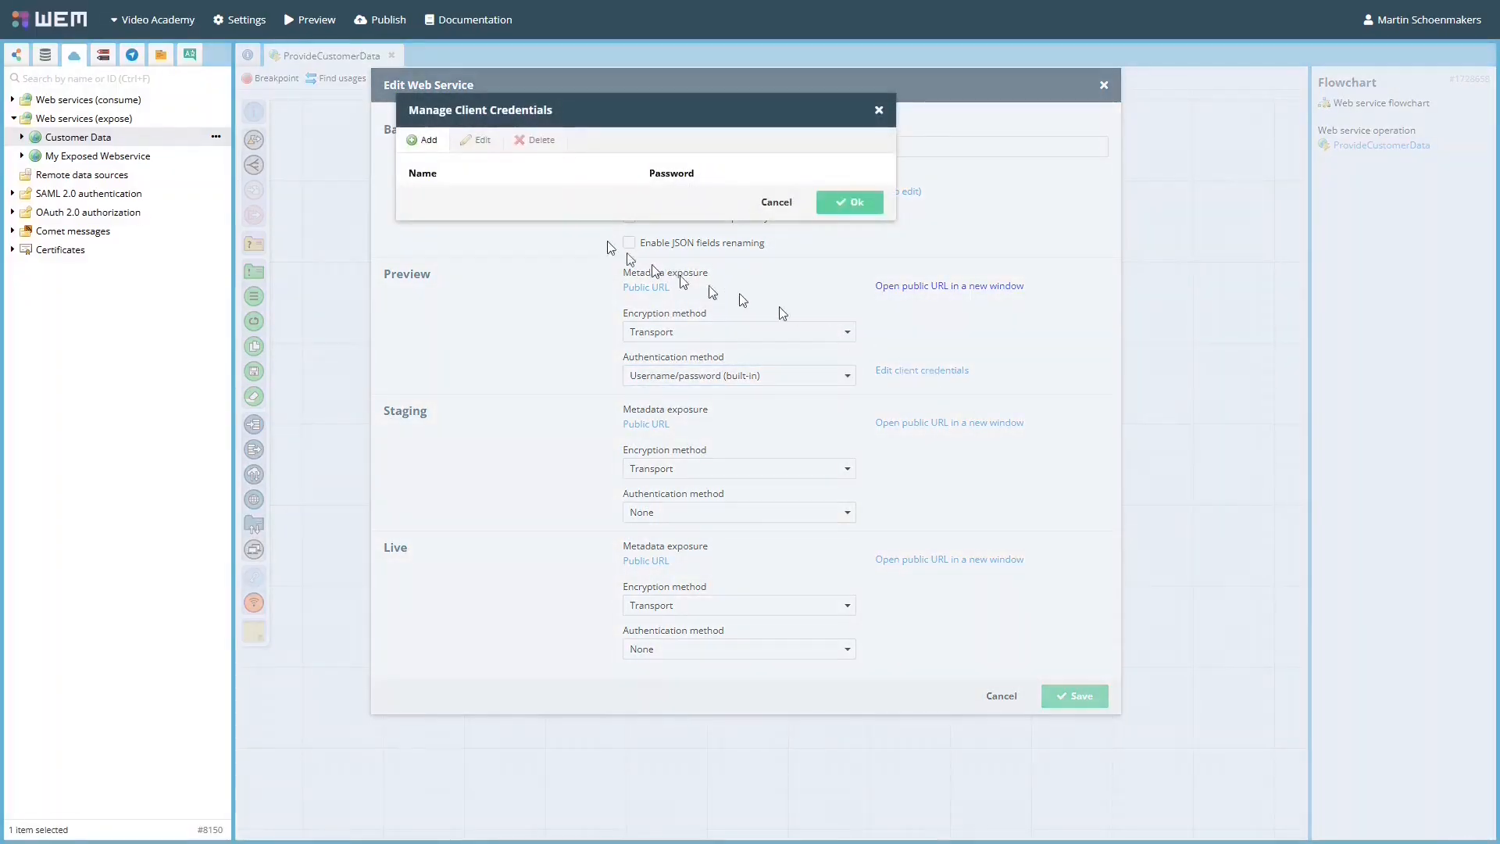
{"action": "left_click", "coordinate": [428, 141]}
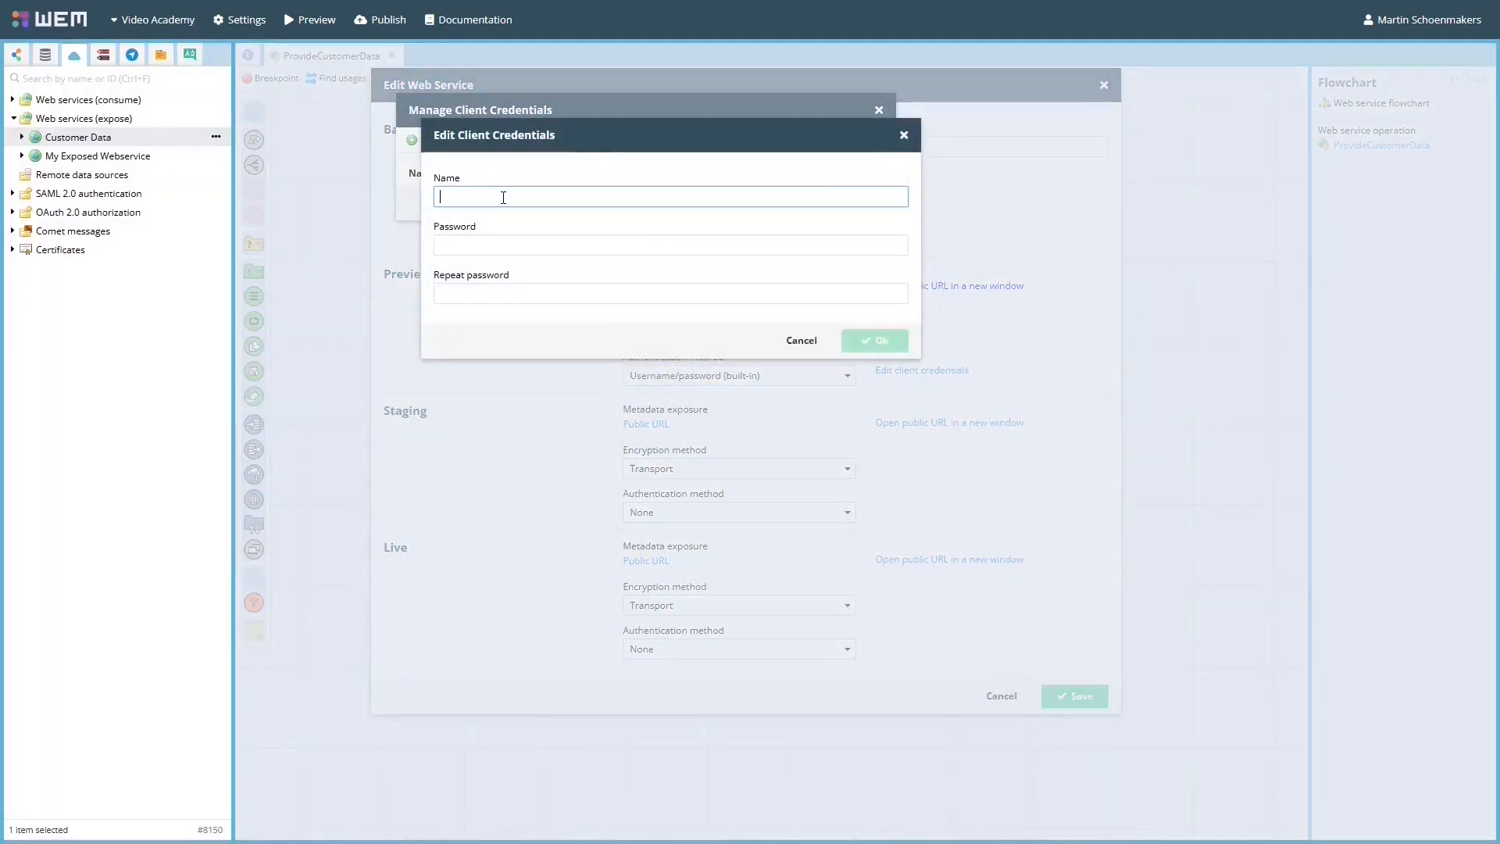
{"action": "type", "text": "The Consumer Name"}
{"action": "left_click", "coordinate": [514, 245]}
{"action": "type", "text": "••••••••••••••••"}
{"action": "left_click", "coordinate": [498, 293]}
{"action": "type", "text": "••••••••••••••••"}
{"action": "left_click", "coordinate": [883, 342]}
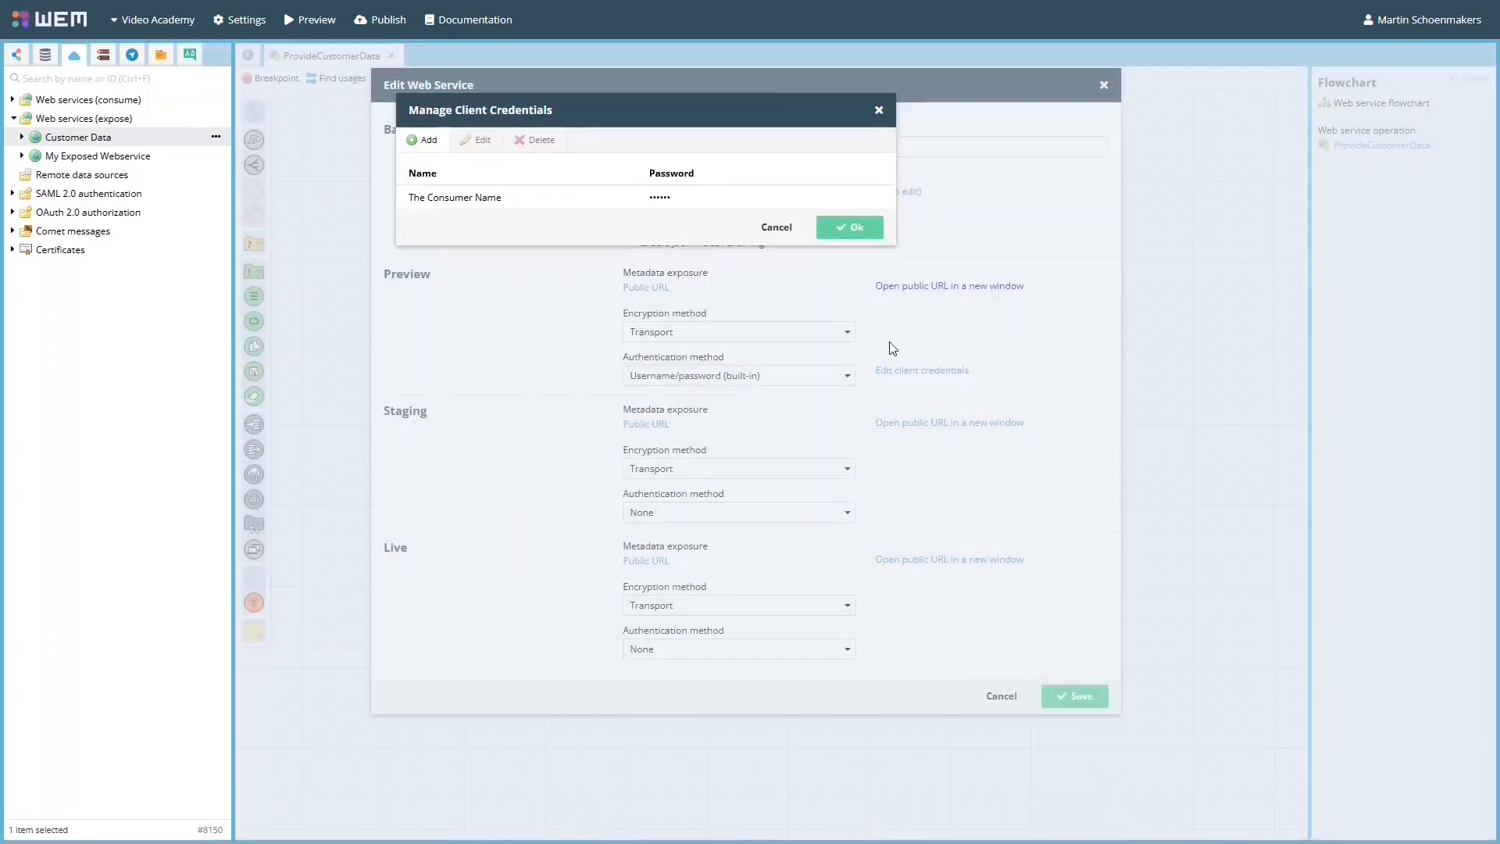
{"action": "left_click", "coordinate": [851, 229]}
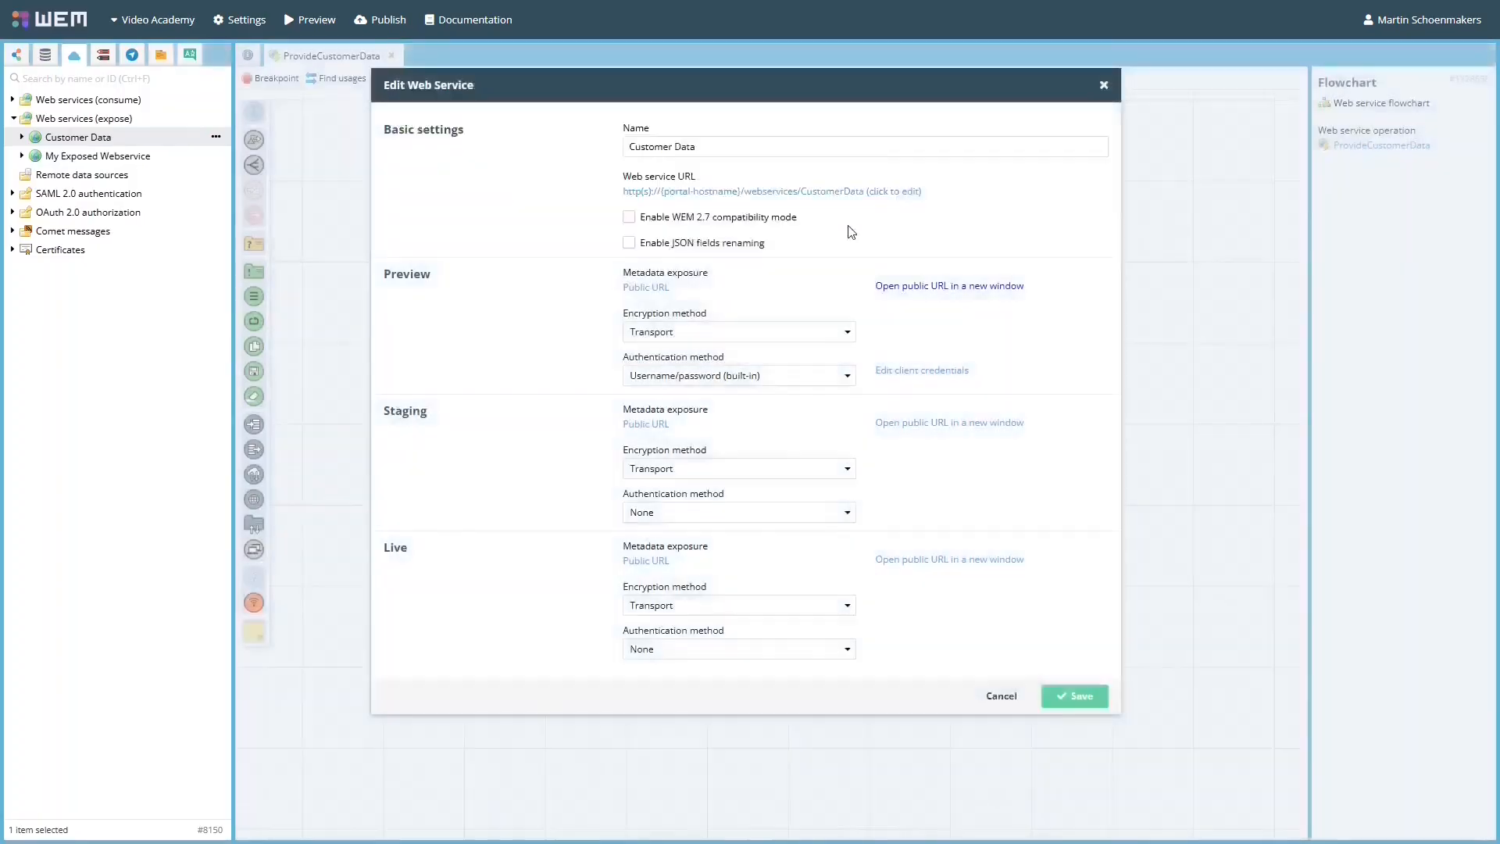
Step: Try Message encryption for Preview, look through the server certificate choices, and return the encryption method to Transport
{"action": "left_click", "coordinate": [763, 333]}
{"action": "left_click", "coordinate": [747, 422]}
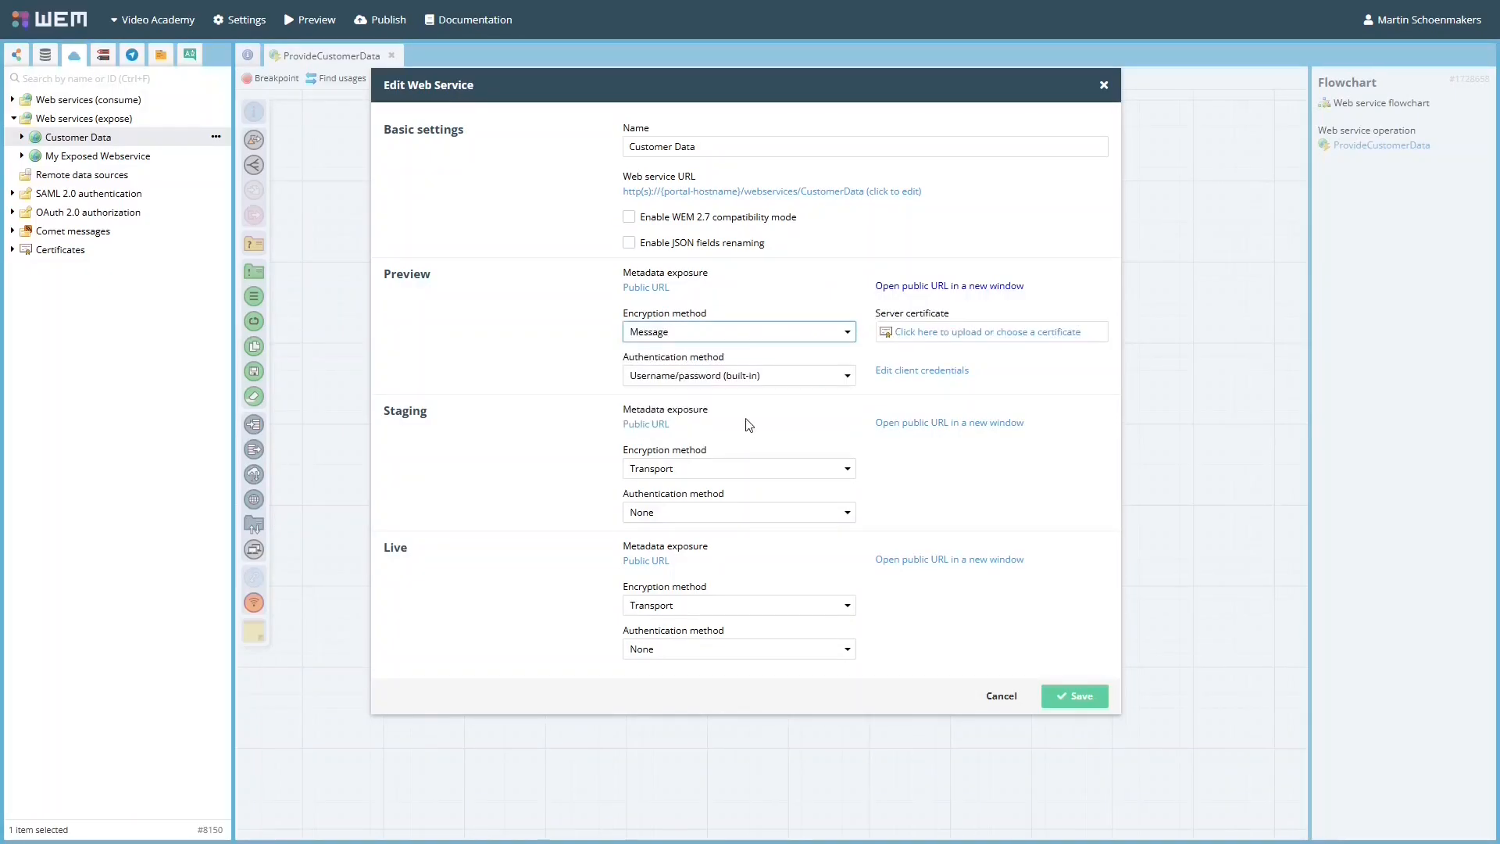
{"action": "left_click", "coordinate": [979, 334]}
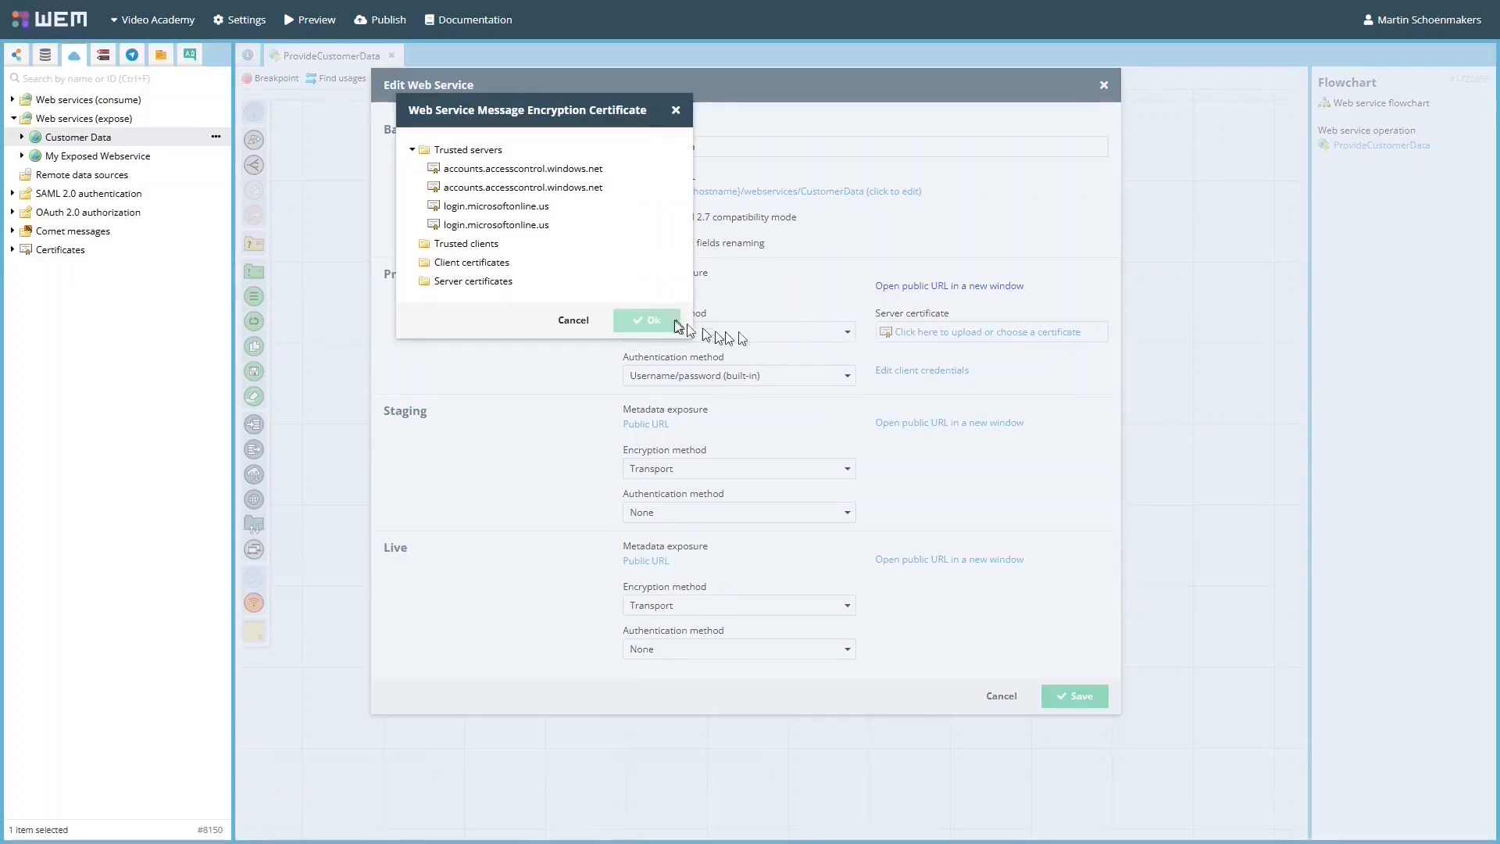
{"action": "left_click", "coordinate": [575, 321]}
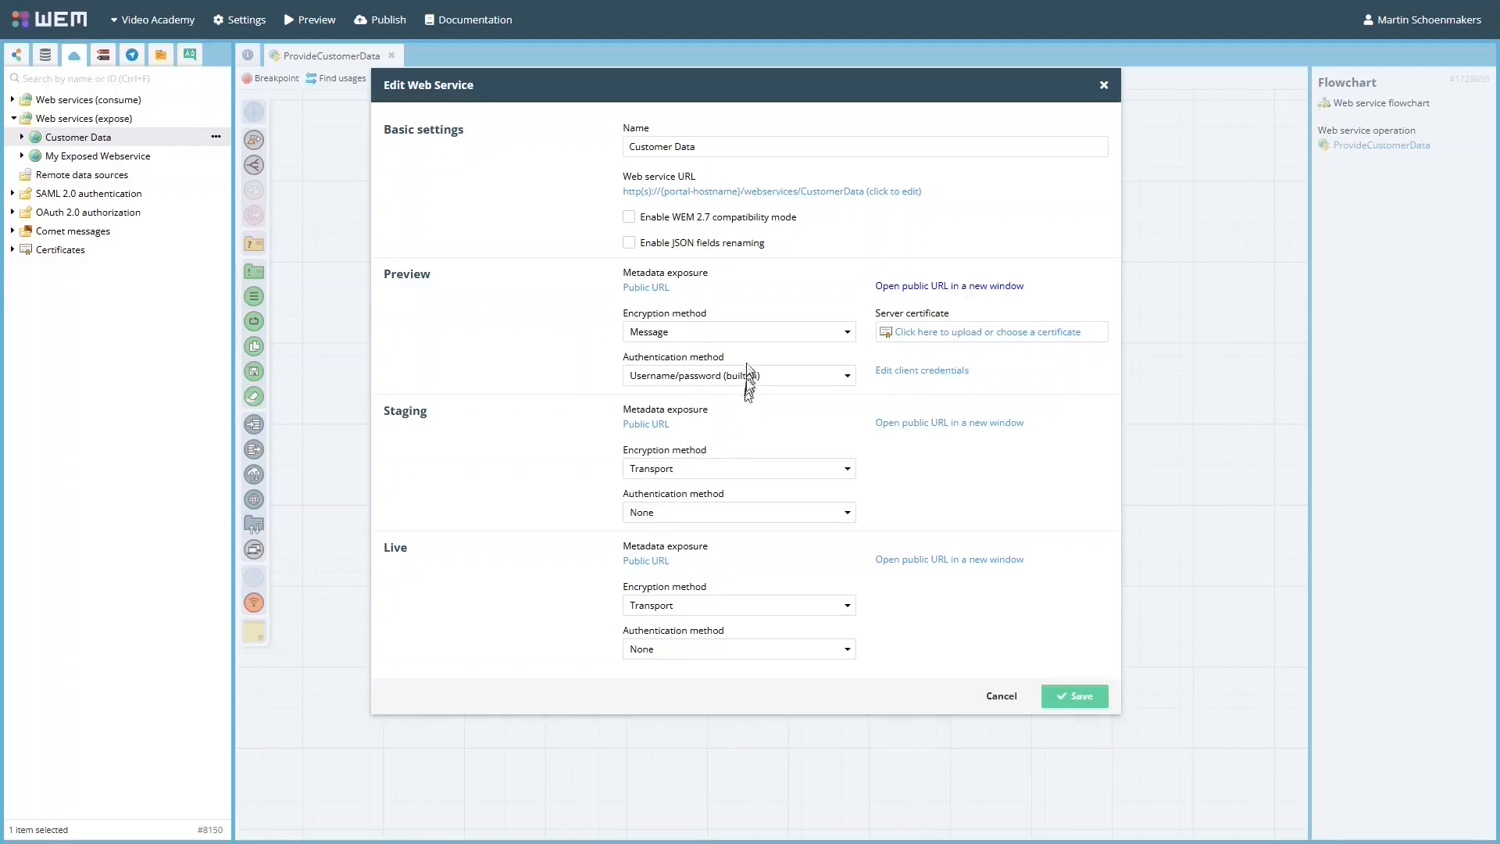
{"action": "left_click", "coordinate": [739, 334]}
{"action": "left_click", "coordinate": [721, 387]}
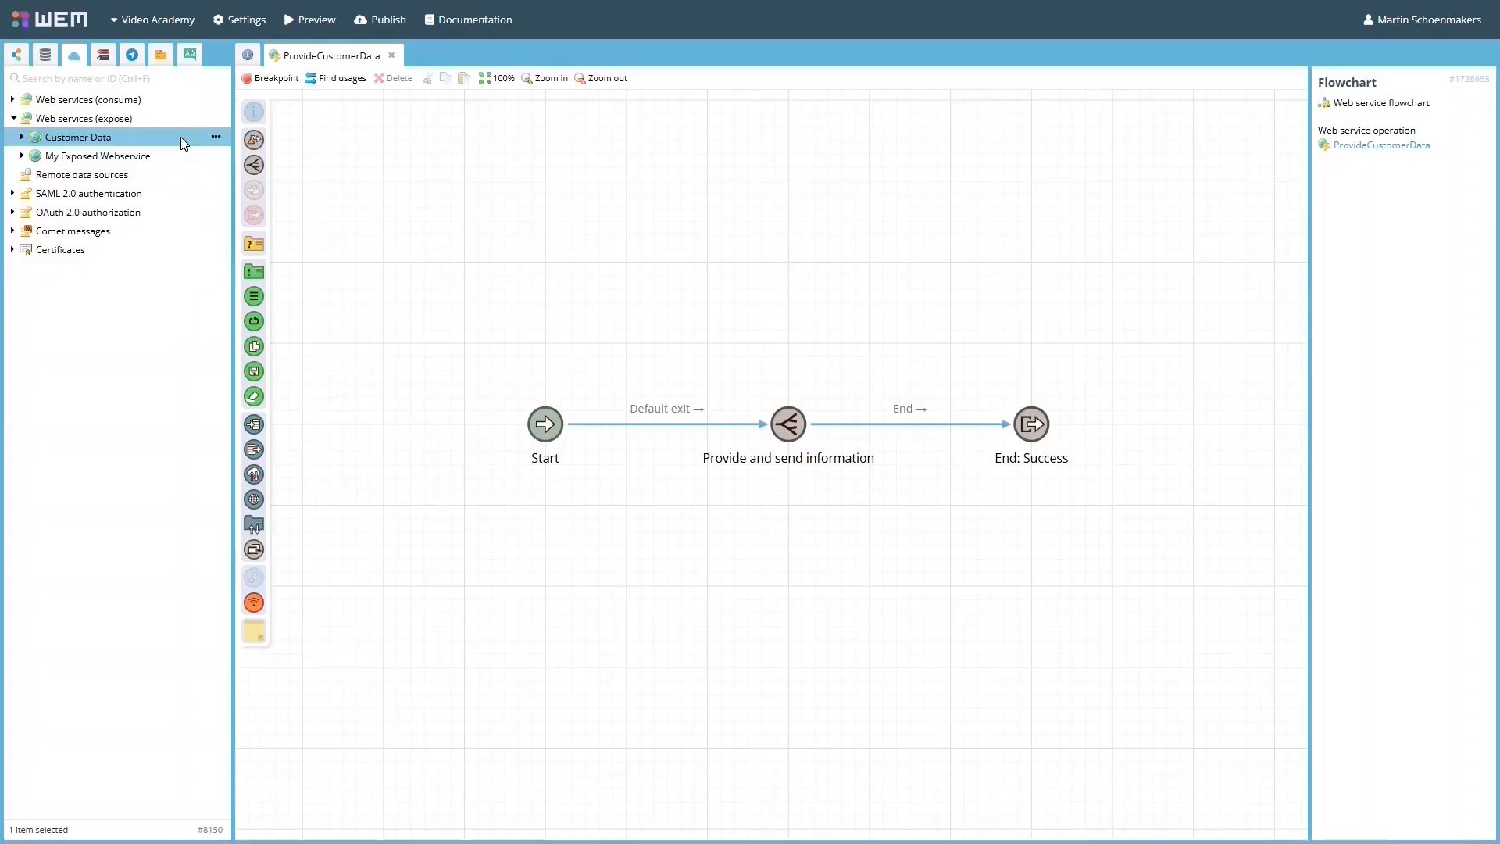
Step: Add an operation named ProvideCustomerData to the Customer Data web service and expand it
{"action": "left_click", "coordinate": [22, 137]}
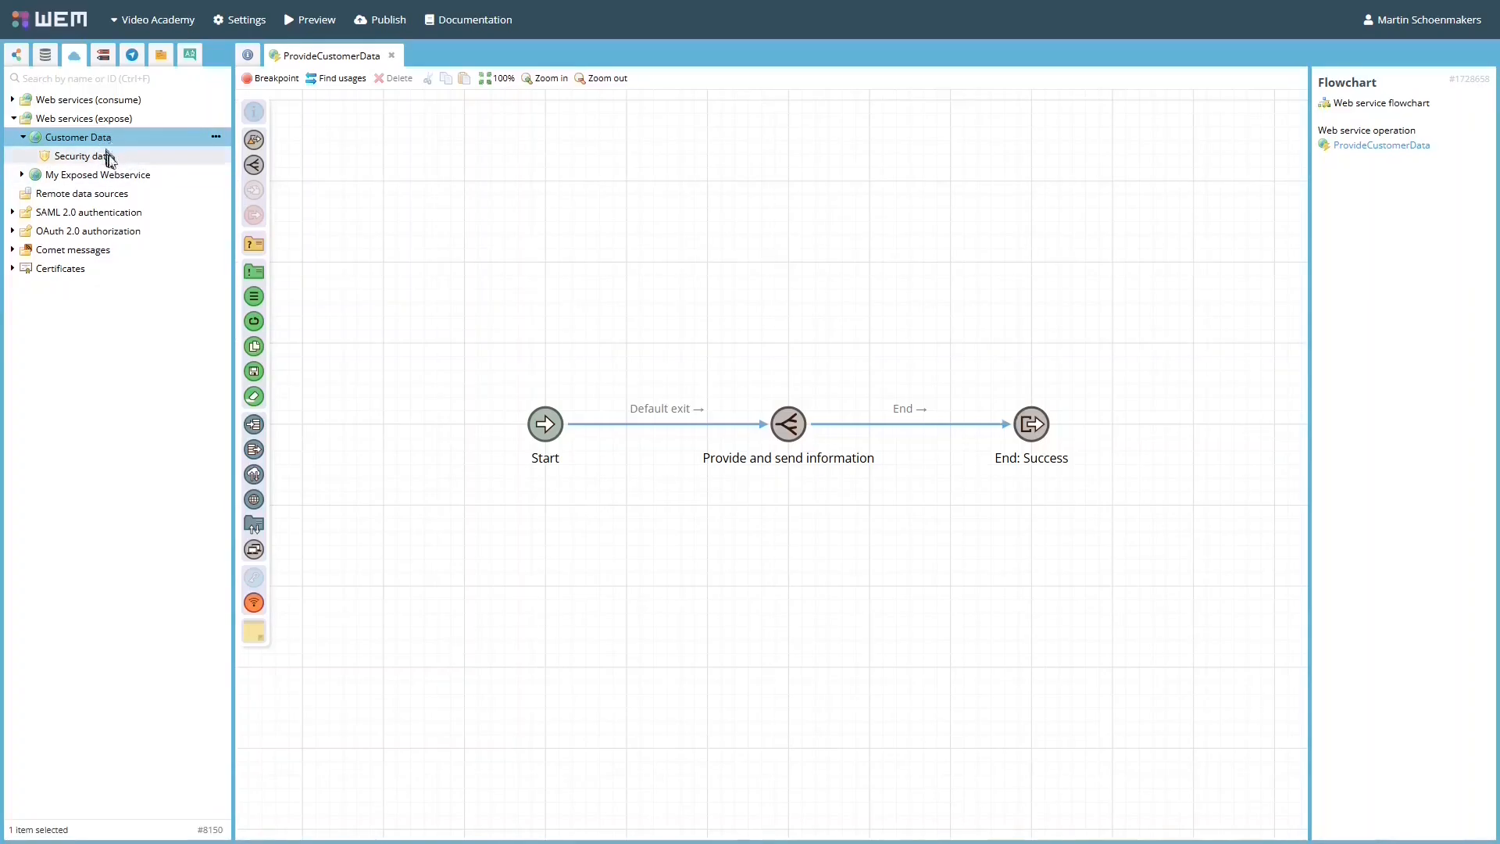
{"action": "left_click", "coordinate": [217, 139]}
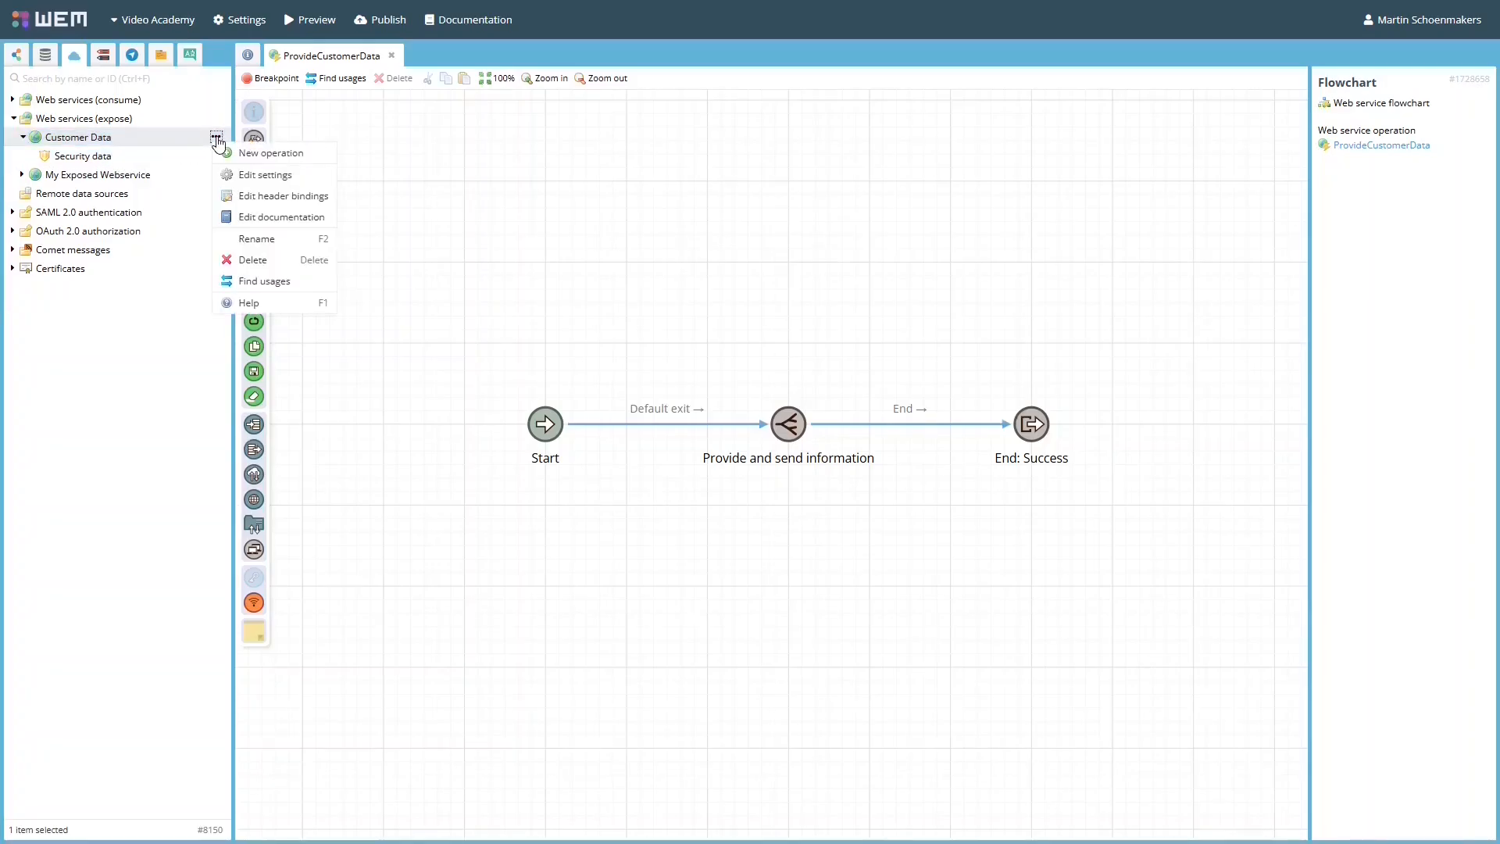
{"action": "left_click", "coordinate": [300, 154]}
{"action": "type", "text": "ProvideCustomerData"}
{"action": "left_click", "coordinate": [860, 303]}
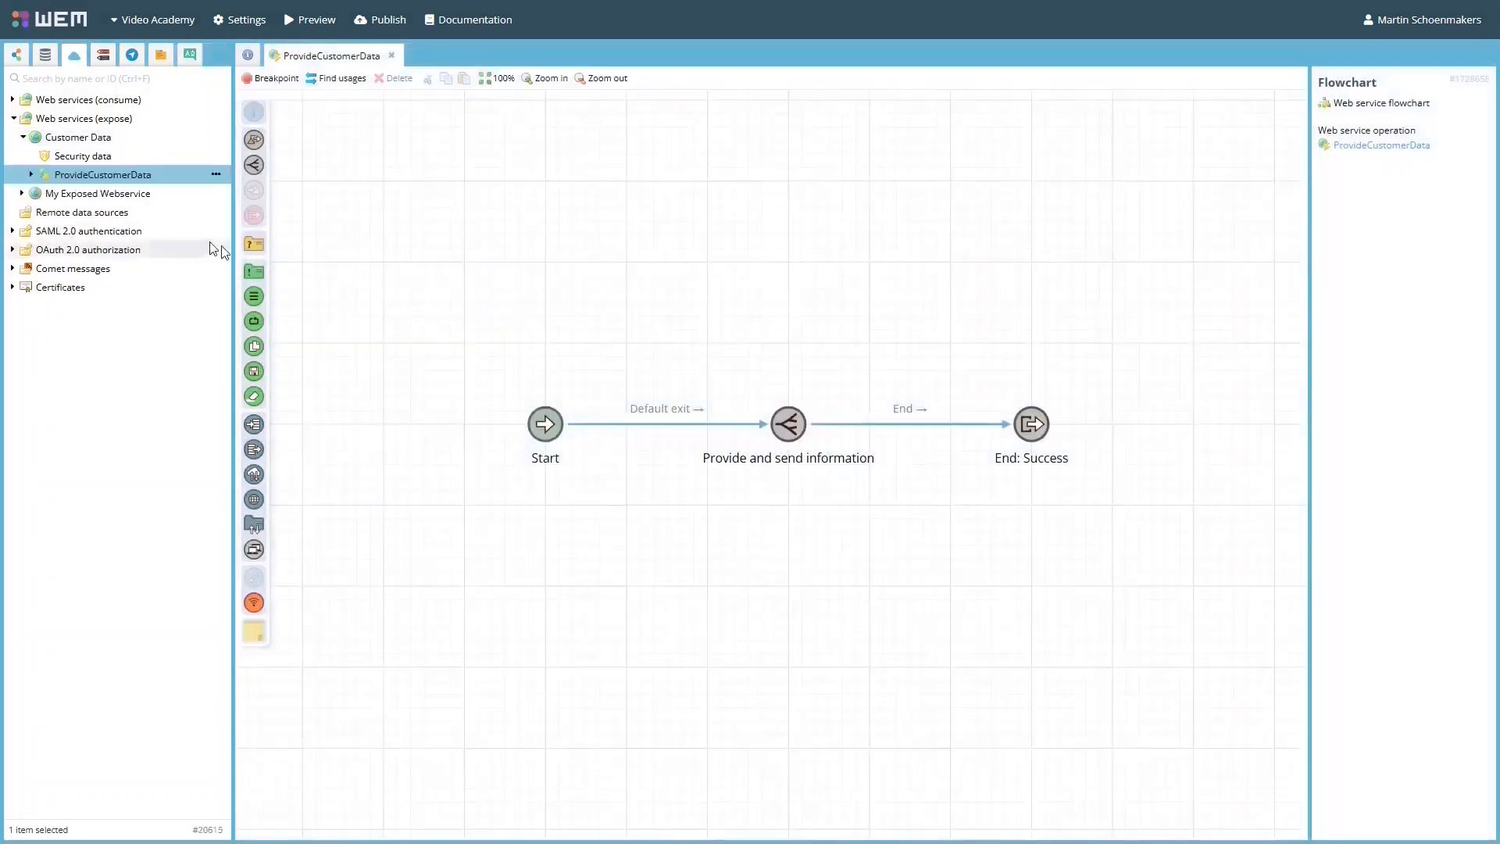
{"action": "left_click", "coordinate": [33, 175]}
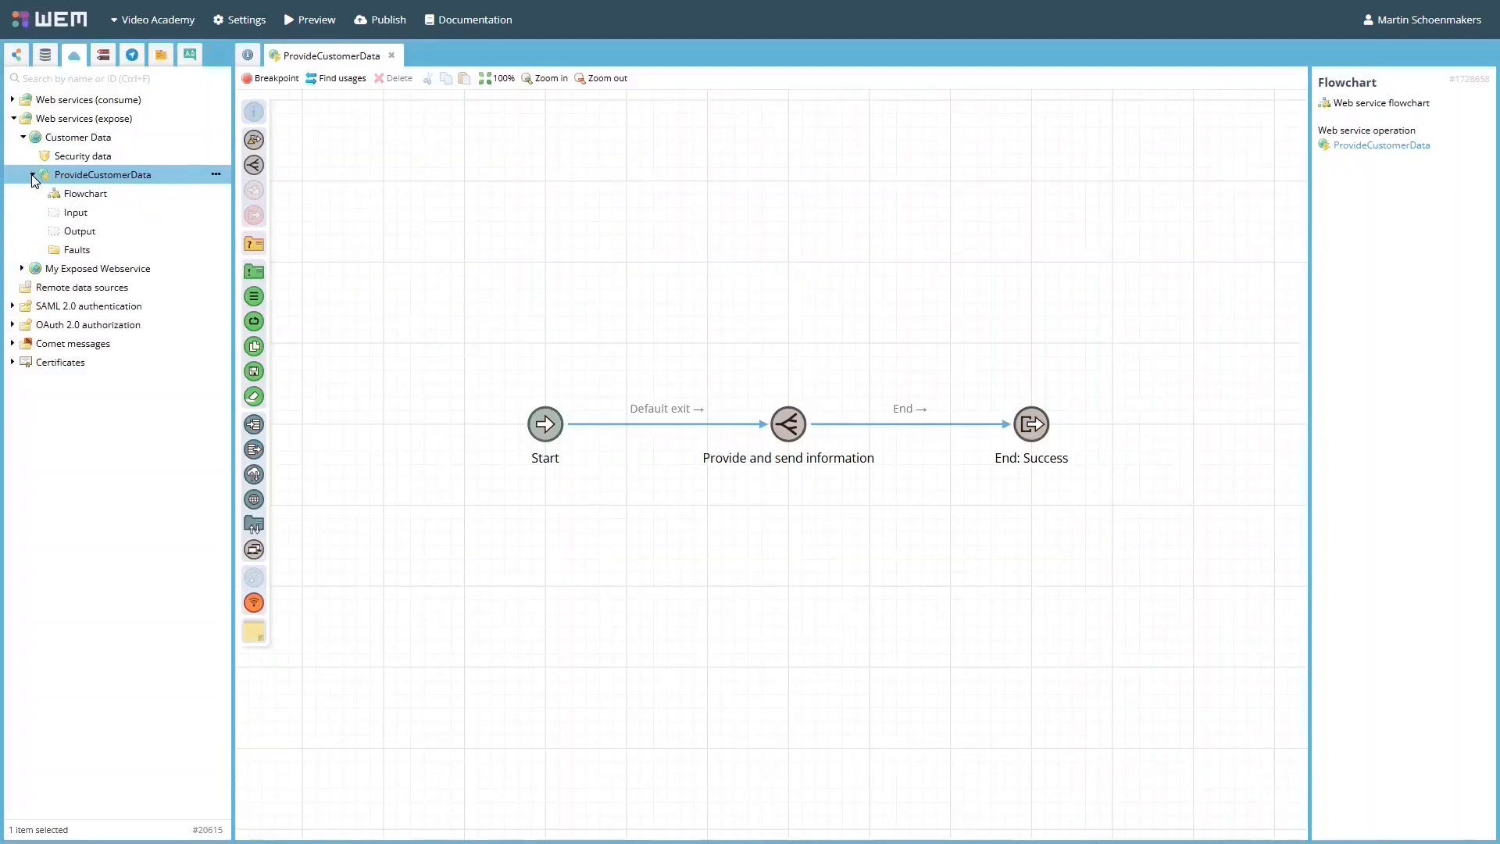
Step: Examine the Flowchart, Input, Output and Faults parts of ProvideCustomerData and the item types that Input and Output can hold
{"action": "left_click", "coordinate": [90, 194]}
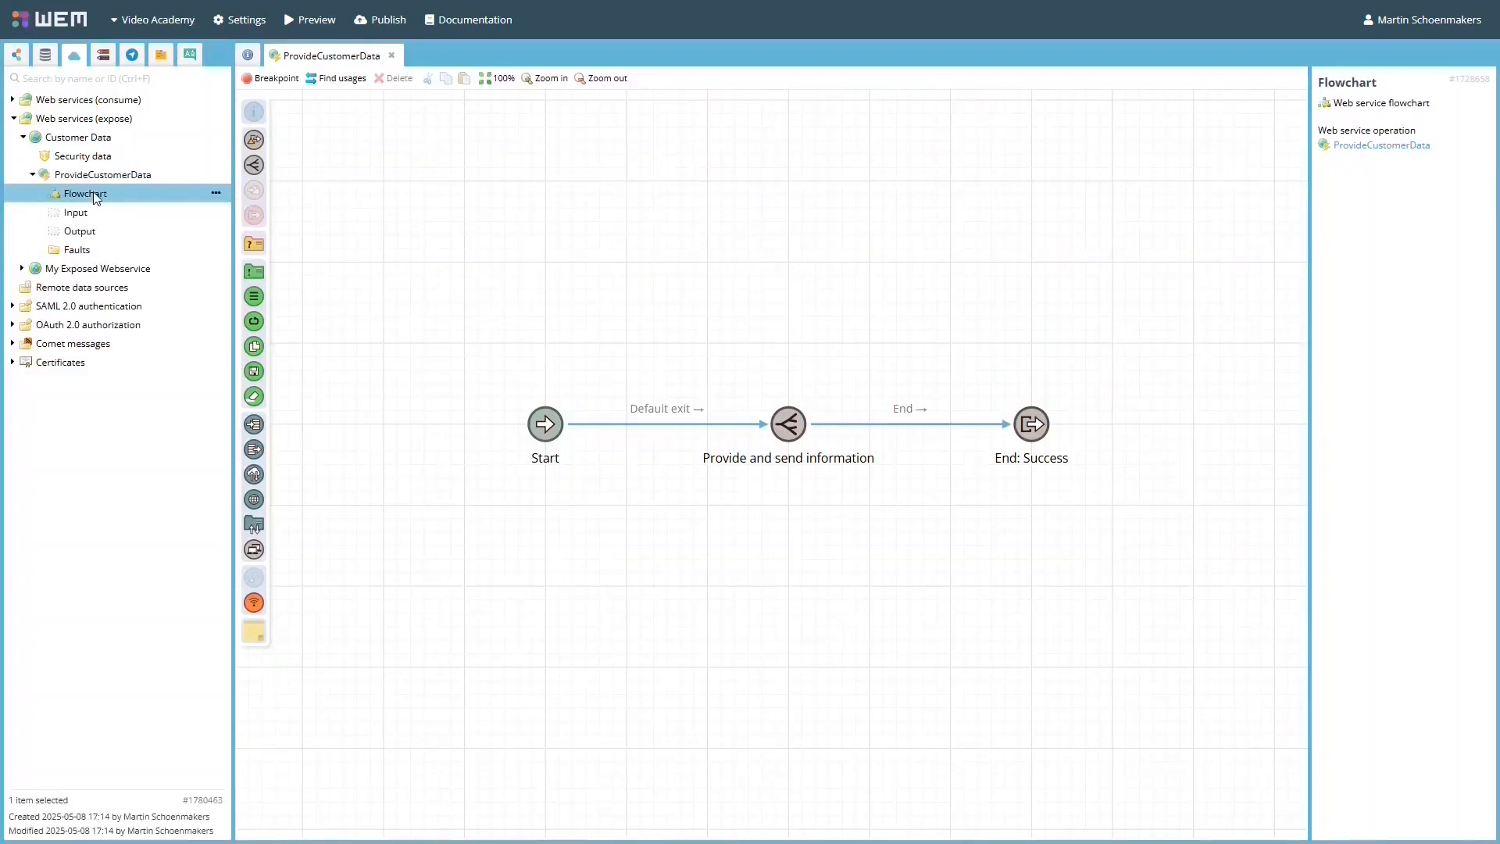
{"action": "left_click", "coordinate": [85, 210]}
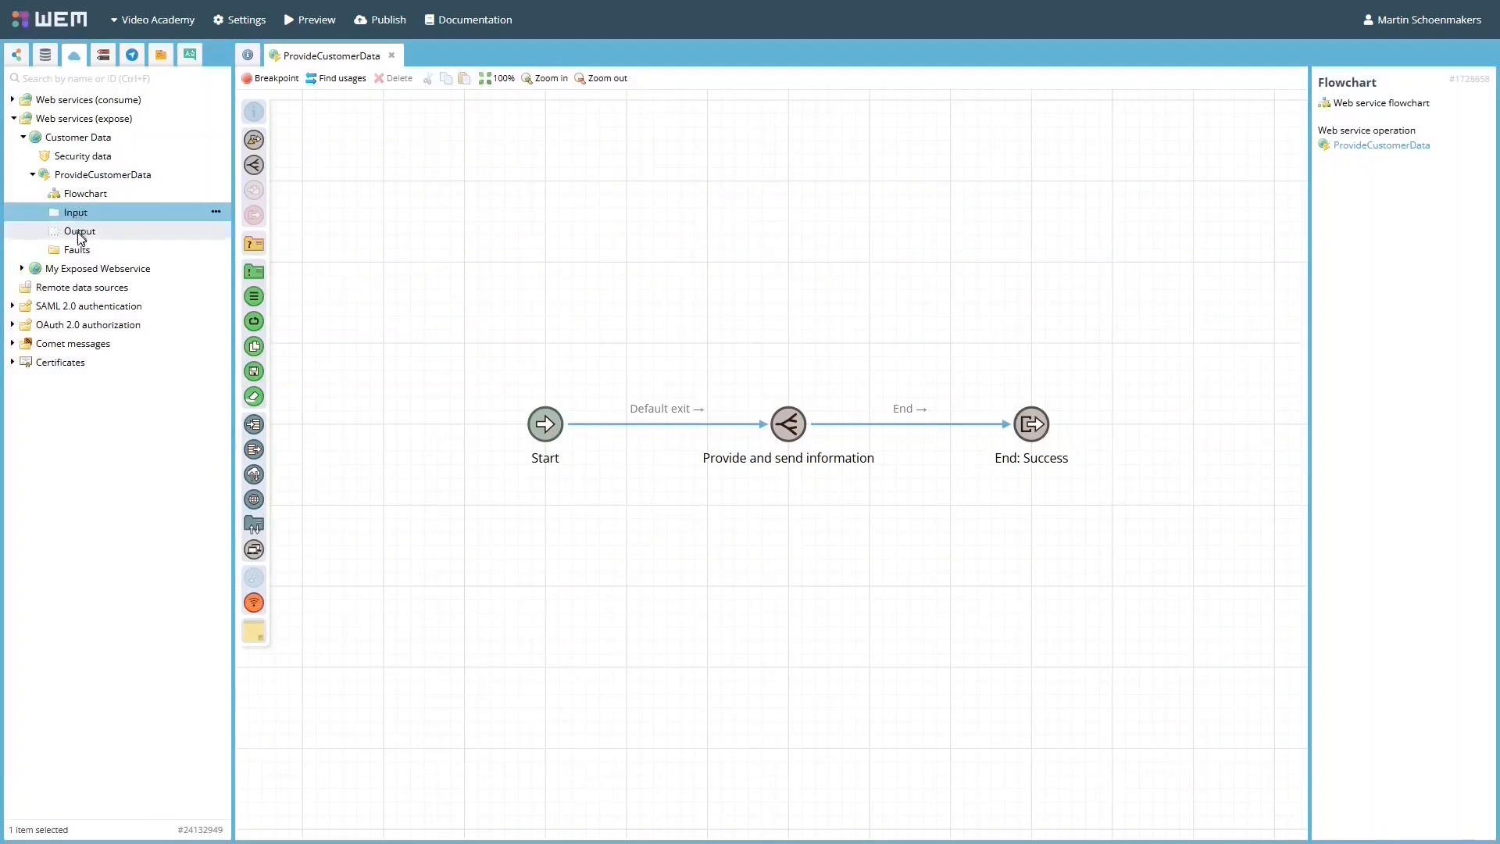
{"action": "left_click", "coordinate": [78, 233]}
{"action": "left_click", "coordinate": [78, 250]}
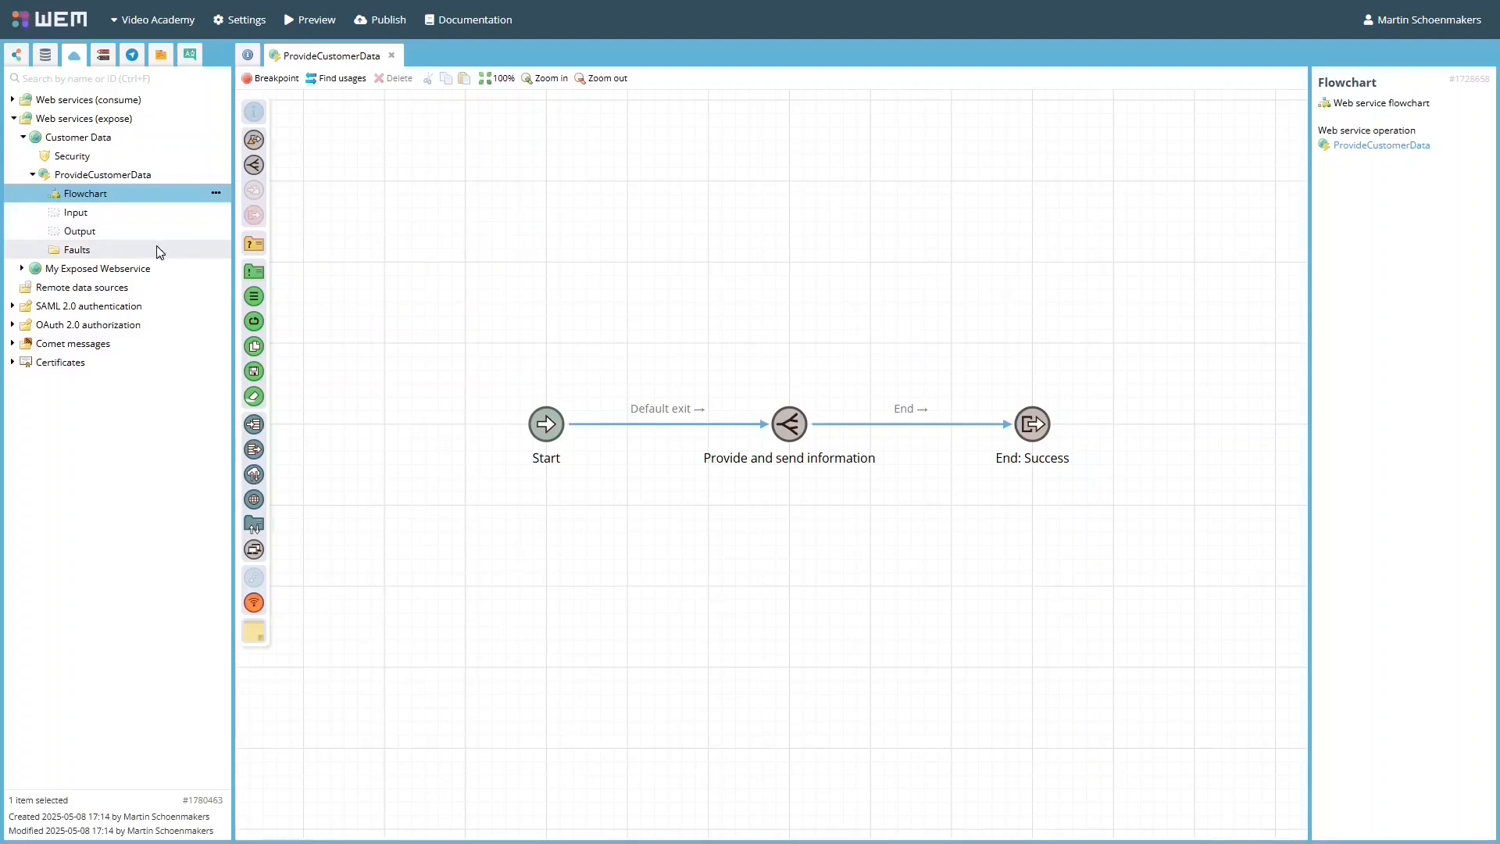
{"action": "right_click", "coordinate": [187, 219]}
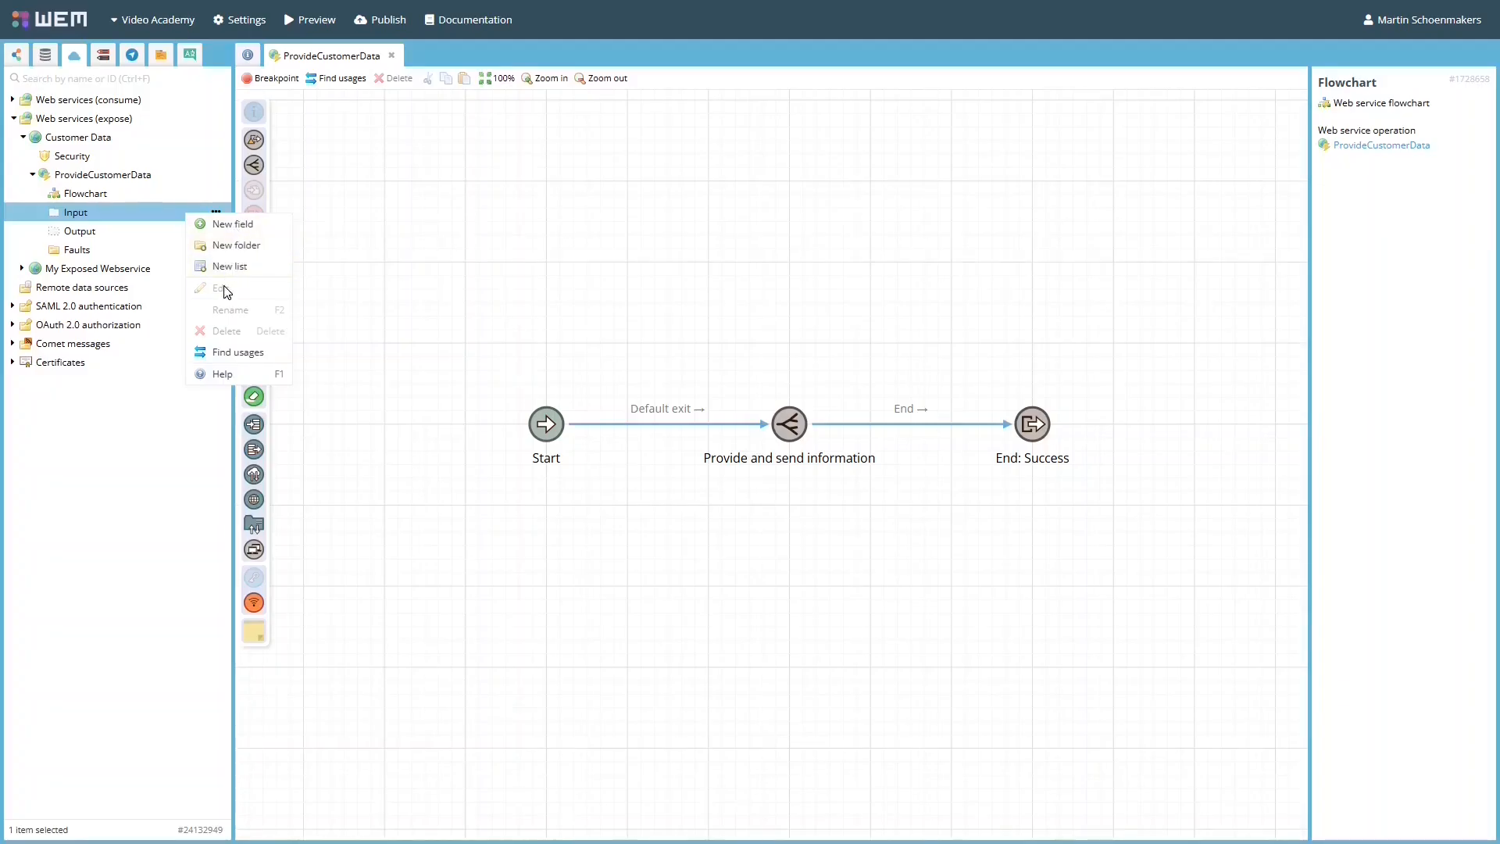
{"action": "right_click", "coordinate": [162, 231]}
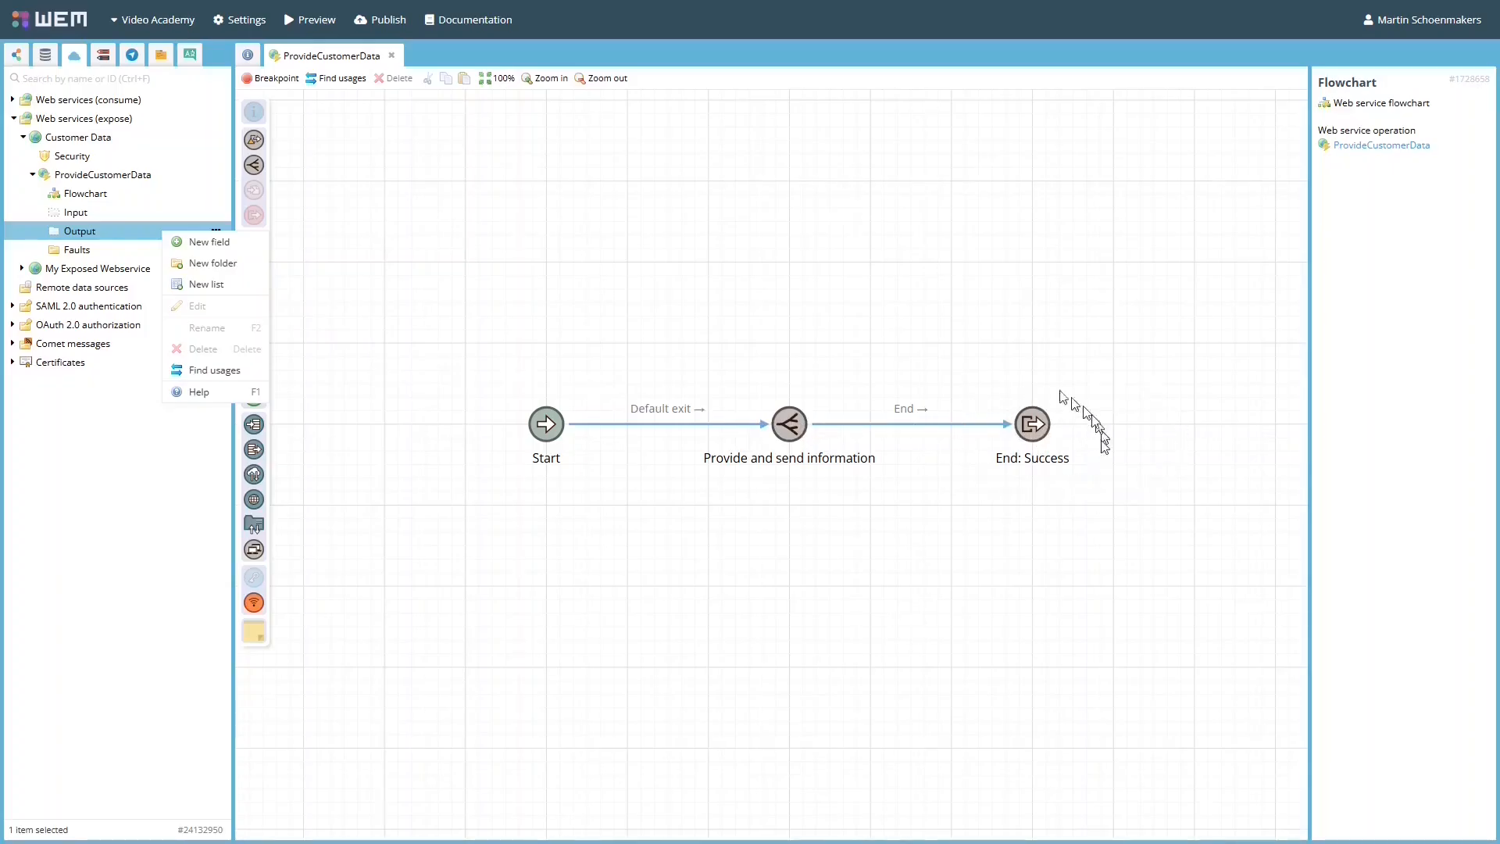
Step: Add a fault message named CustomerNotFound to the Faults of ProvideCustomerData
{"action": "right_click", "coordinate": [119, 251]}
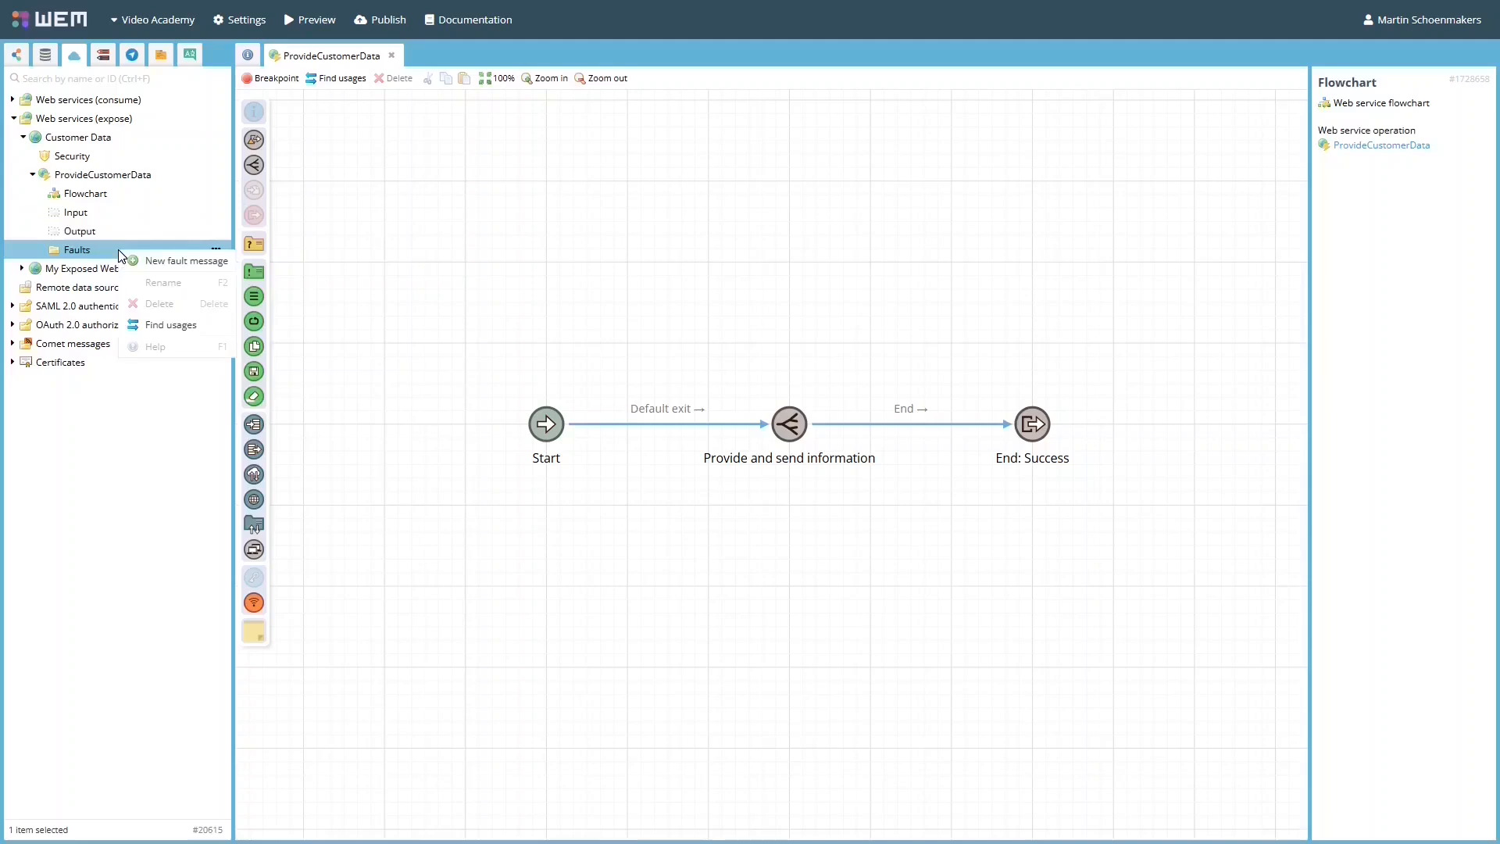
{"action": "left_click", "coordinate": [180, 263]}
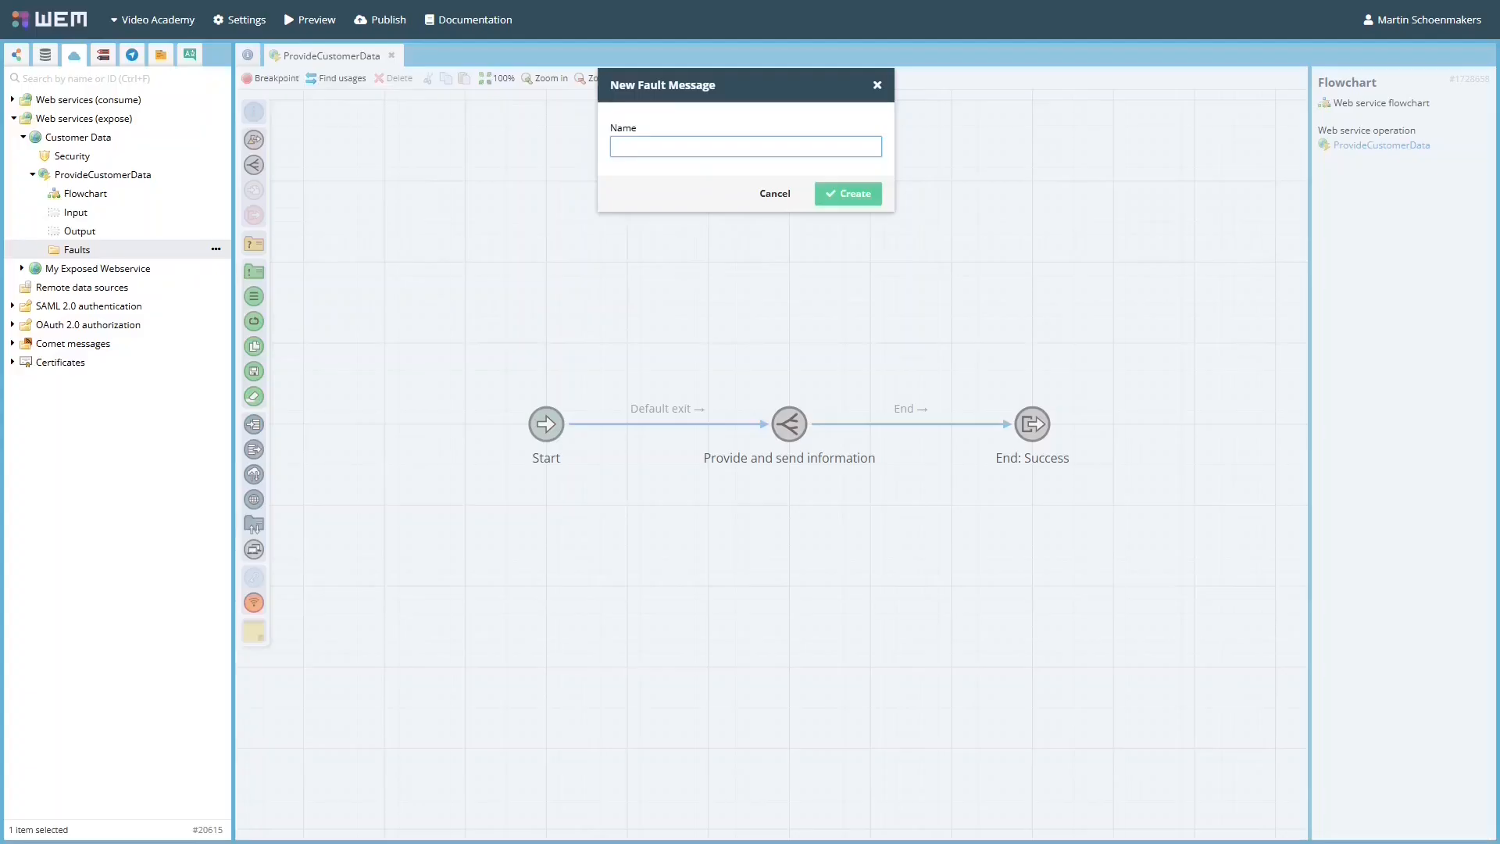
{"action": "type", "text": "CustomerNotFound"}
{"action": "left_click", "coordinate": [860, 195]}
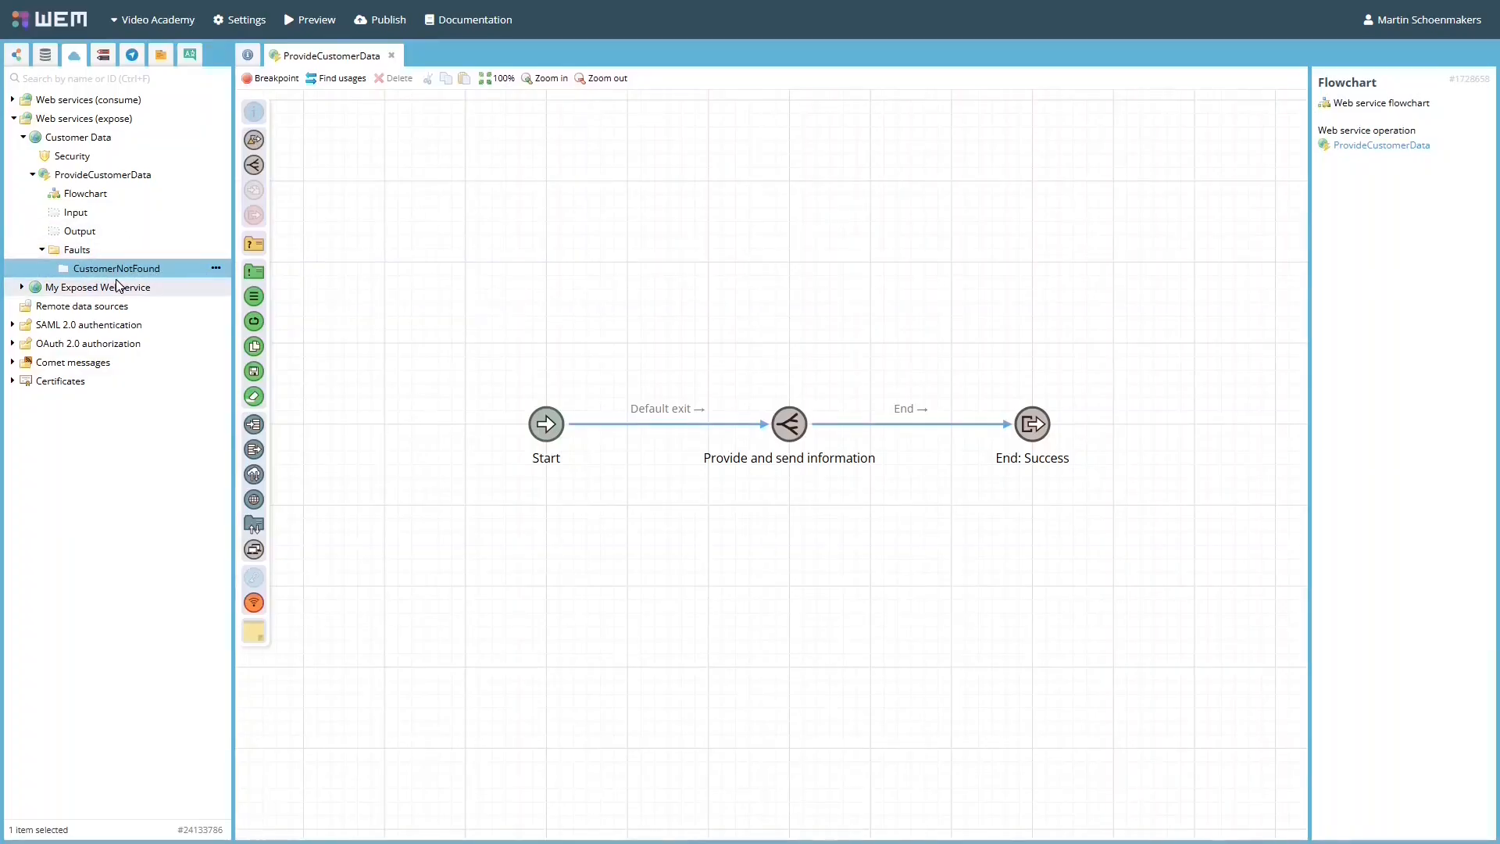
Step: Check the Customers list in the data model and add a Number field named Customer ID to the ProvideCustomerData input
{"action": "left_click", "coordinate": [119, 177]}
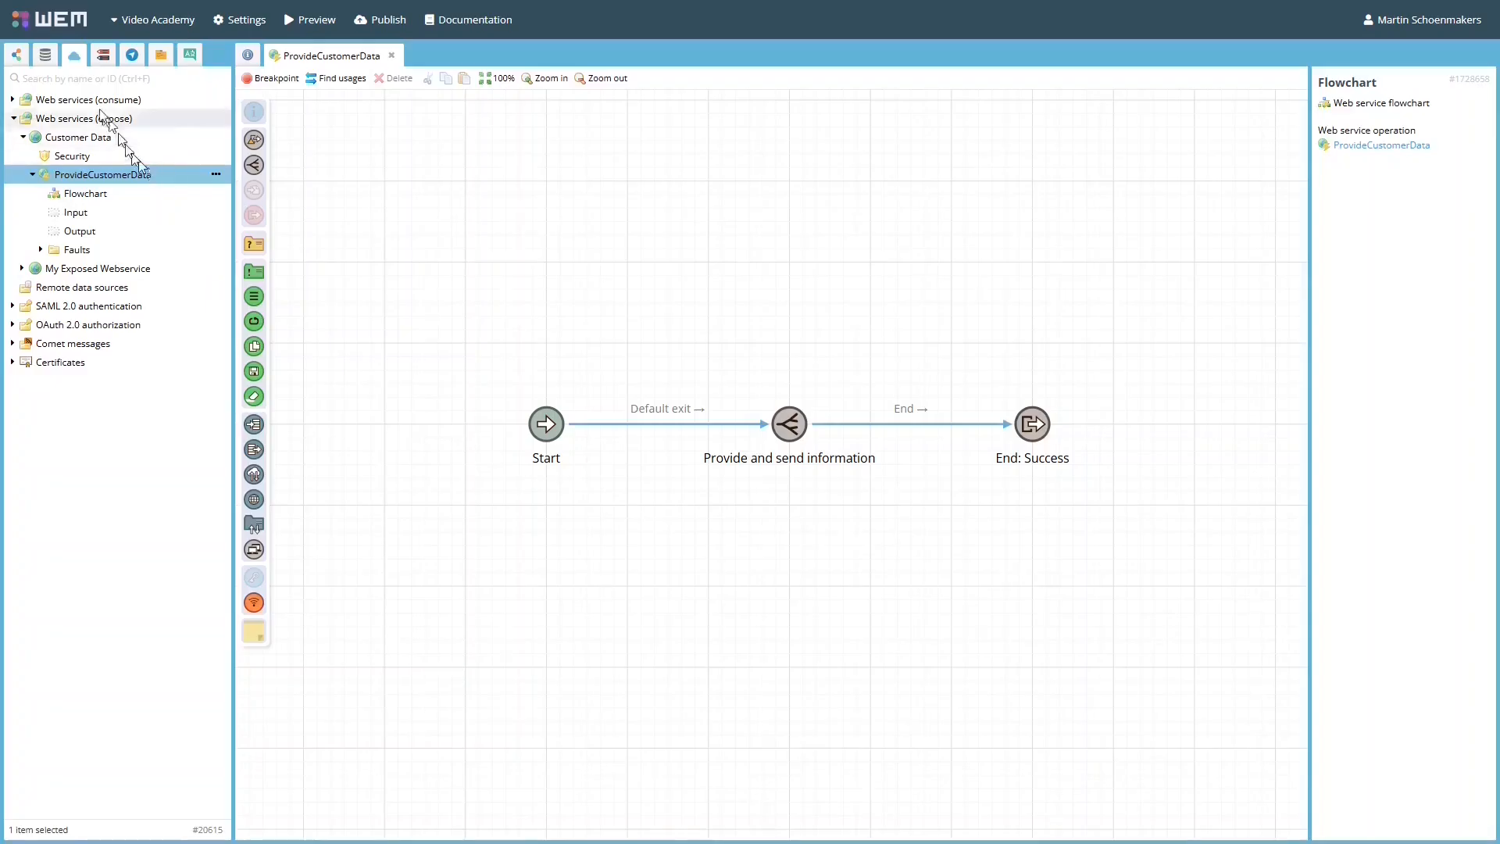
{"action": "left_click", "coordinate": [45, 62]}
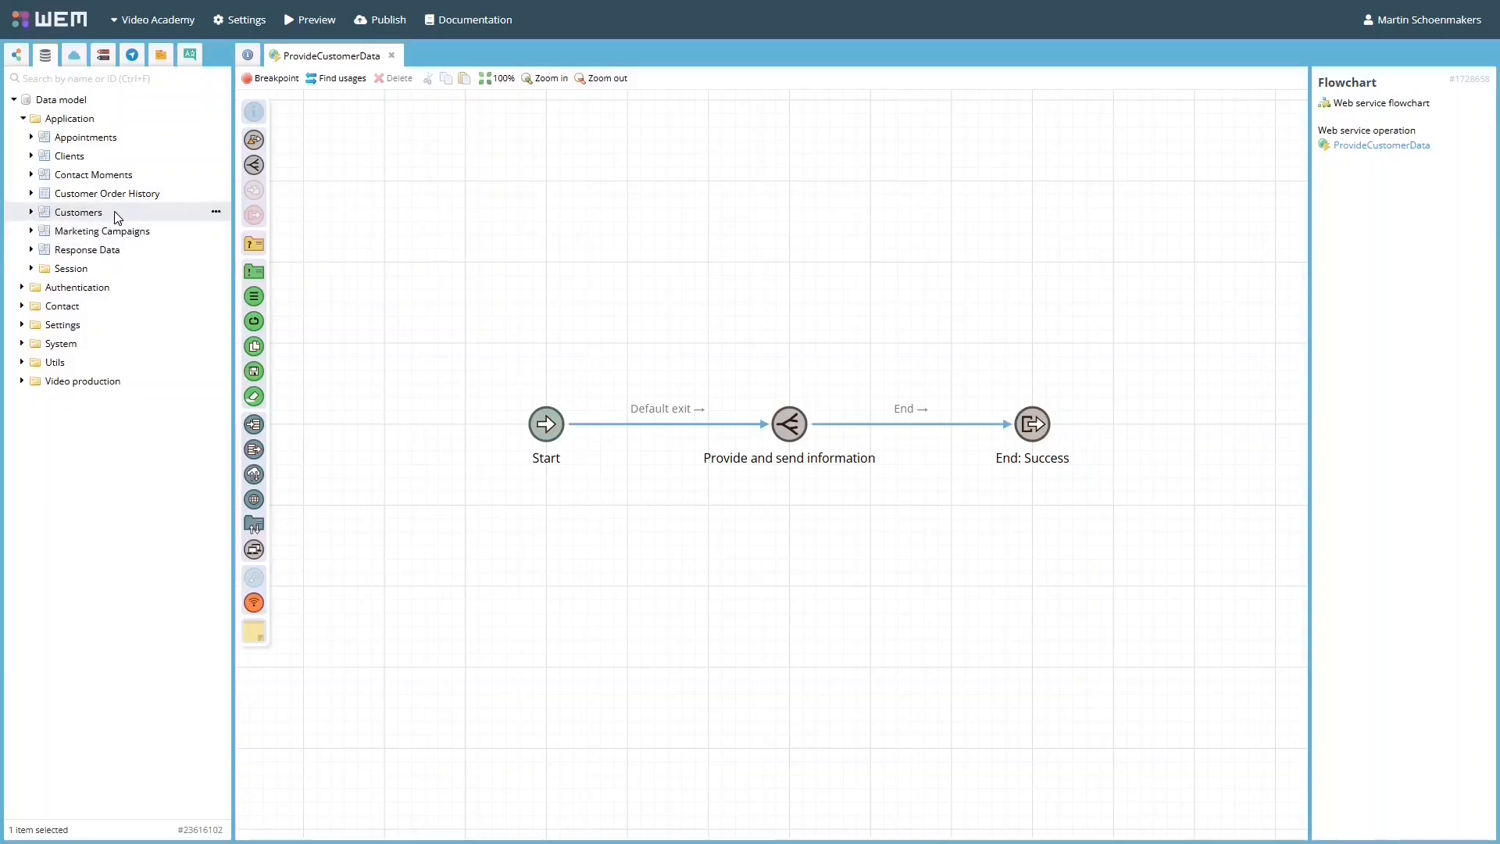
{"action": "left_click", "coordinate": [74, 54]}
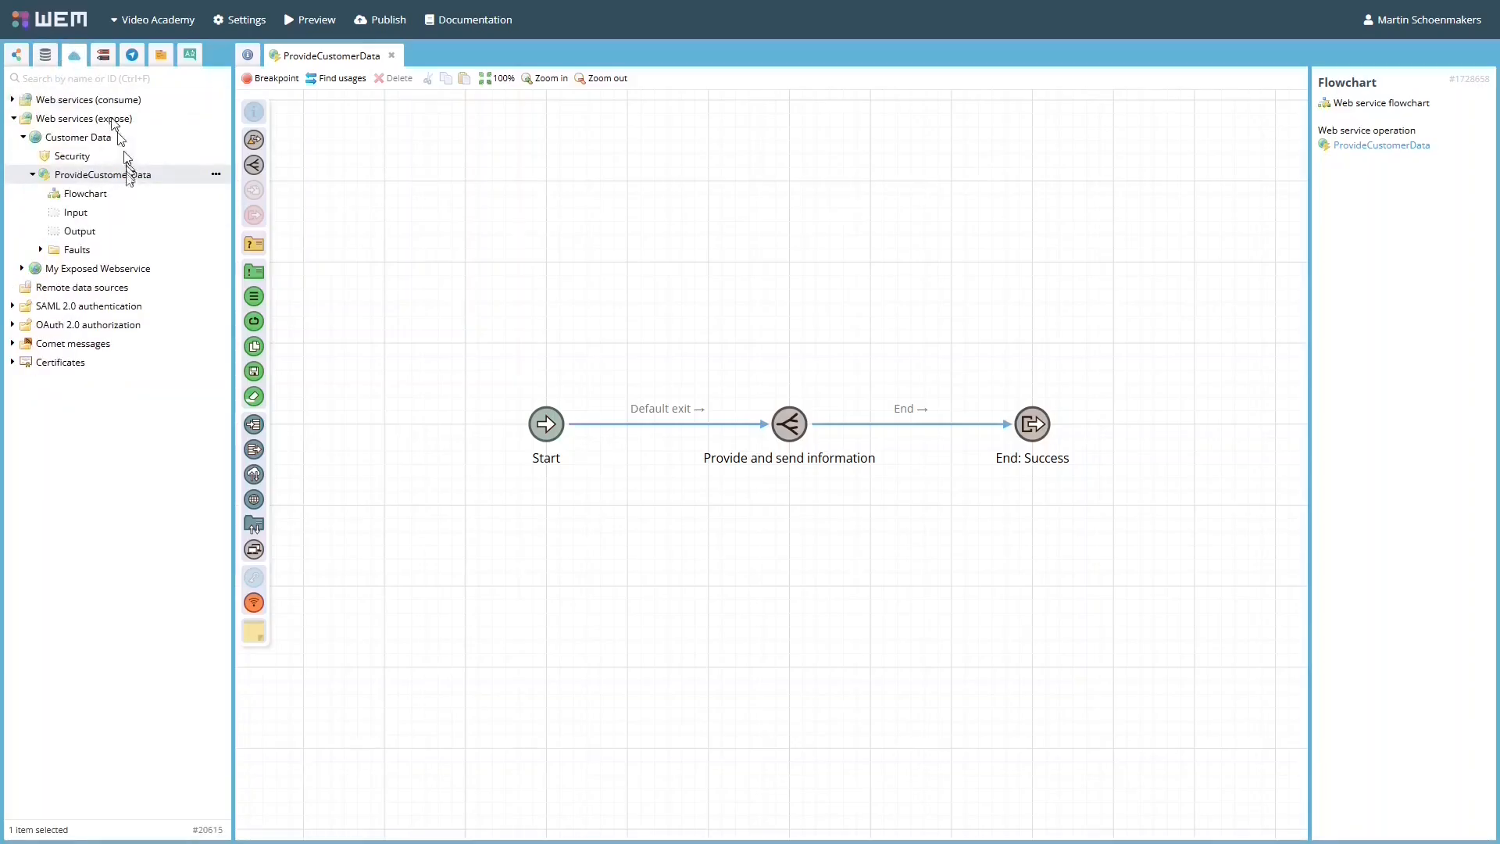
{"action": "left_click", "coordinate": [139, 217]}
{"action": "right_click", "coordinate": [136, 209]}
{"action": "left_click", "coordinate": [190, 218]}
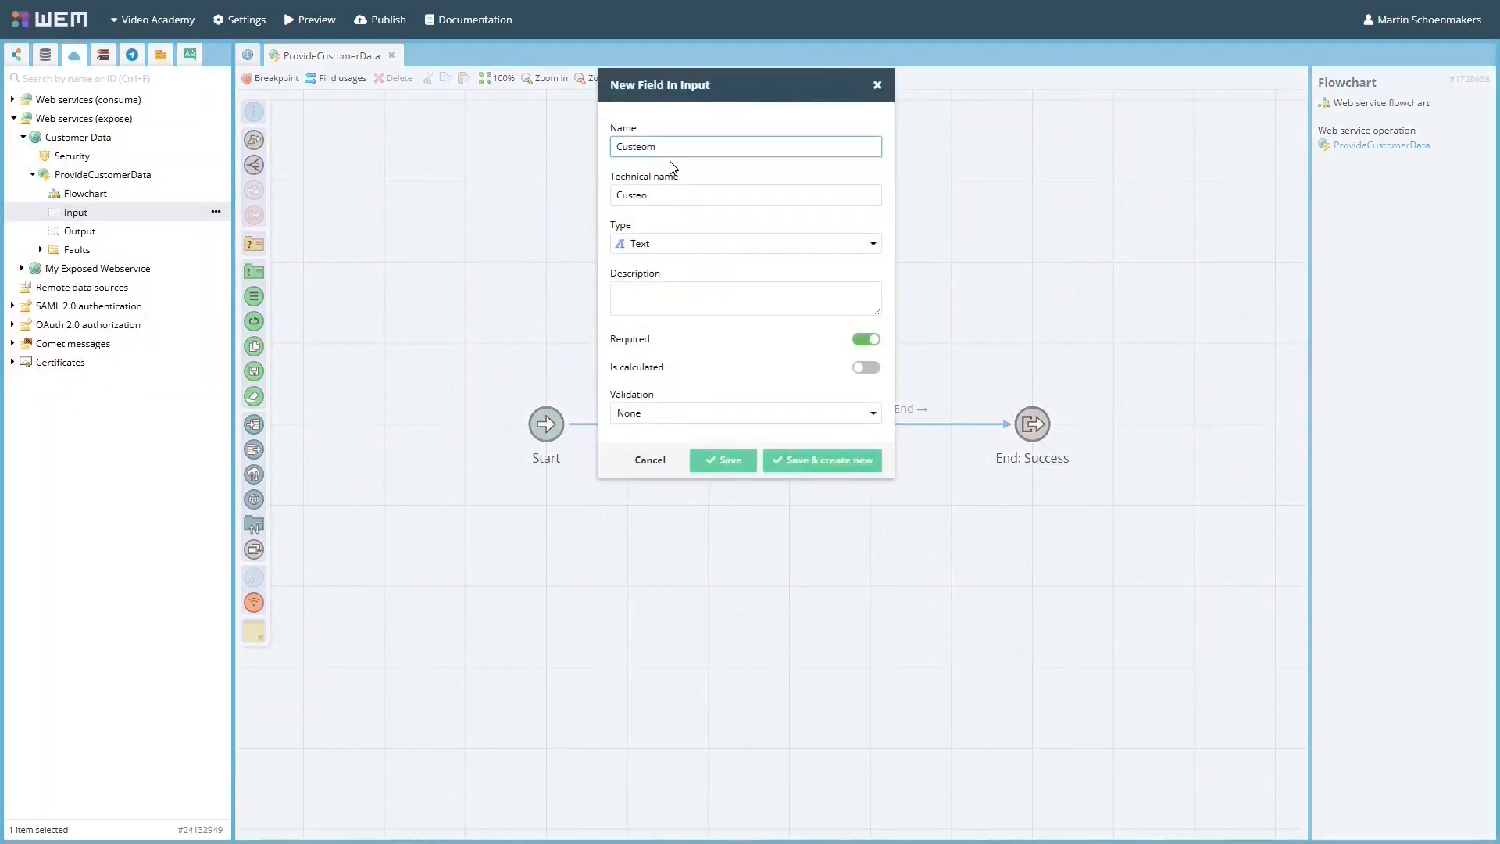
{"action": "type", "text": "Customer ID"}
{"action": "left_click", "coordinate": [700, 243]}
{"action": "left_click", "coordinate": [700, 282]}
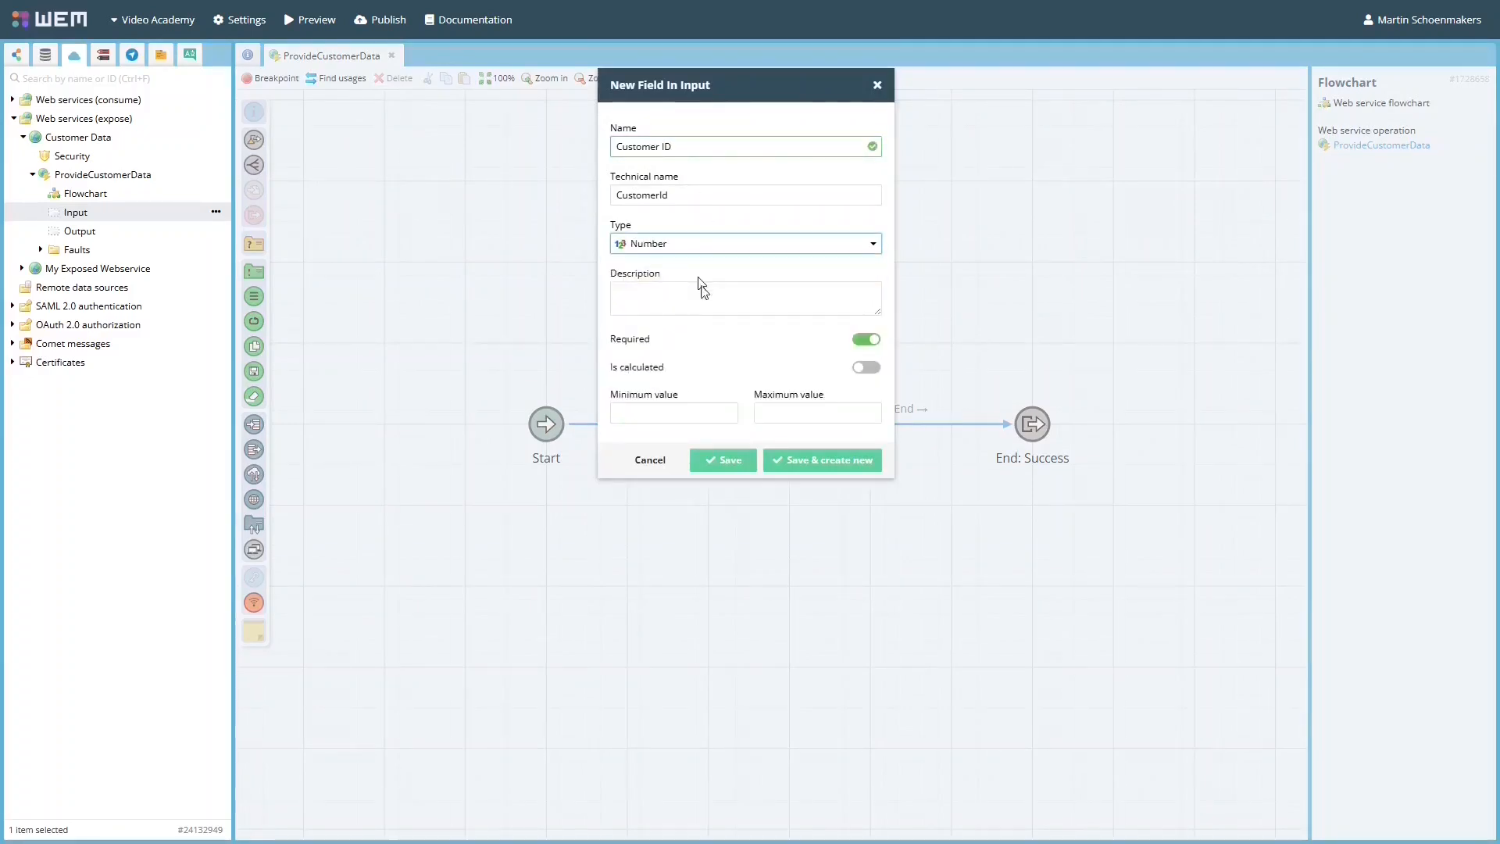
{"action": "left_click", "coordinate": [717, 462]}
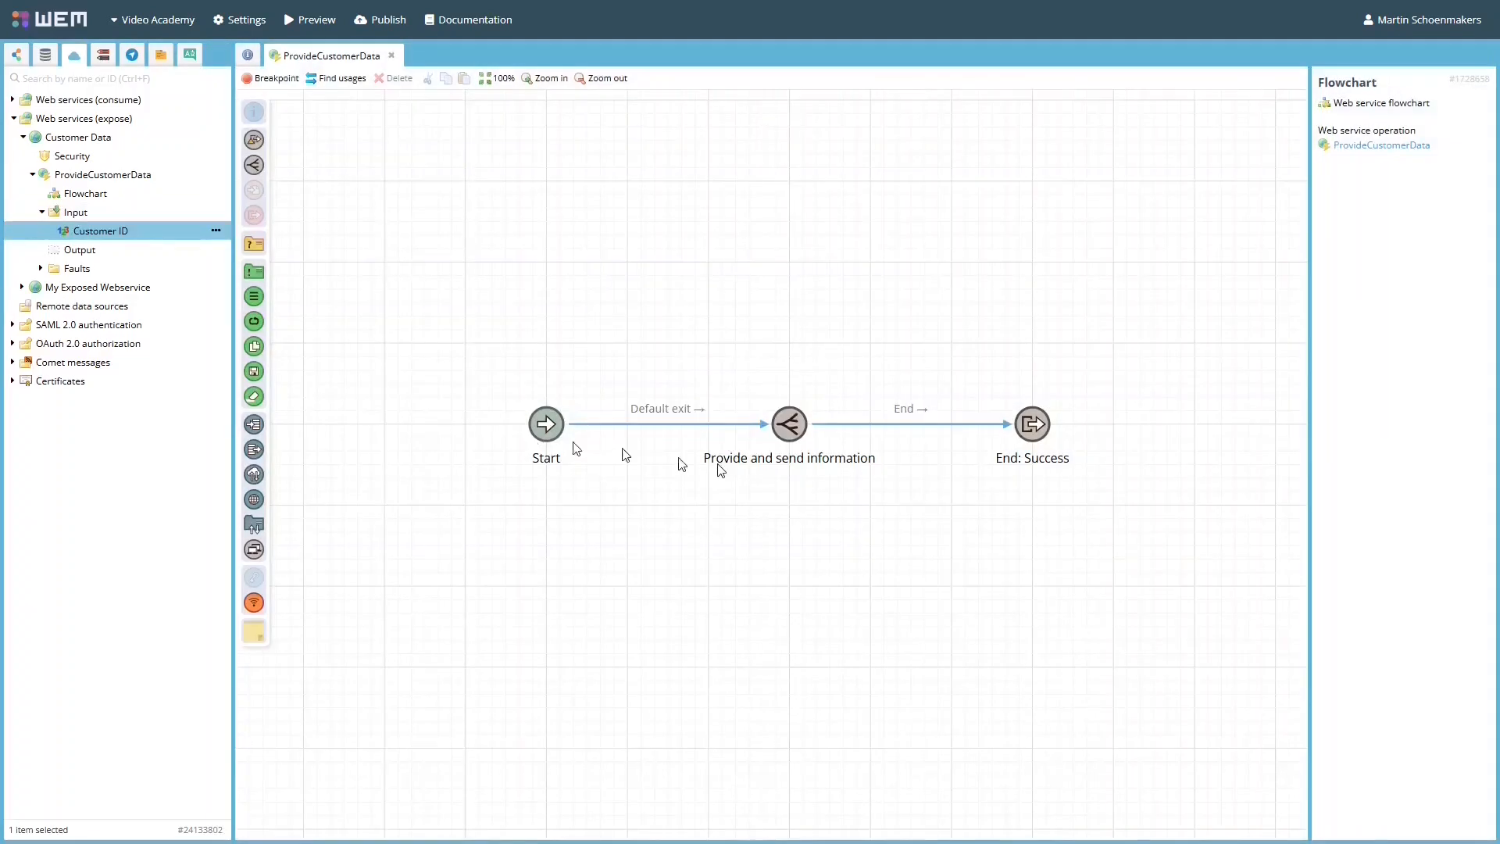
Step: Add a list named Customers to the output of ProvideCustomerData
{"action": "right_click", "coordinate": [153, 252]}
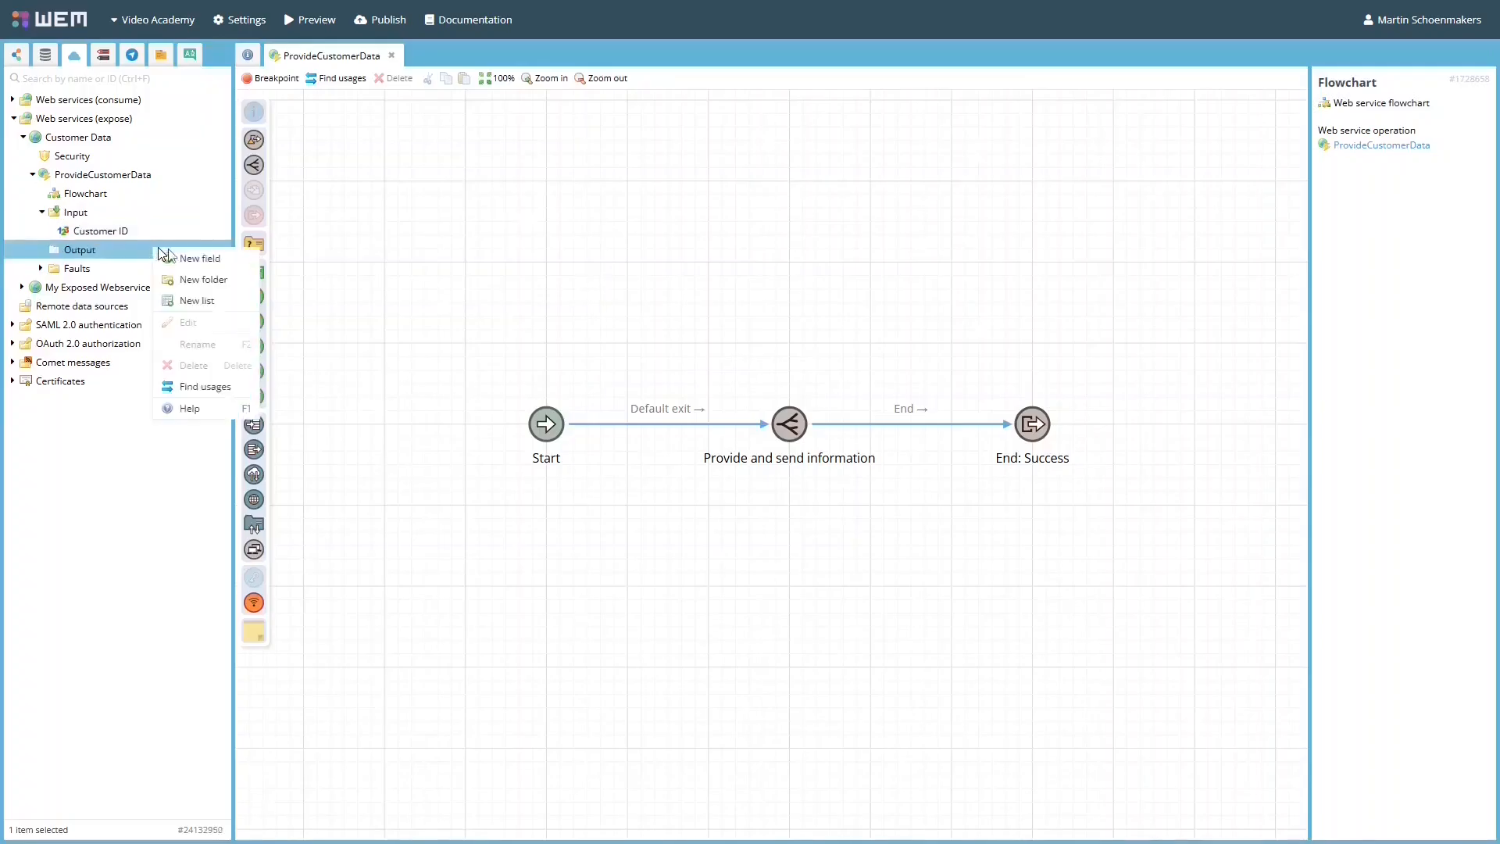
{"action": "left_click", "coordinate": [195, 301]}
{"action": "type", "text": "Customers"}
{"action": "left_click", "coordinate": [848, 319]}
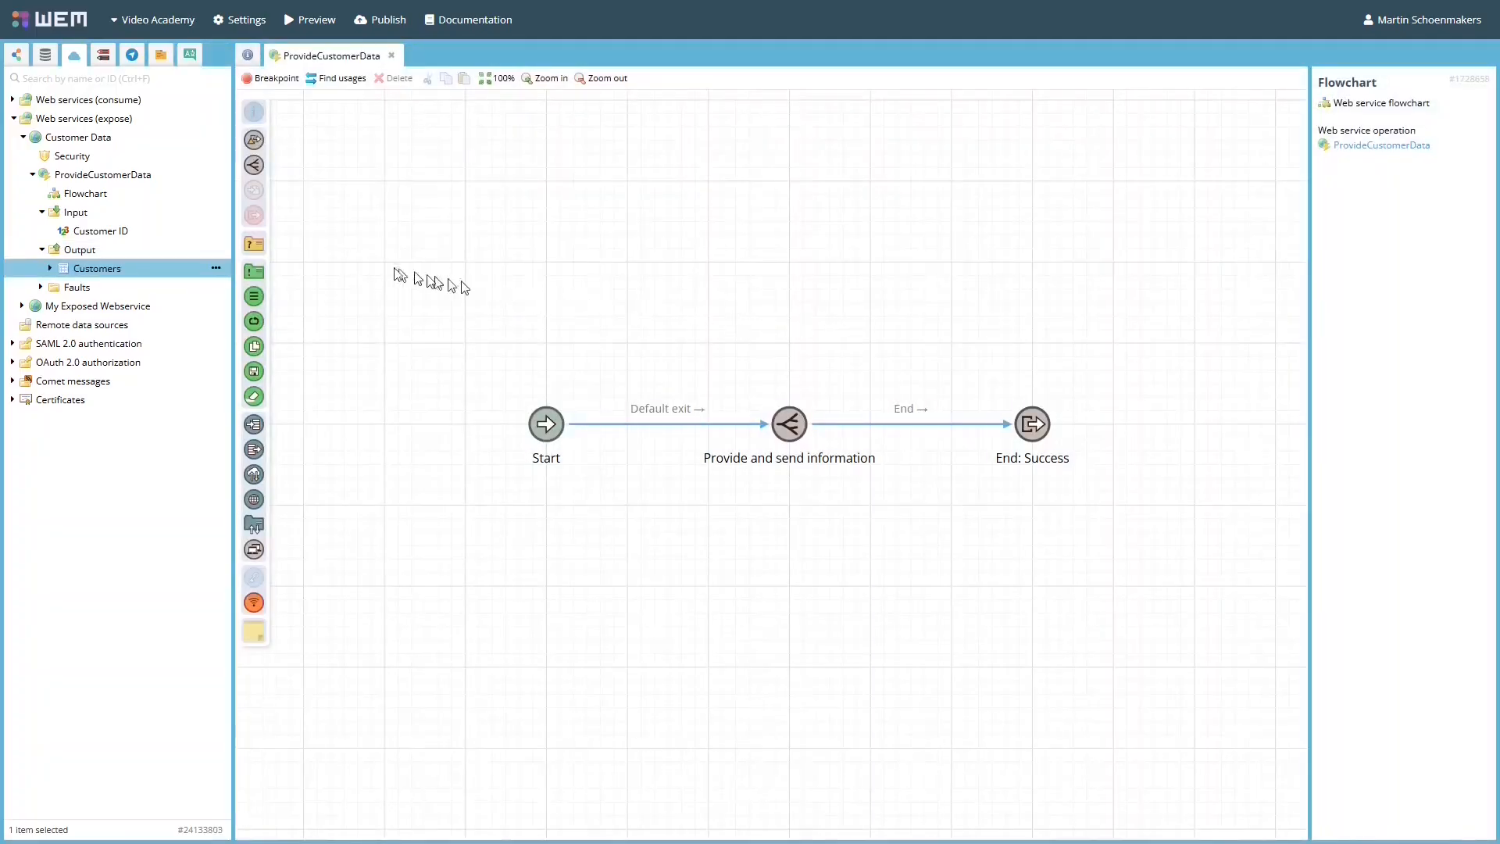
Step: Add two Text fields, First Name and Last Name, to the Customers output list
{"action": "left_click", "coordinate": [216, 268]}
{"action": "left_click", "coordinate": [248, 285]}
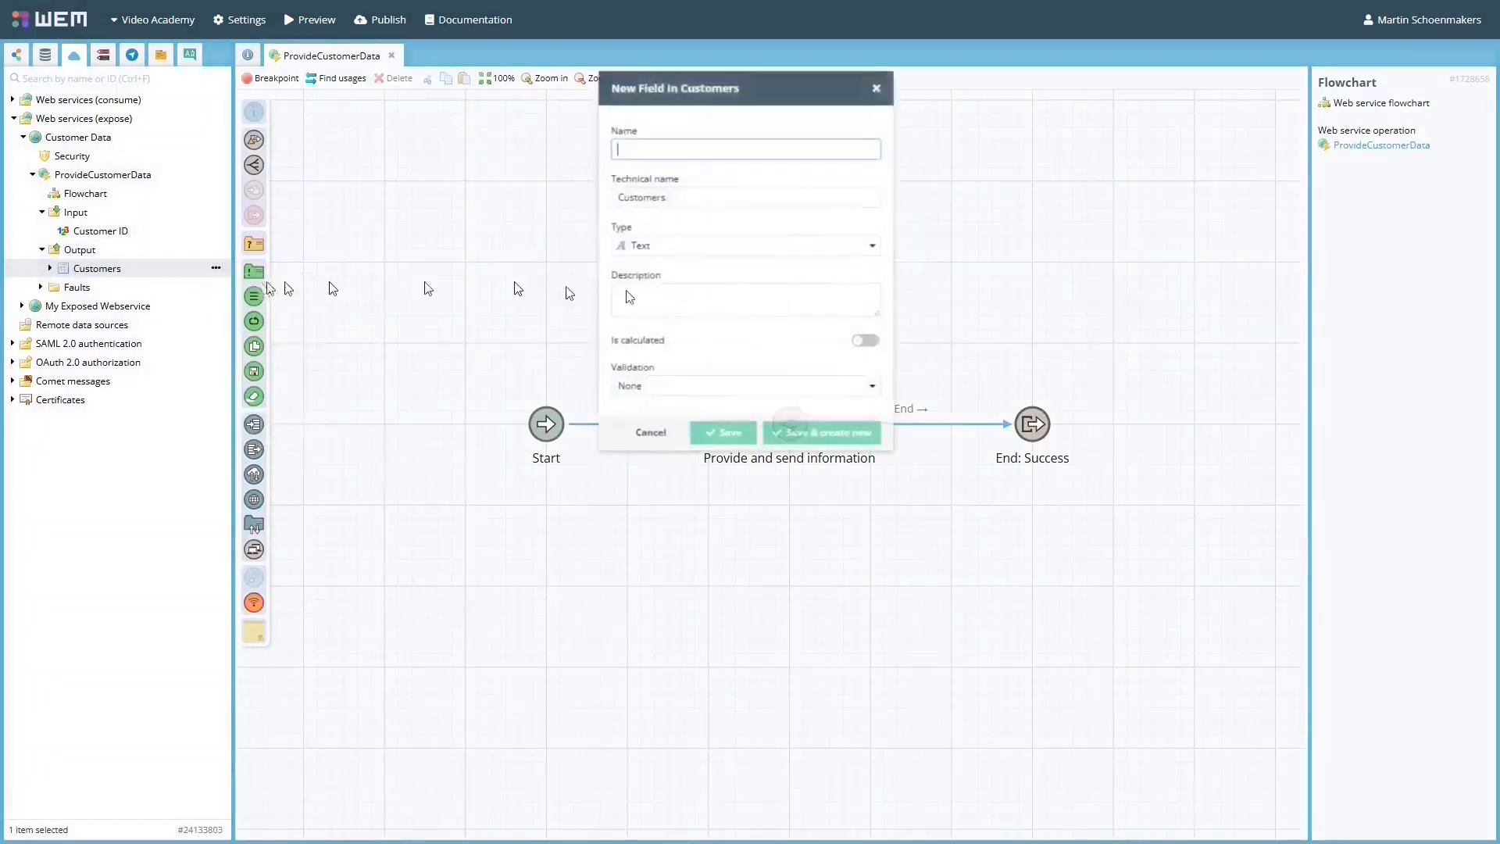
{"action": "type", "text": "First Name"}
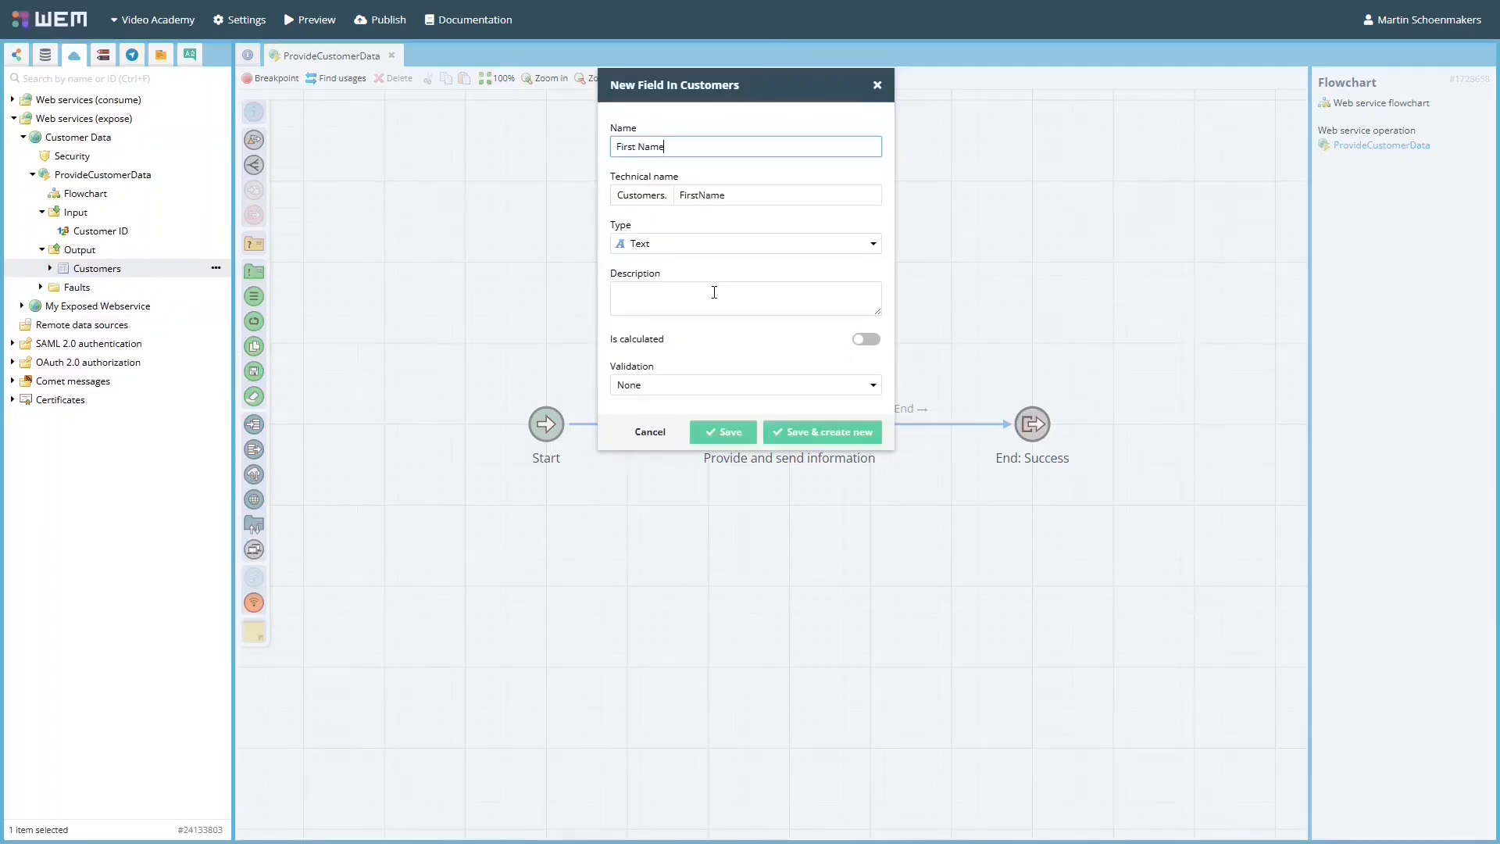
{"action": "left_click", "coordinate": [826, 432]}
{"action": "type", "text": "Last Name"}
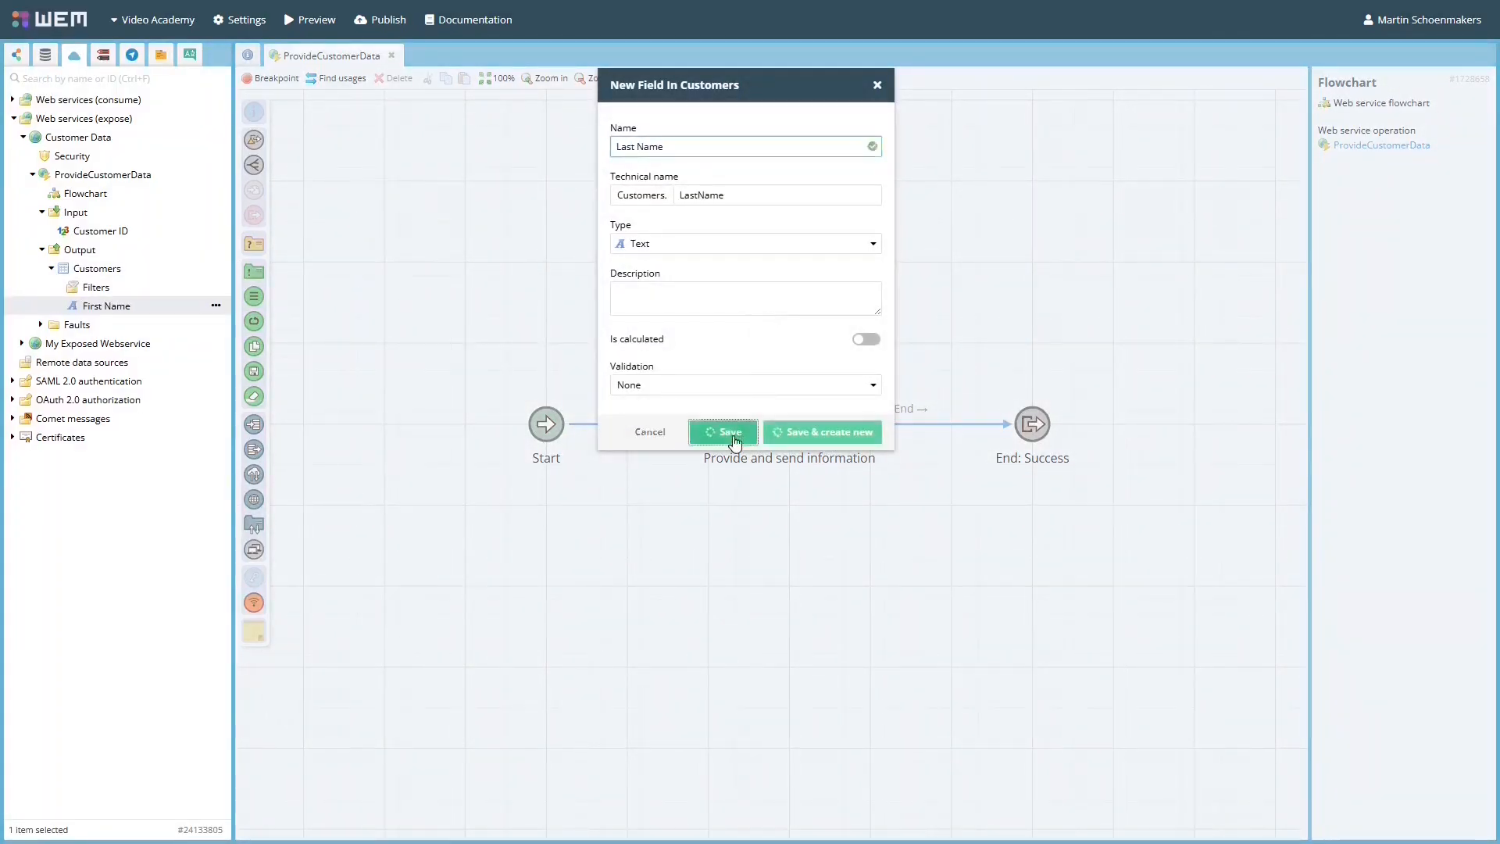
{"action": "left_click", "coordinate": [723, 432]}
Step: Add a calculated Text field named CustomerNotFound to the CustomerNotFound fault, with the value "This customer was not found."
{"action": "left_click", "coordinate": [39, 344]}
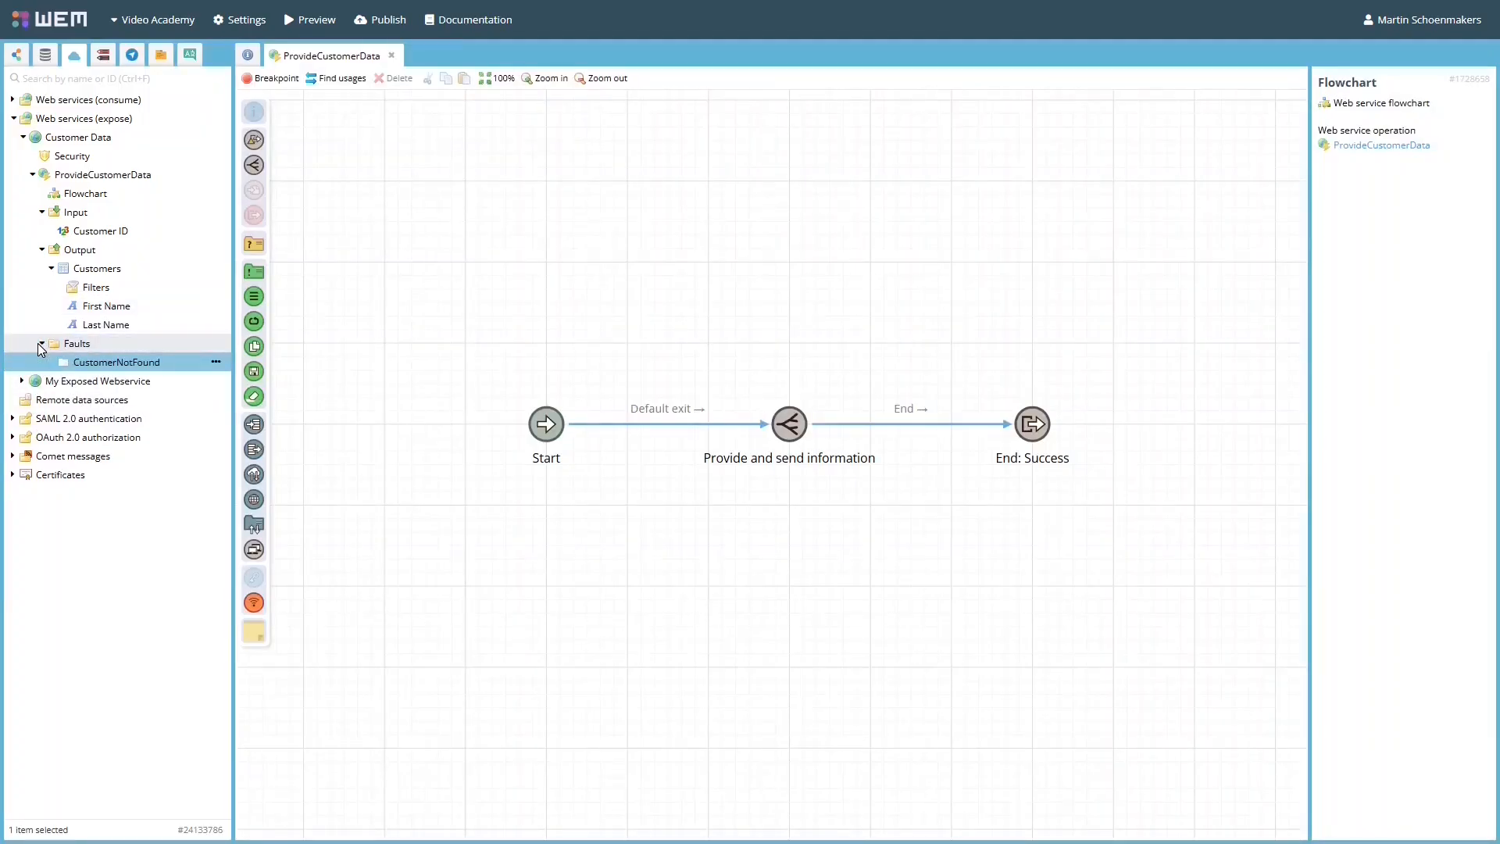
{"action": "left_click", "coordinate": [216, 362]}
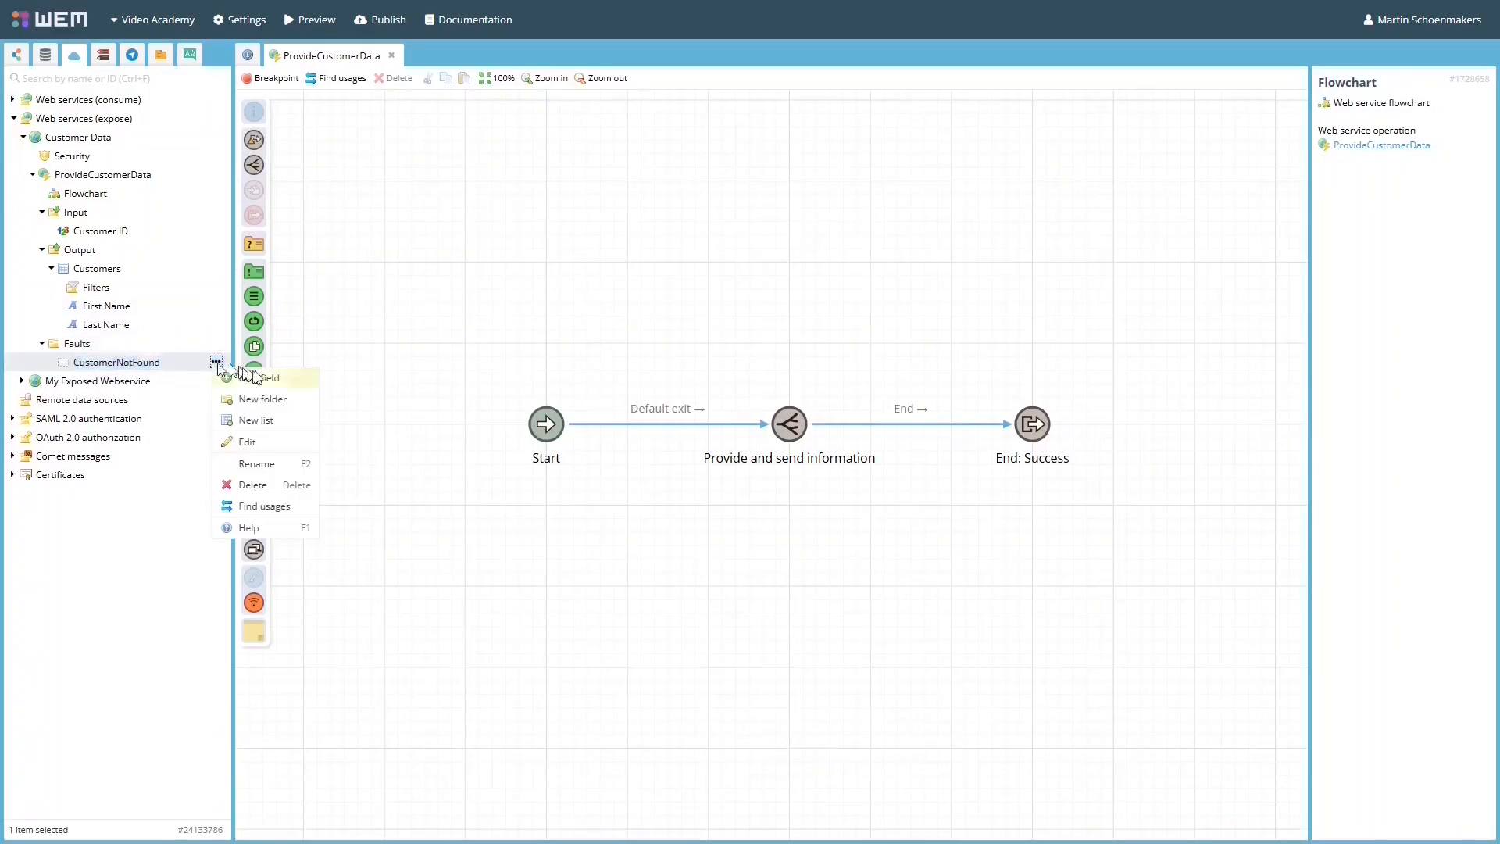
{"action": "left_click", "coordinate": [258, 378]}
{"action": "type", "text": "CustomerNotFound"}
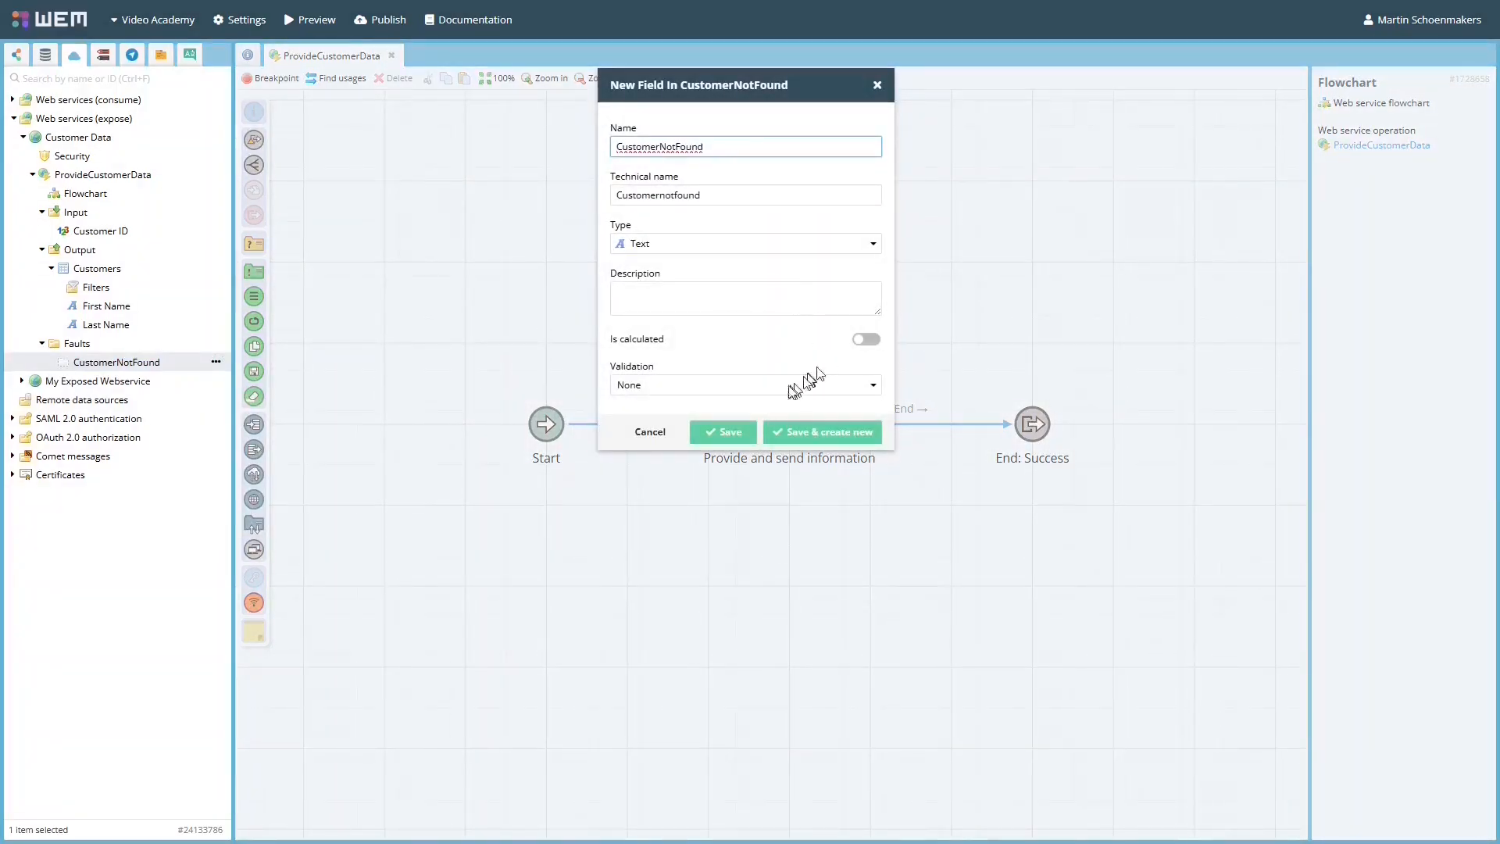
{"action": "left_click", "coordinate": [867, 339]}
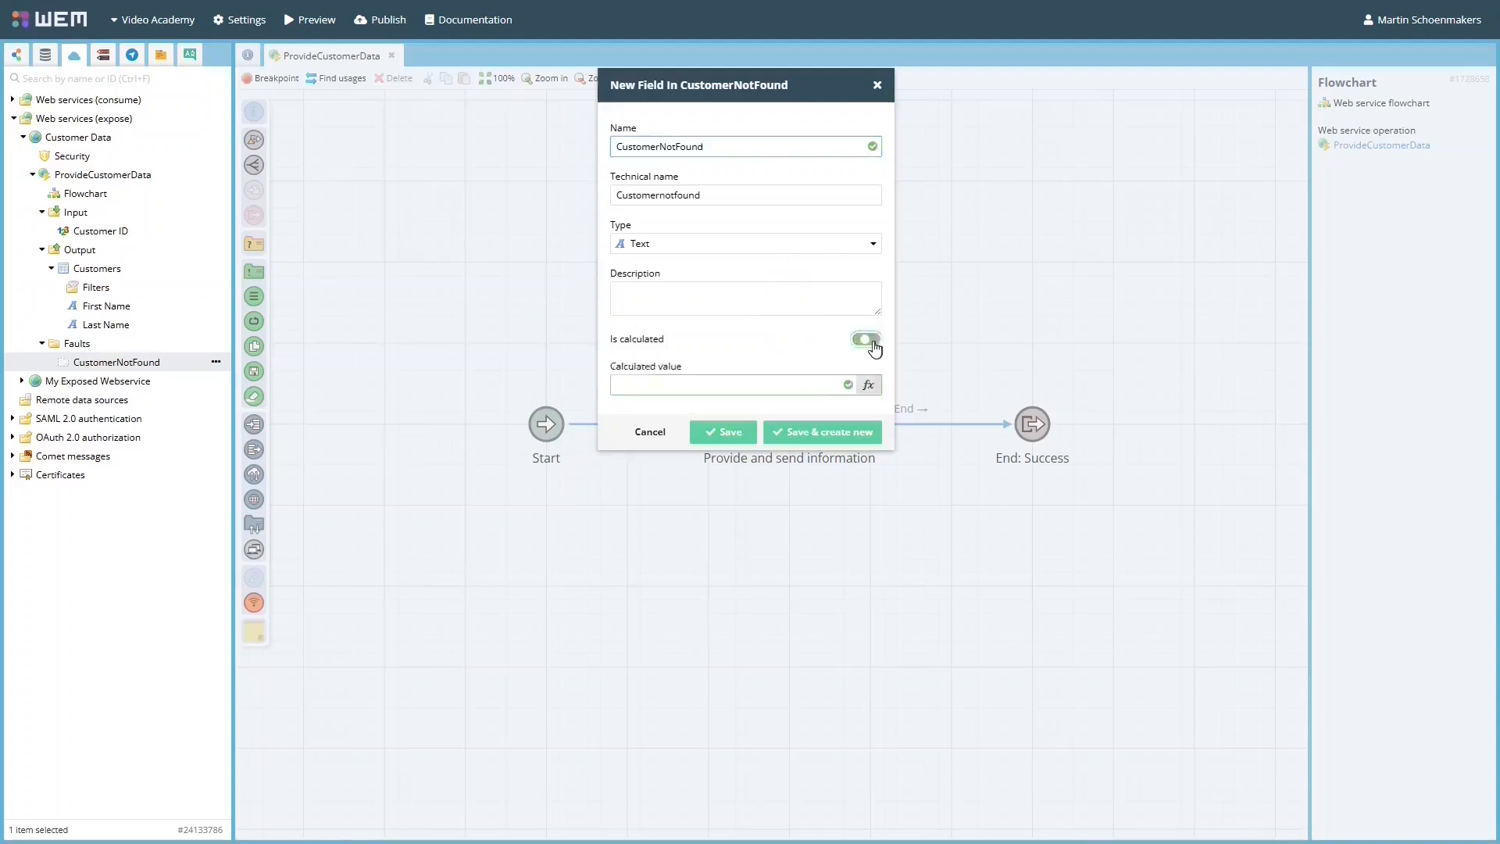
{"action": "left_click", "coordinate": [715, 385]}
{"action": "type", "text": "\"This customer was not found.\""}
{"action": "left_click", "coordinate": [1071, 457]}
{"action": "left_click", "coordinate": [720, 434]}
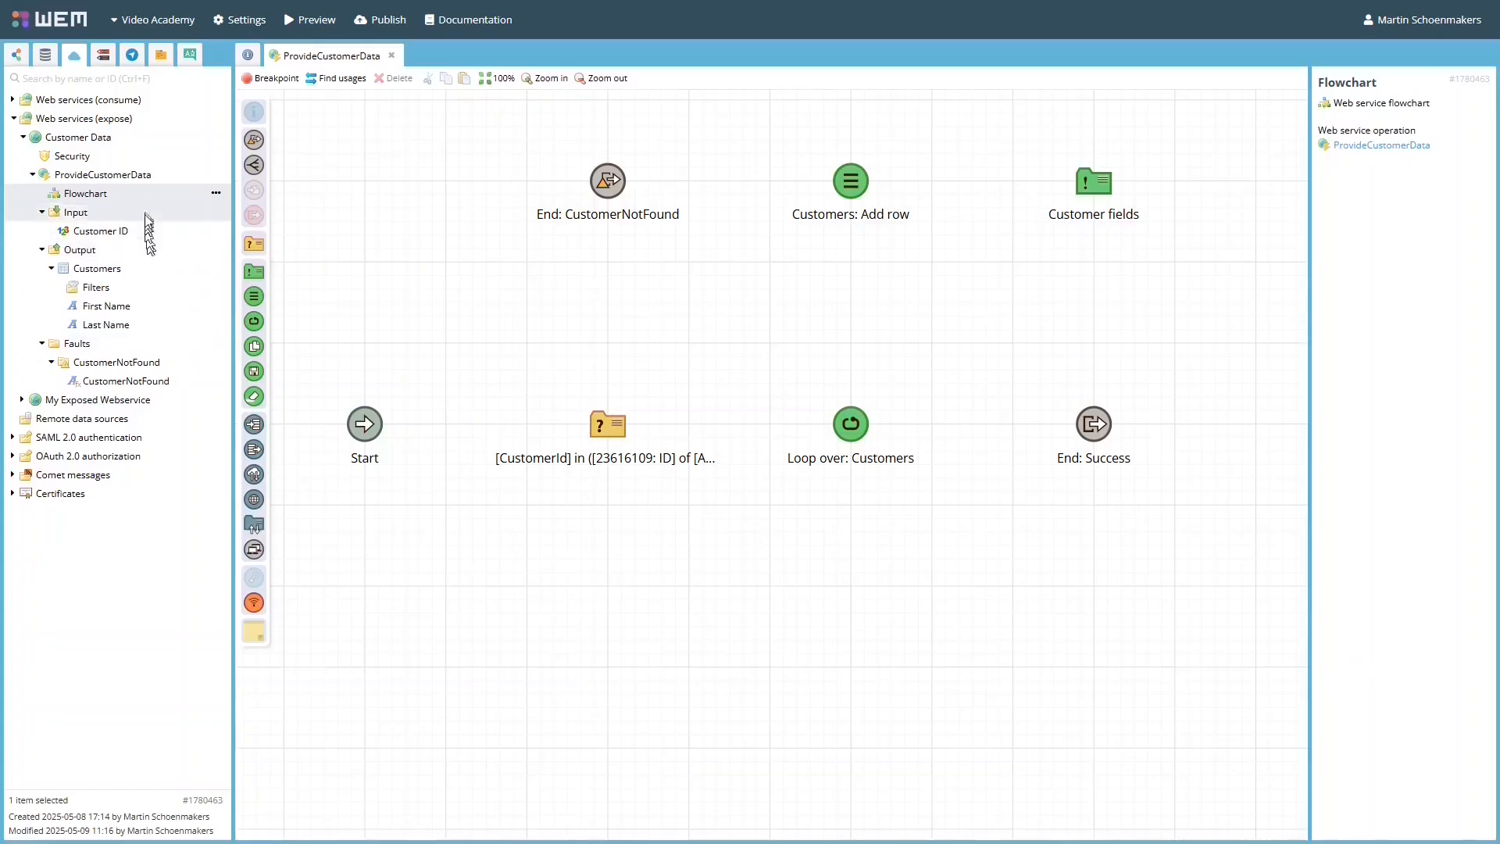
Step: Connect the Start node to the CustomerId decision node in the operation's flowchart and review the decision expression
{"action": "left_click", "coordinate": [149, 200]}
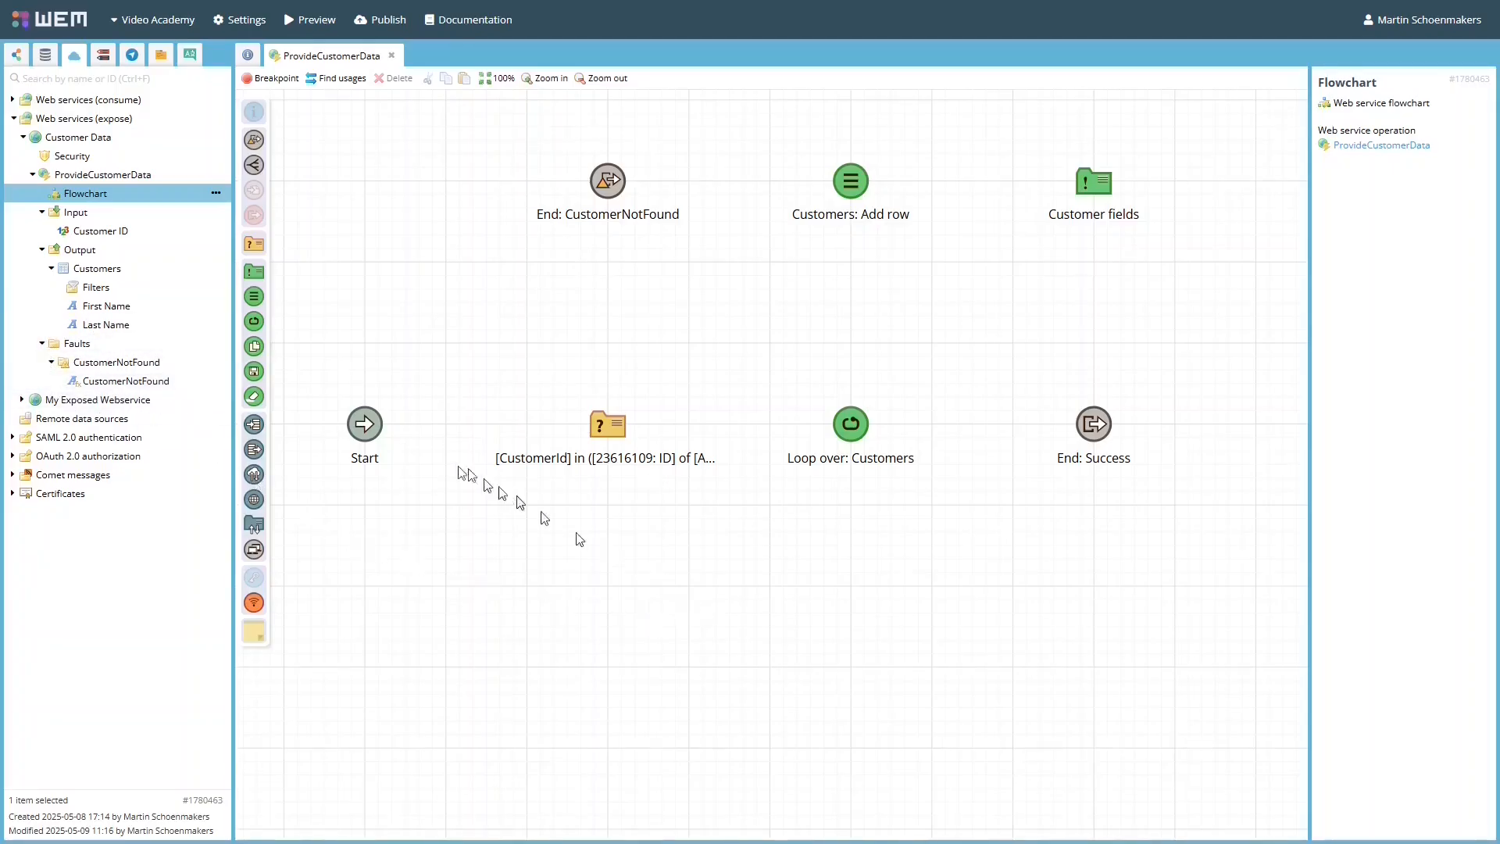
{"action": "left_click_drag", "start_coordinate": [394, 428], "coordinate": [607, 425]}
{"action": "double_click", "coordinate": [608, 425]}
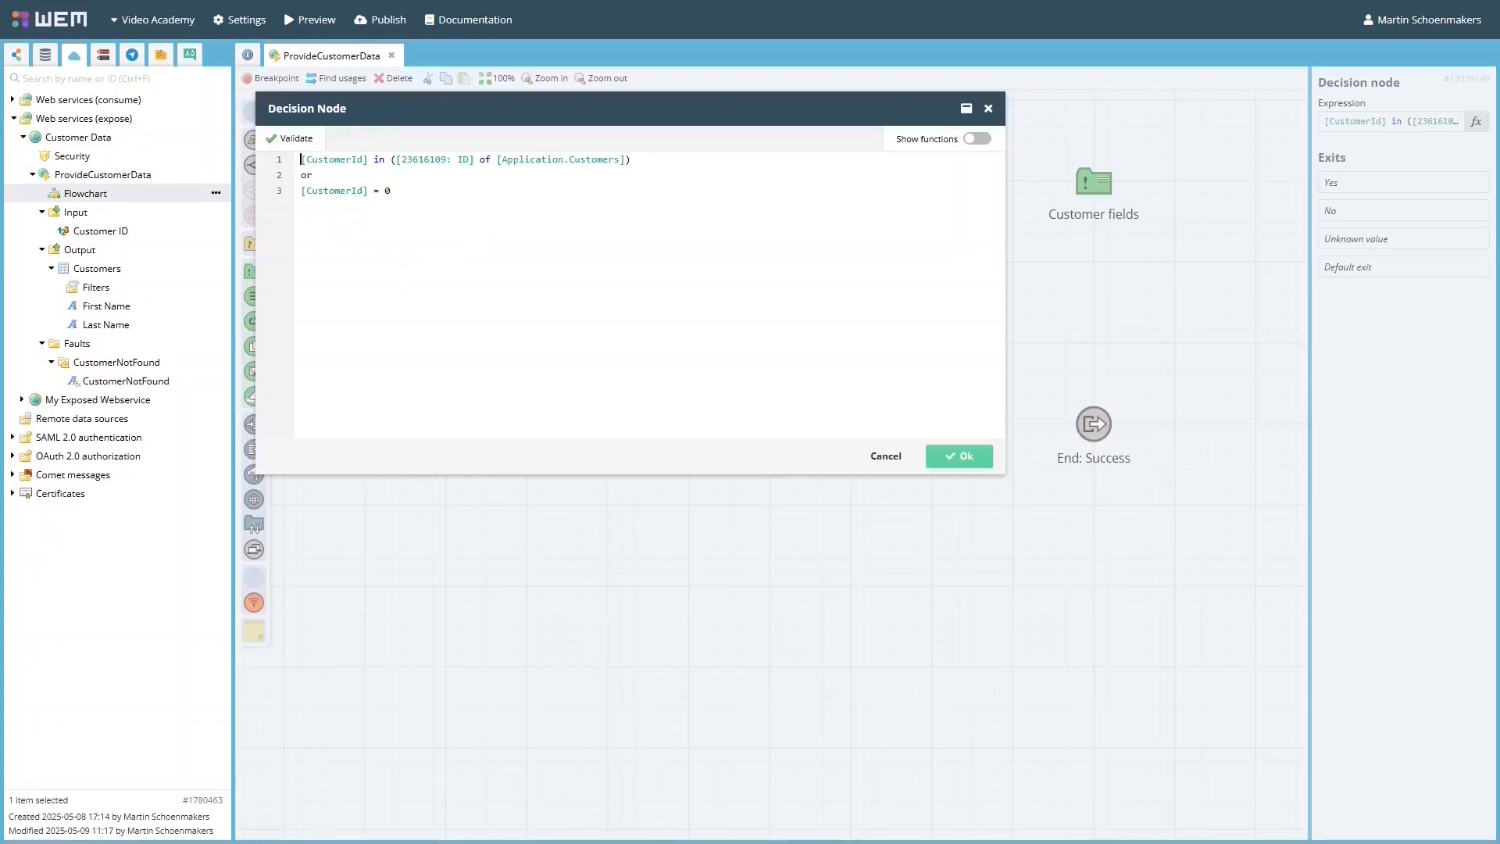
{"action": "left_click", "coordinate": [886, 456]}
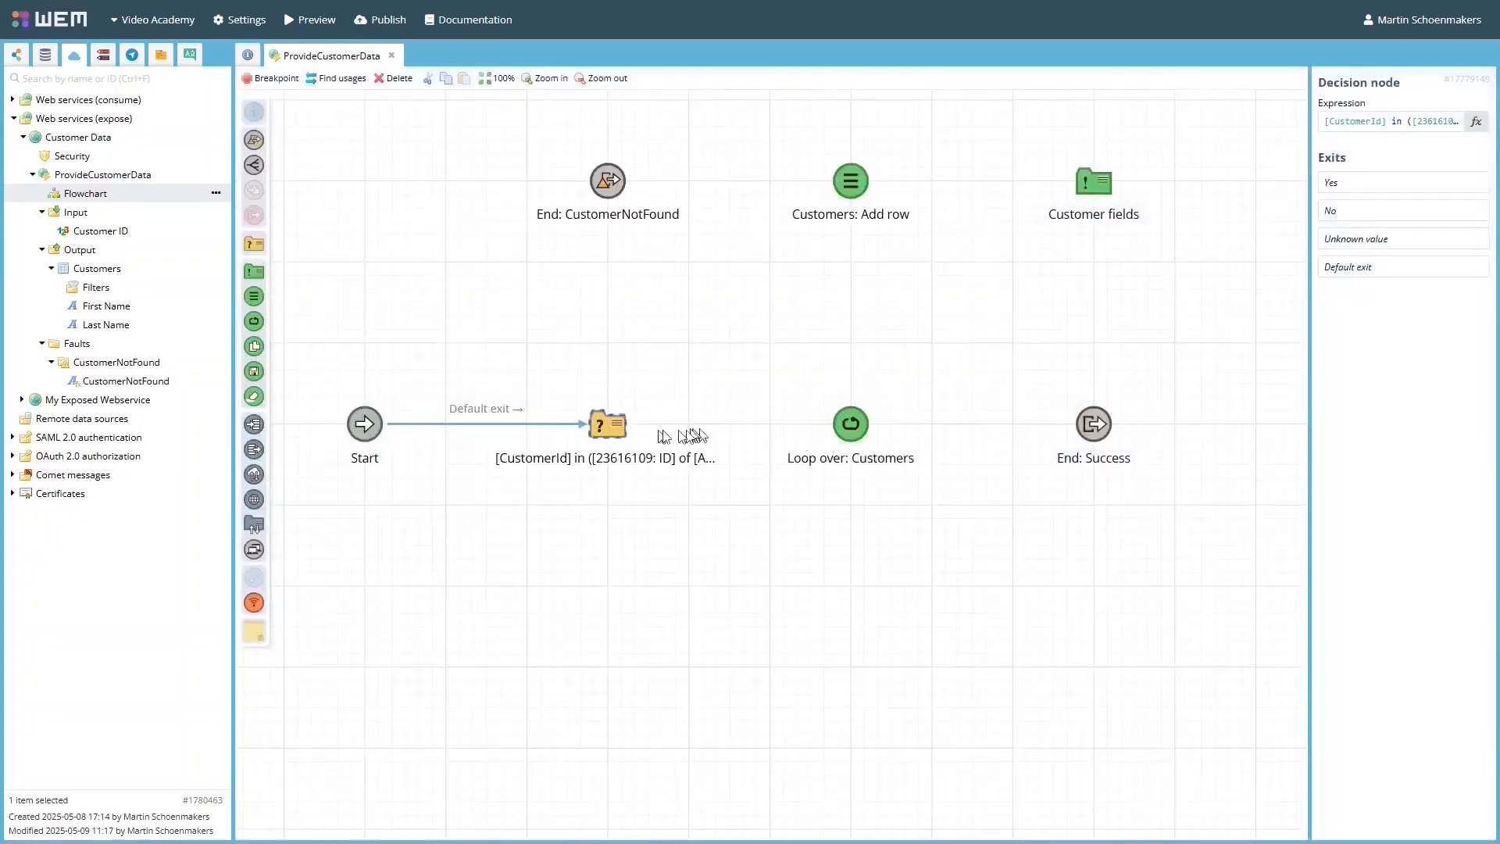
Step: Connect the decision node's Yes exit to the Customers loop and its Default exit to End: CustomerNotFound
{"action": "left_click_drag", "start_coordinate": [642, 434], "coordinate": [850, 425]}
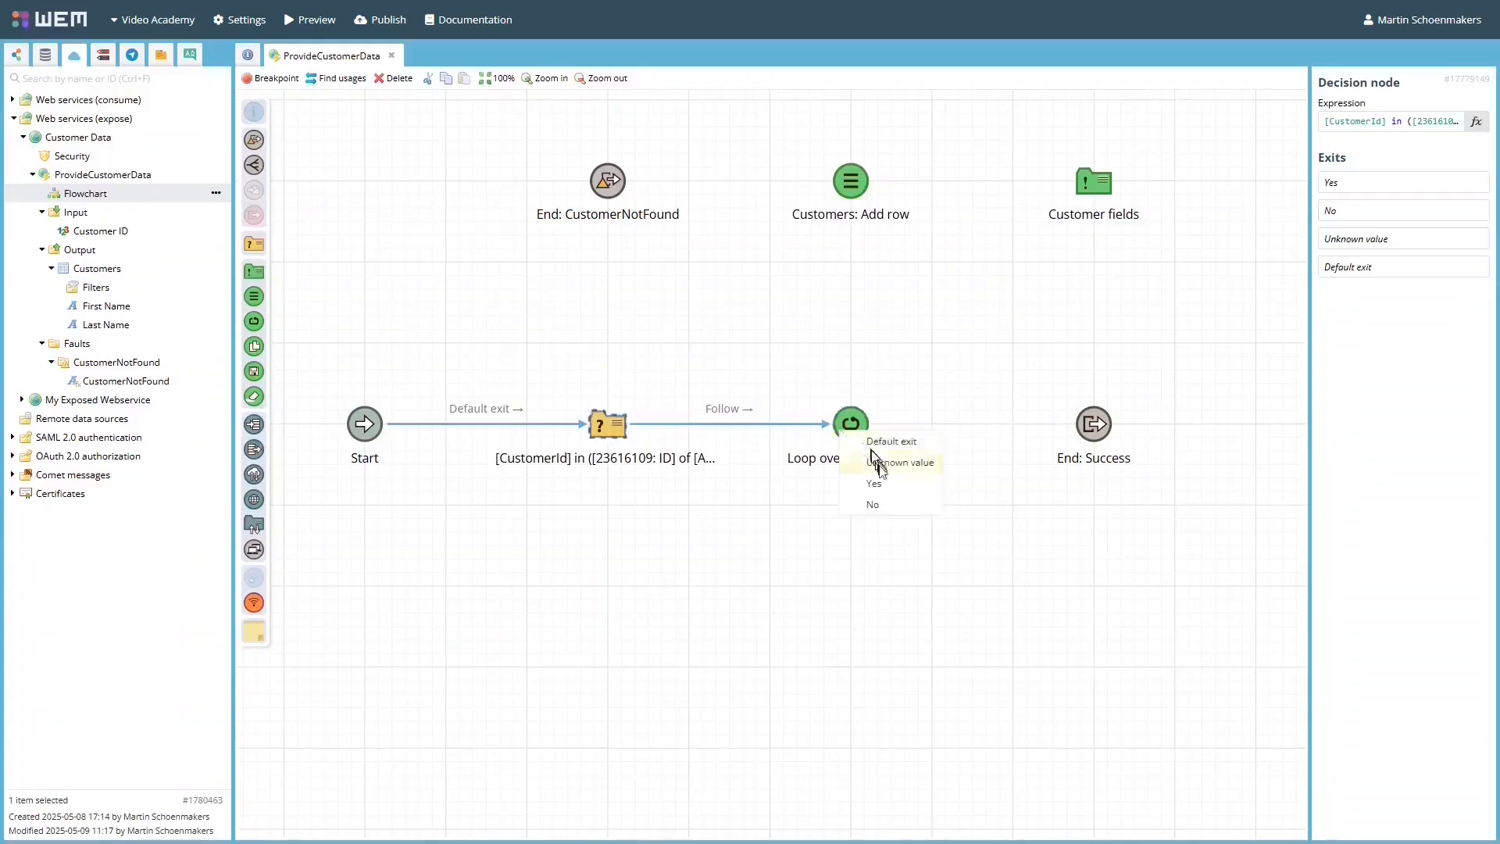
{"action": "left_click", "coordinate": [873, 484]}
{"action": "left_click_drag", "start_coordinate": [606, 402], "coordinate": [619, 200]}
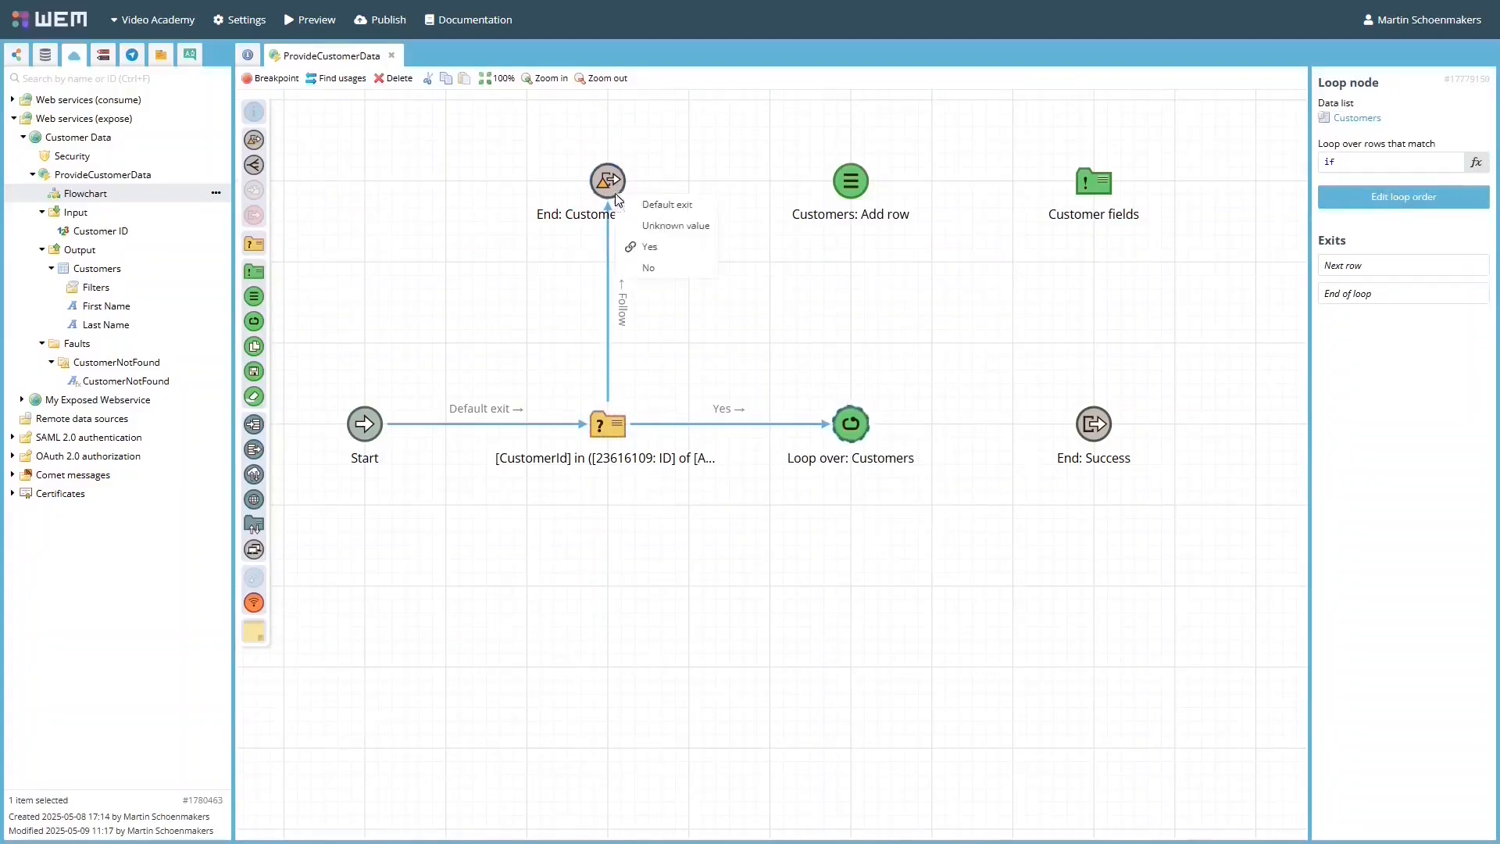
{"action": "left_click", "coordinate": [660, 201]}
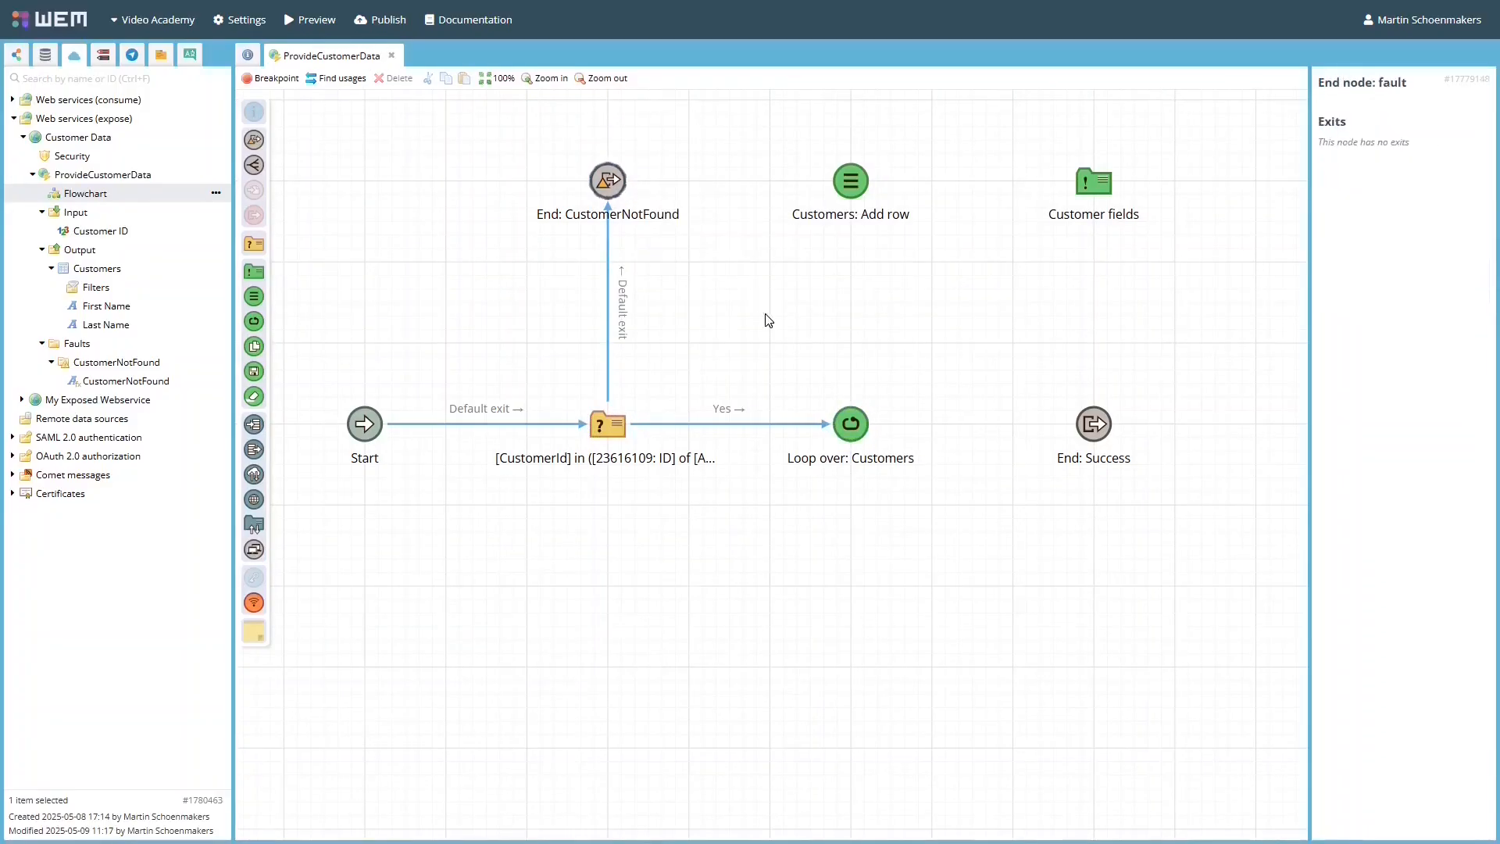
Step: Review the Customers loop's filter condition and connect the loop's Next row exit to the Customers: Add row node
{"action": "left_click", "coordinate": [859, 438]}
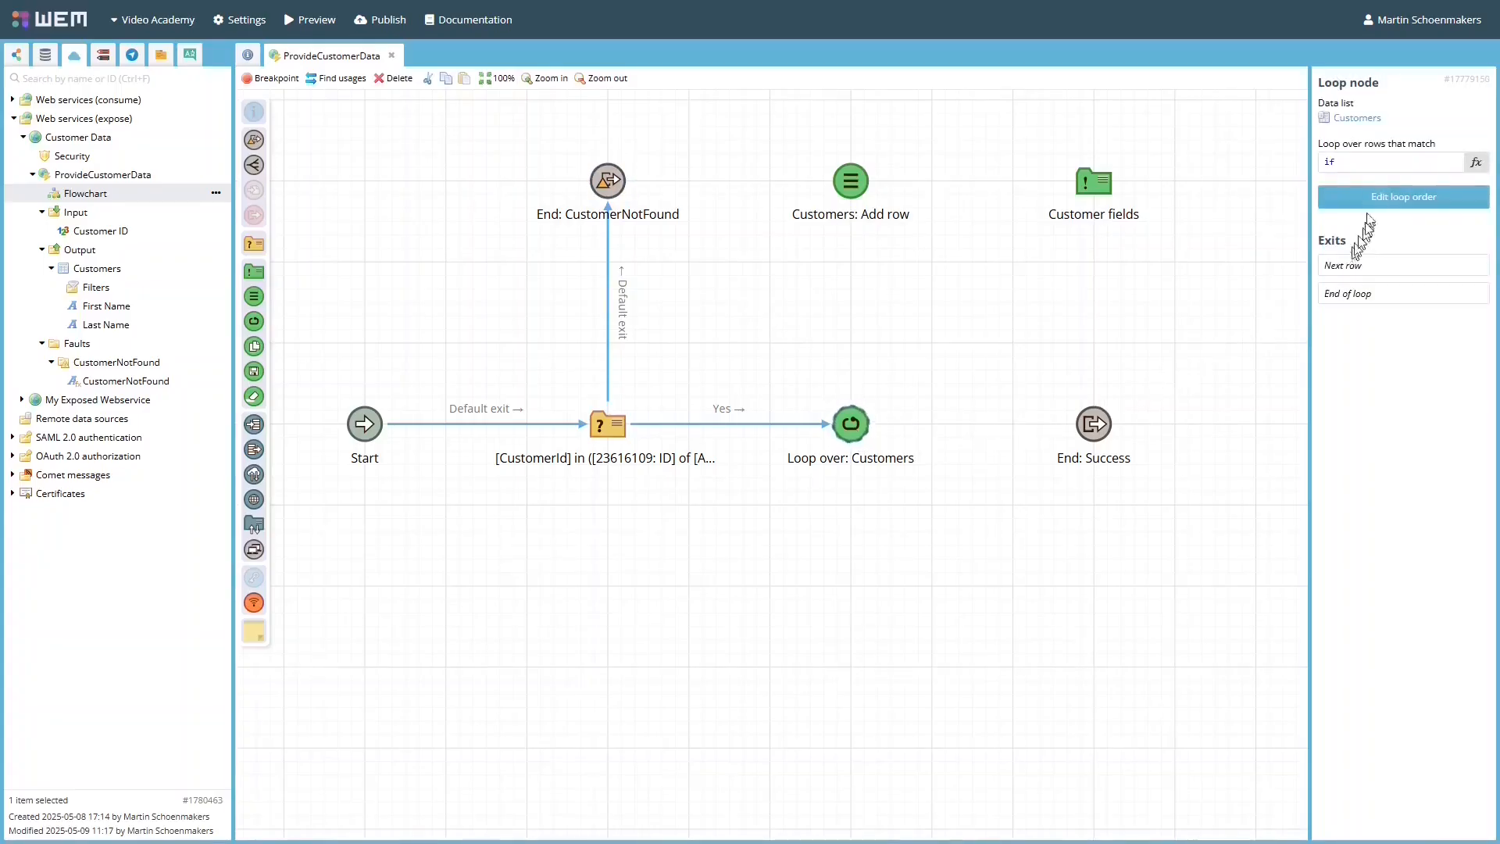
{"action": "left_click", "coordinate": [1476, 162]}
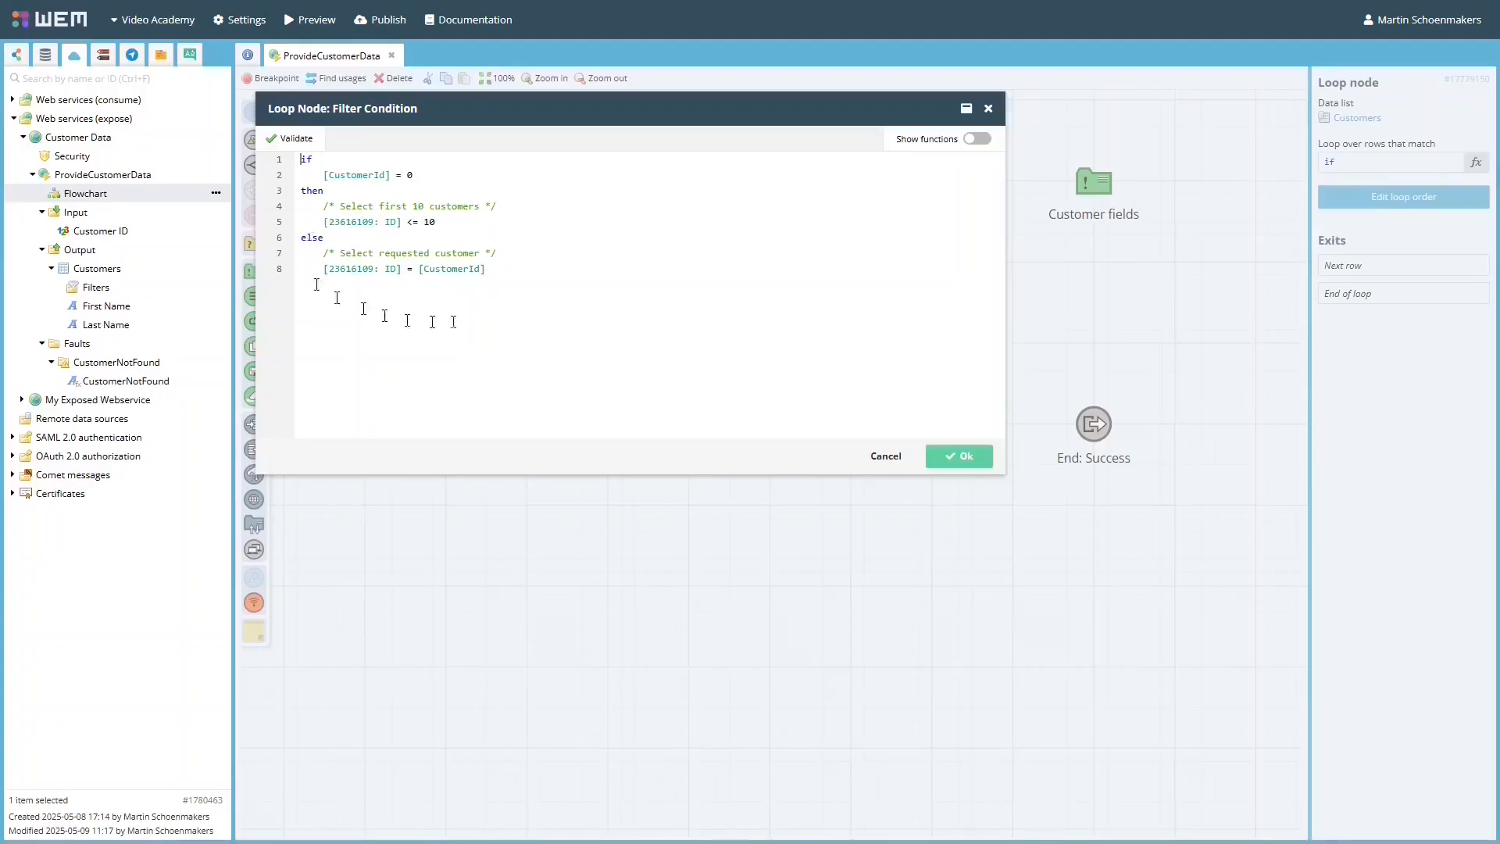
{"action": "left_click", "coordinate": [889, 454]}
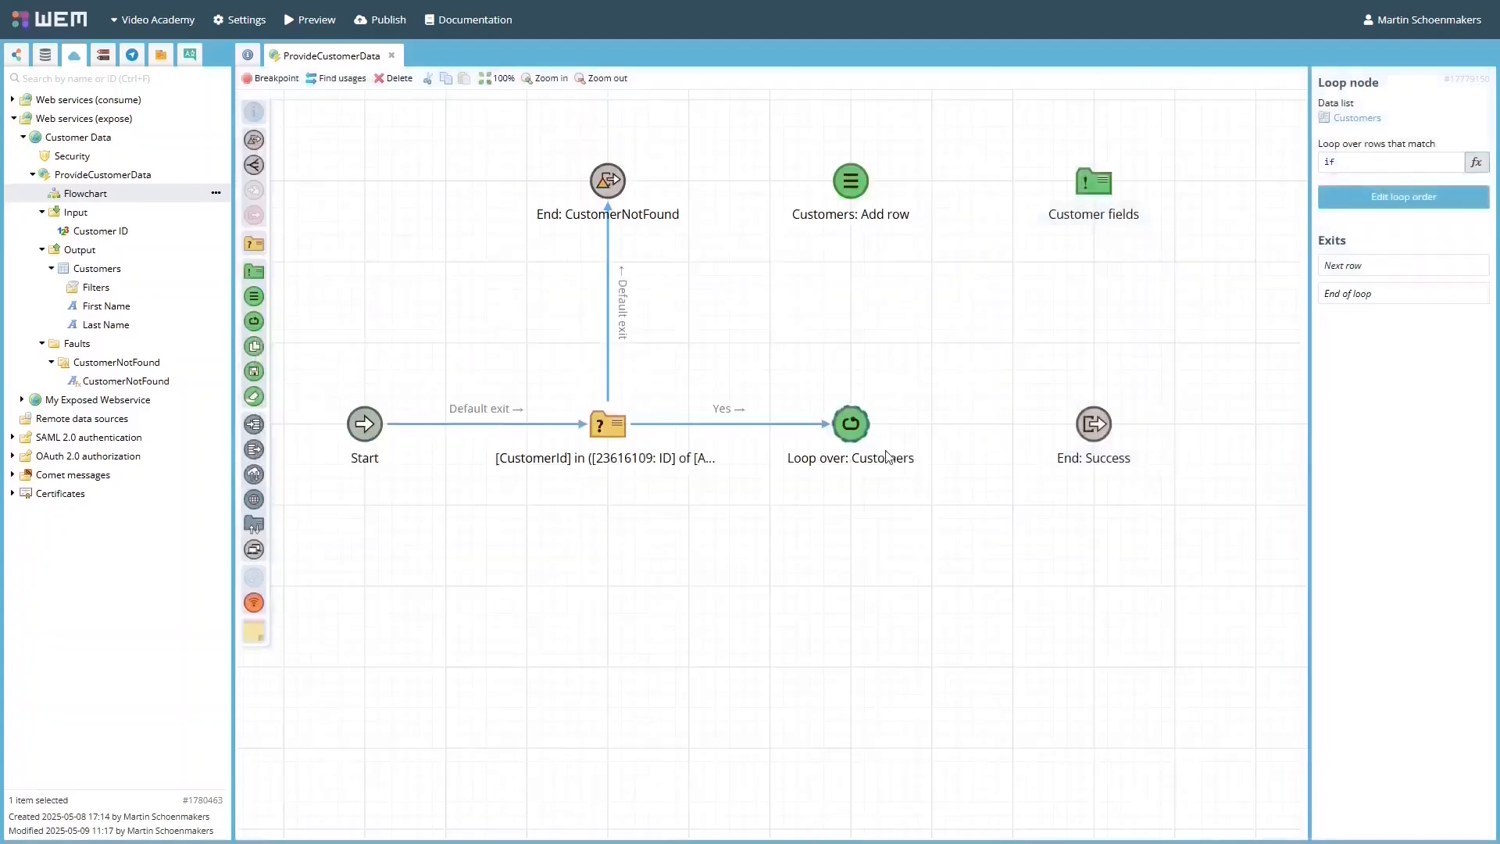
{"action": "left_click_drag", "start_coordinate": [856, 421], "coordinate": [857, 216]}
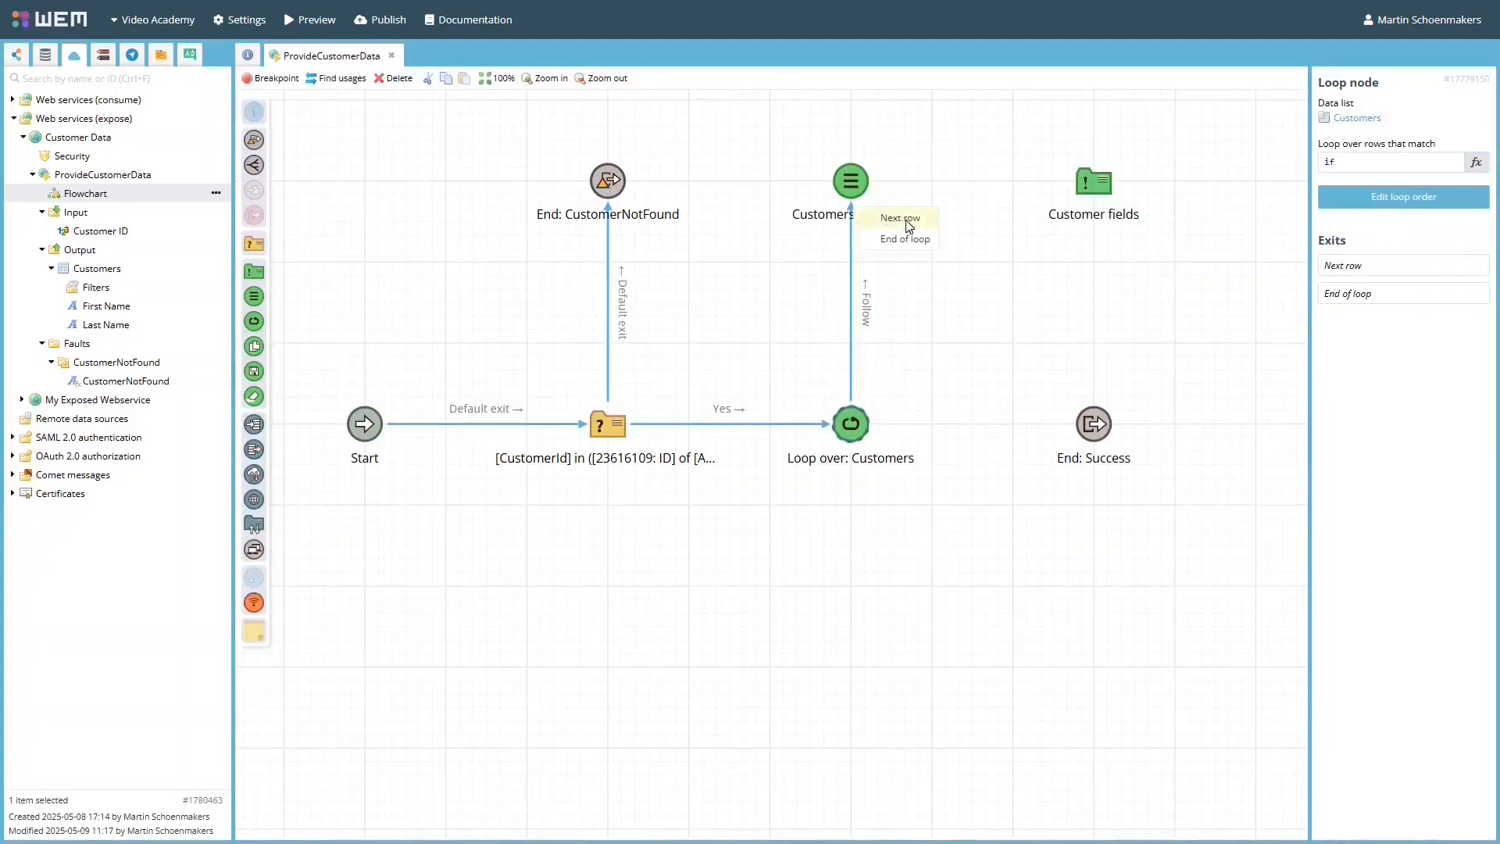
{"action": "left_click", "coordinate": [900, 218]}
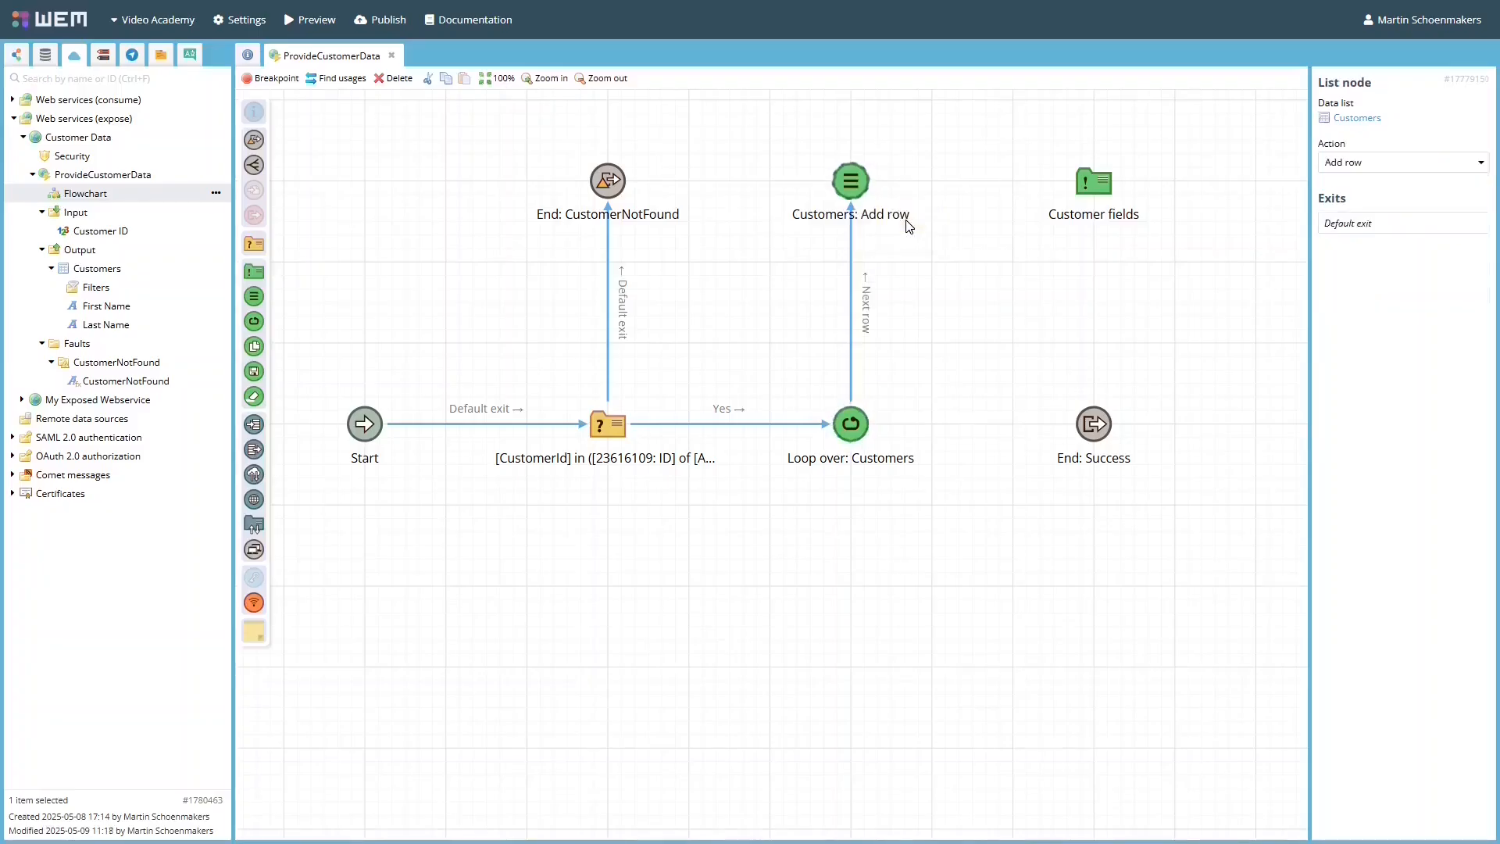
Step: Connect the Customers: Add row node to the Customer fields assignment node and review its field assignments
{"action": "left_click_drag", "start_coordinate": [881, 194], "coordinate": [1096, 187]}
{"action": "double_click", "coordinate": [1097, 190]}
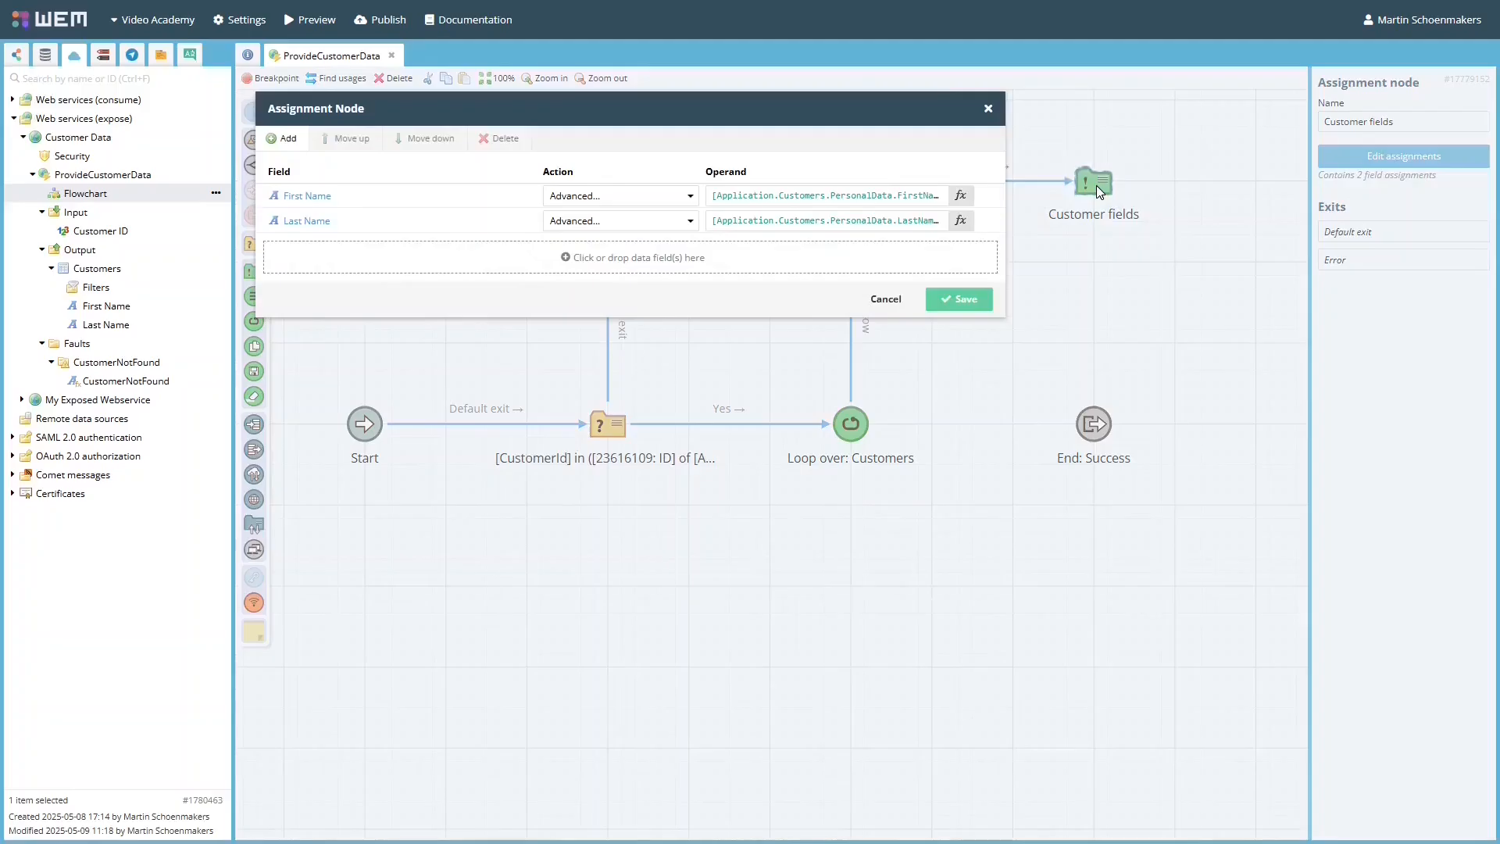
{"action": "left_click", "coordinate": [887, 299]}
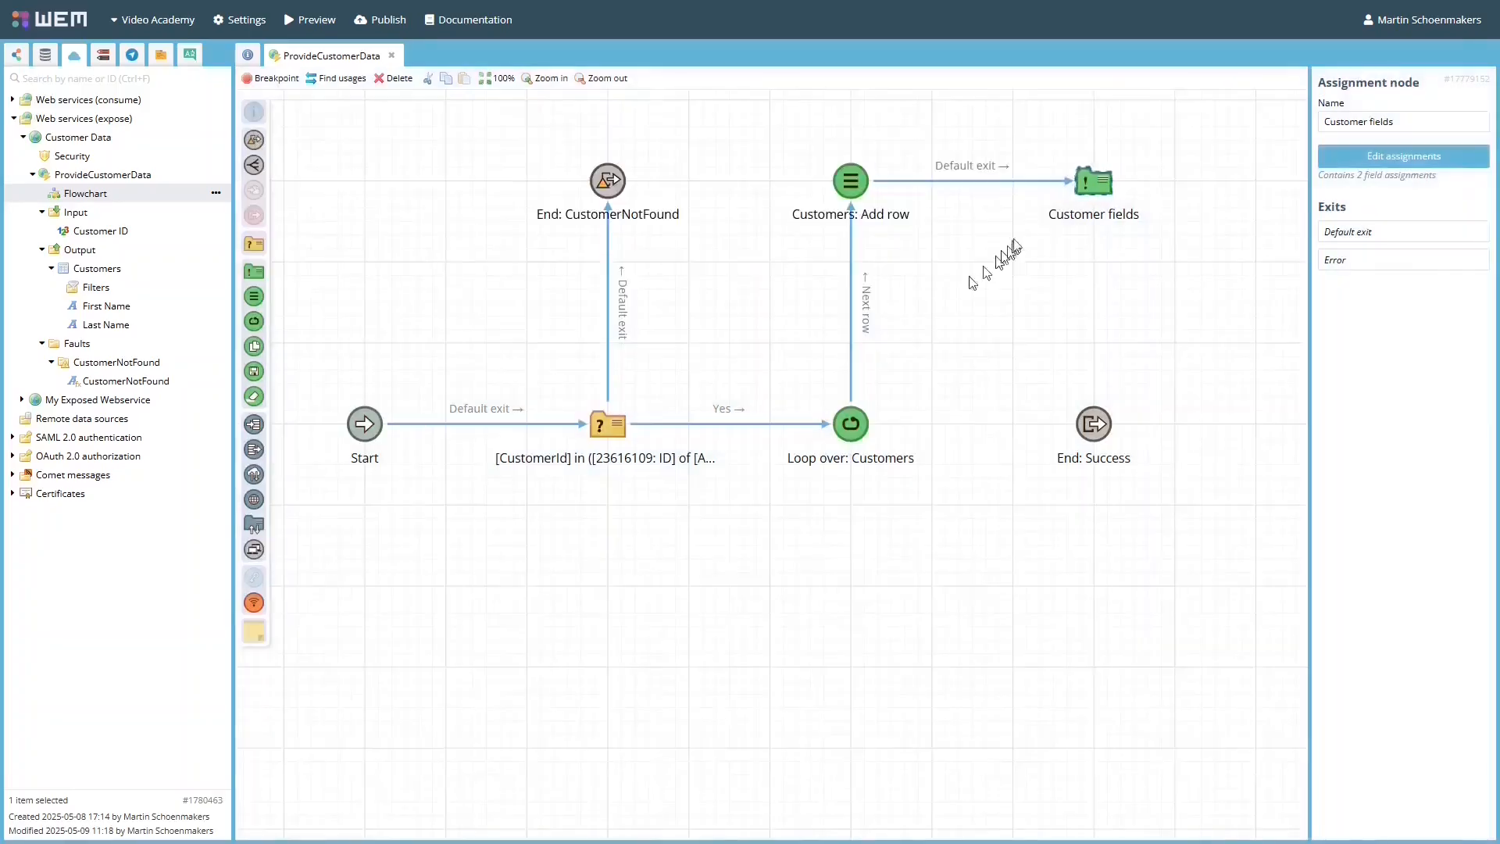
Step: Connect the Customer fields node's Default exit back to the Customers loop and the loop's End of loop exit to End: Success
{"action": "left_click_drag", "start_coordinate": [1082, 197], "coordinate": [907, 424]}
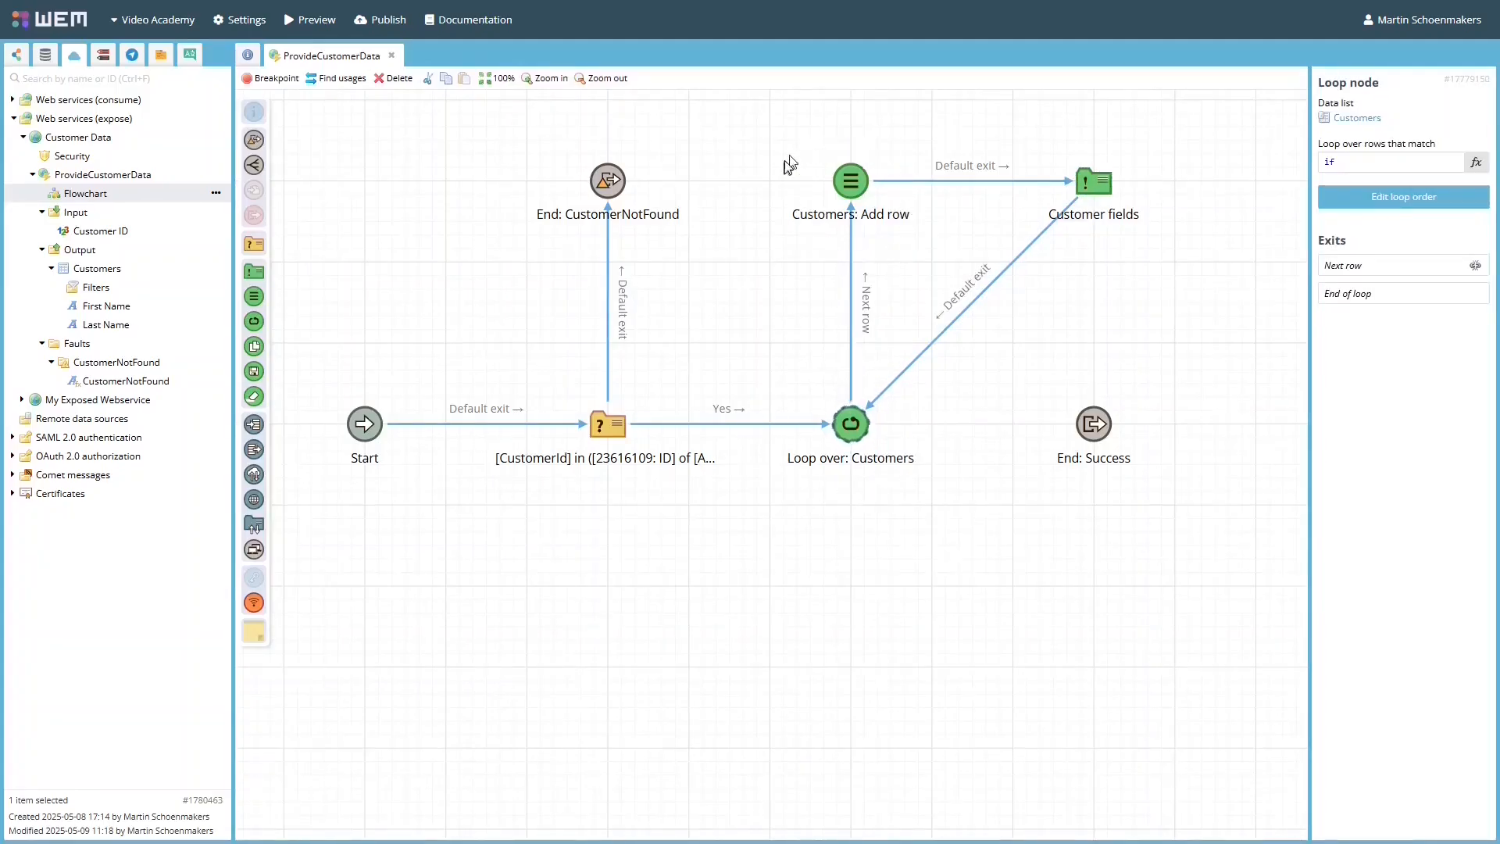
{"action": "left_click_drag", "start_coordinate": [865, 423], "coordinate": [1092, 426]}
{"action": "left_click", "coordinate": [1125, 459]}
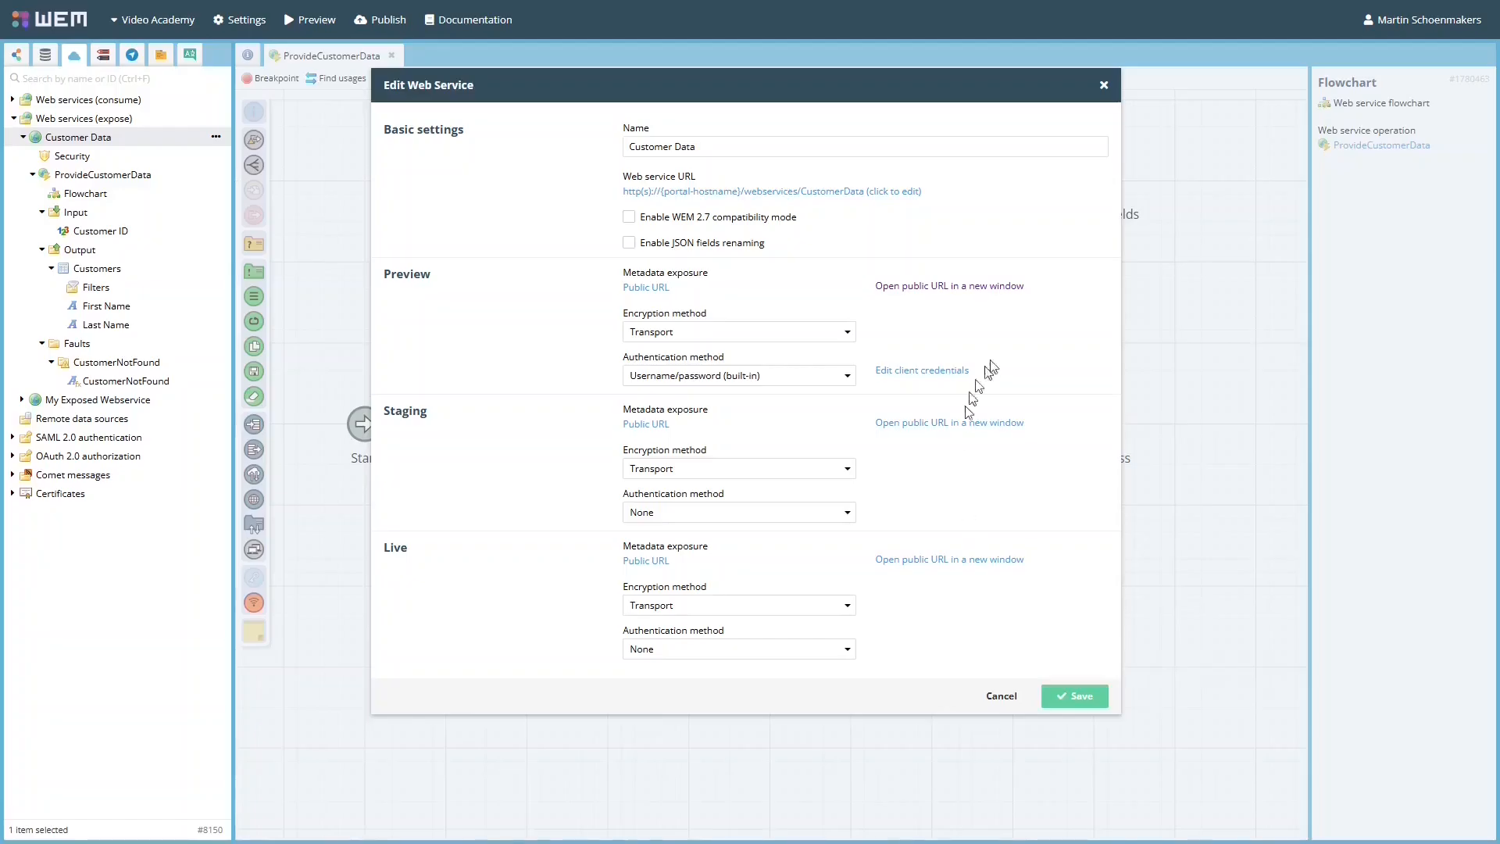
Step: Open the Customer Data web service's public preview documentation and read the ProvideCustomerData operation's request, response and fault examples
{"action": "left_click", "coordinate": [975, 287]}
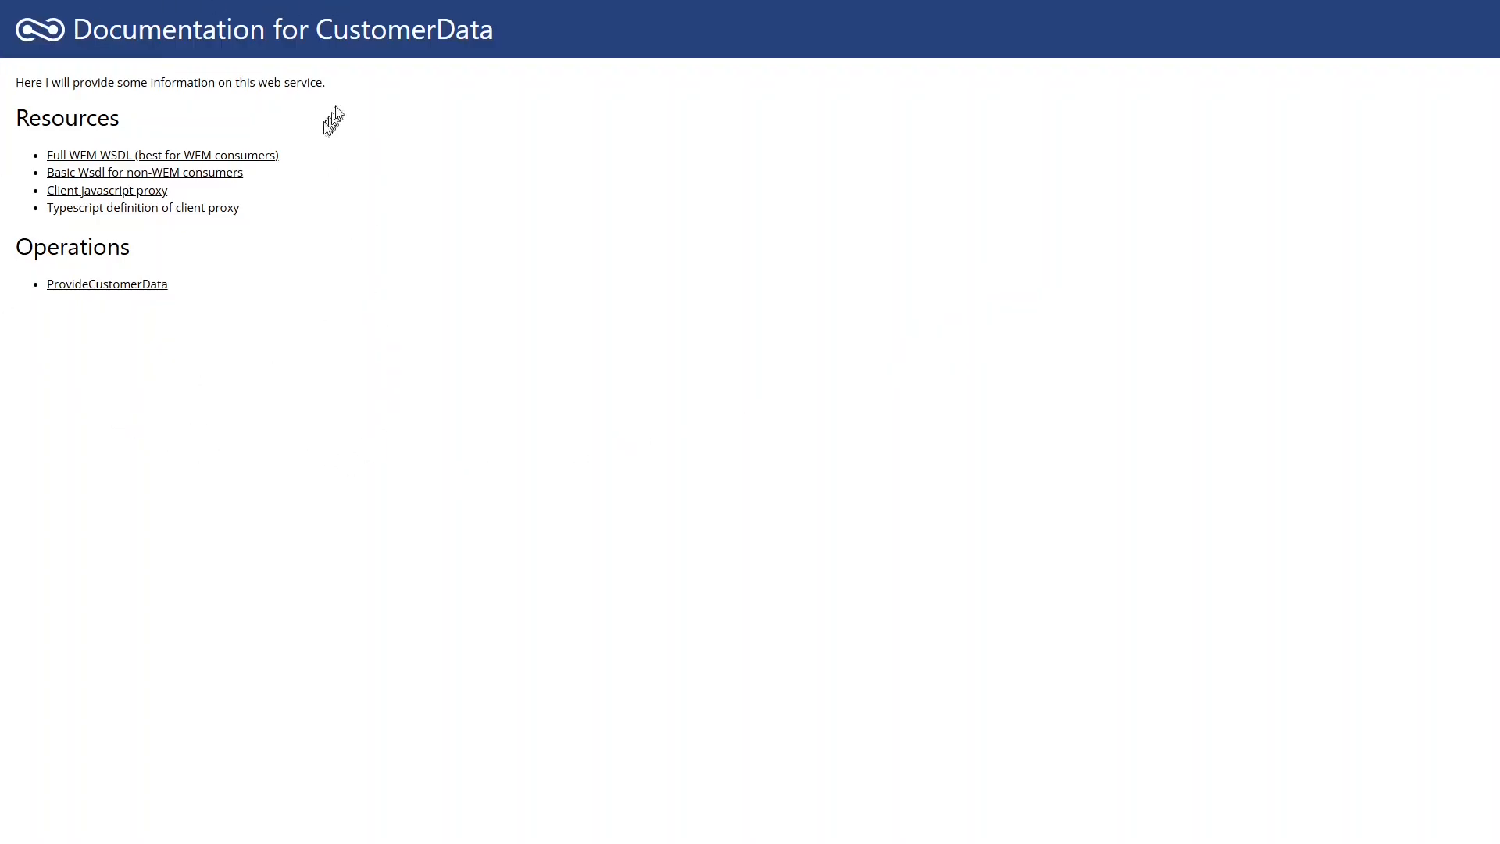
{"action": "left_click_drag", "start_coordinate": [326, 83], "coordinate": [17, 77]}
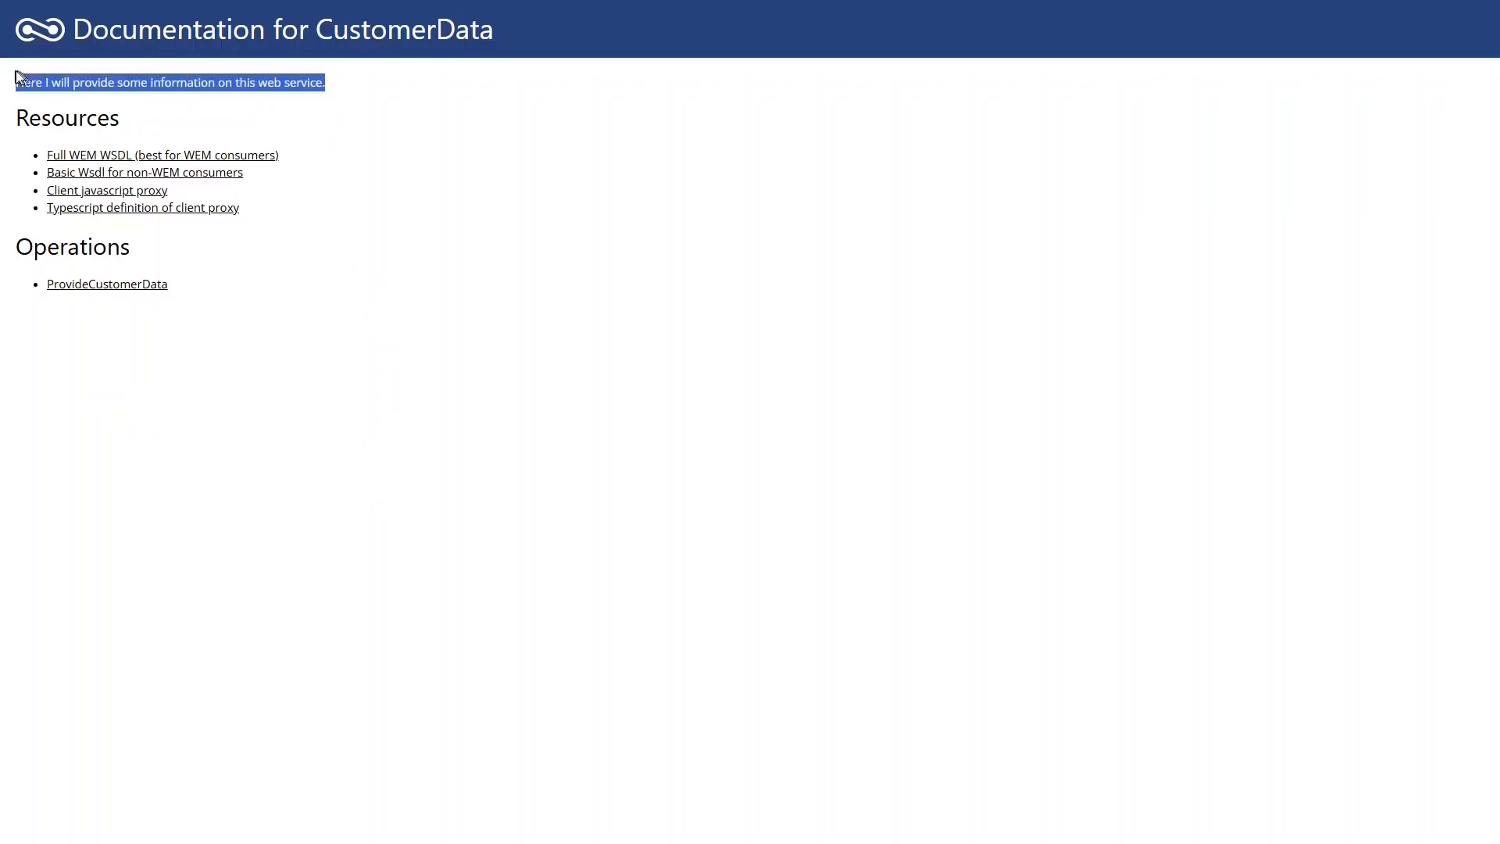
{"action": "left_click", "coordinate": [267, 355]}
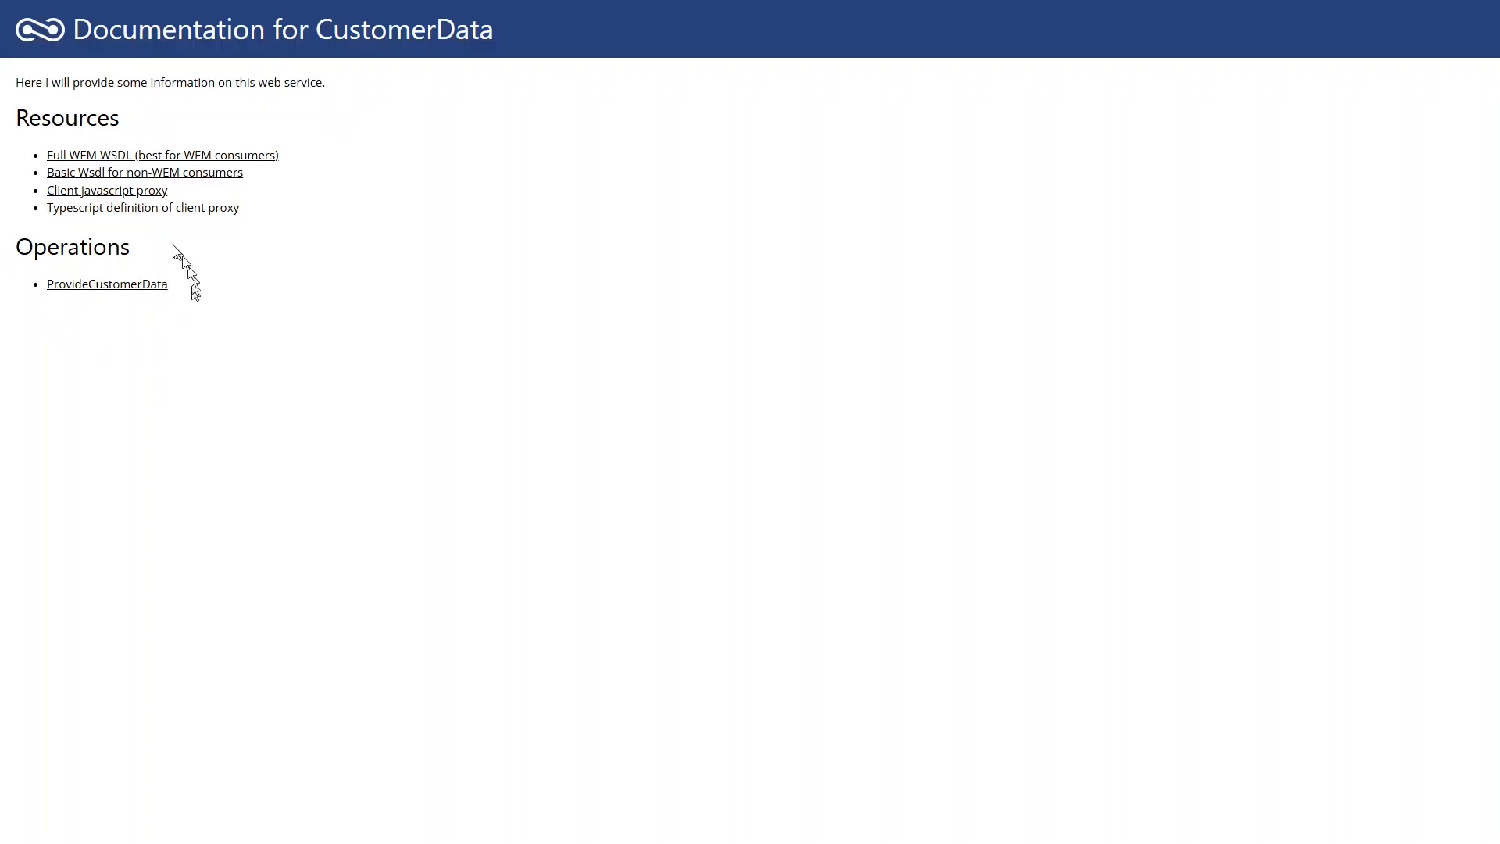
{"action": "left_click", "coordinate": [123, 293]}
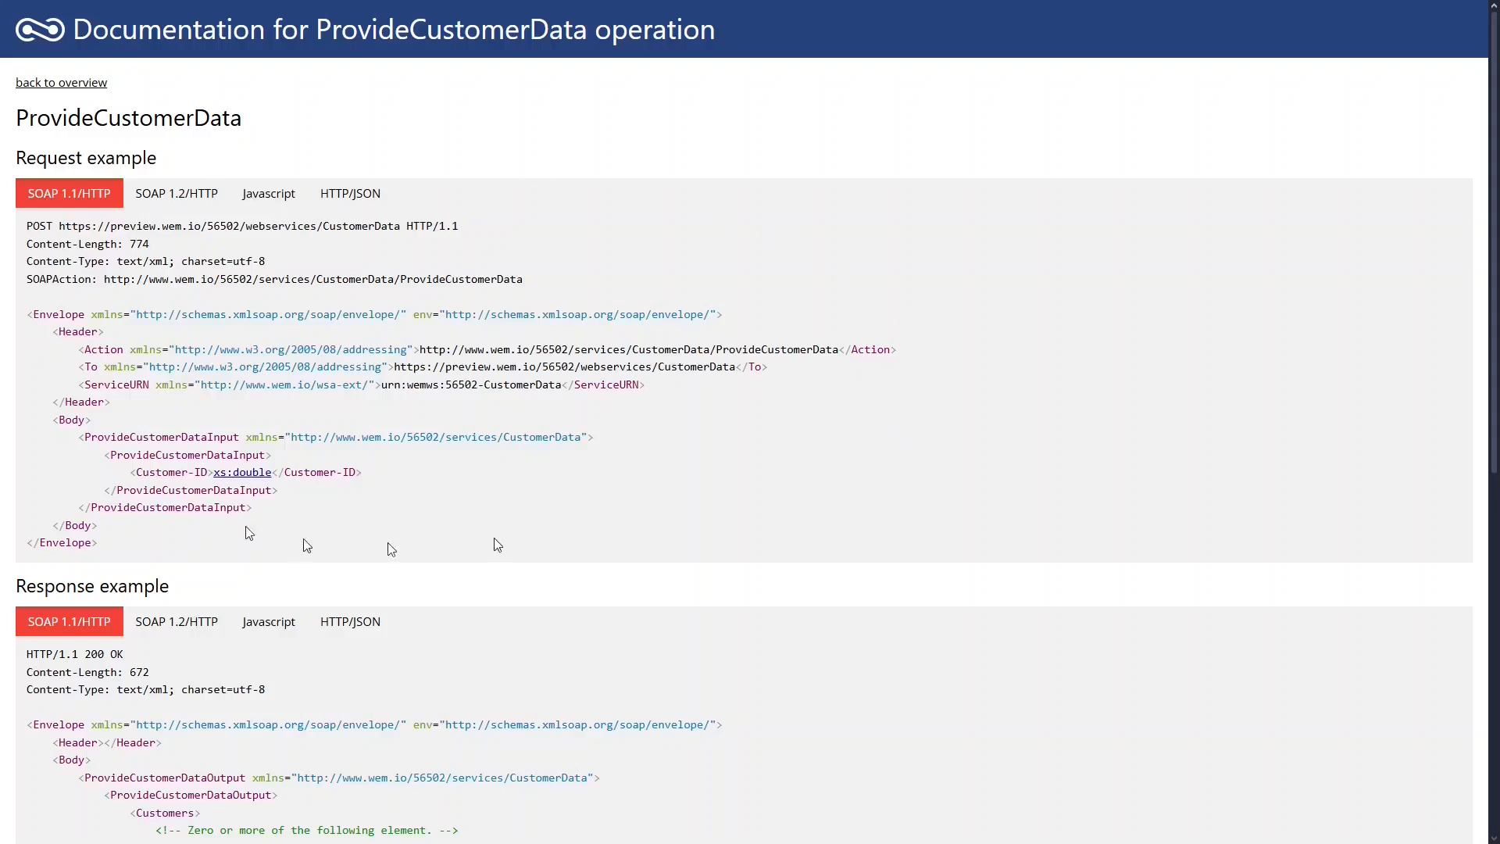
{"action": "scroll", "coordinate": [781, 430], "scroll_direction": "down", "scroll_amount": 6}
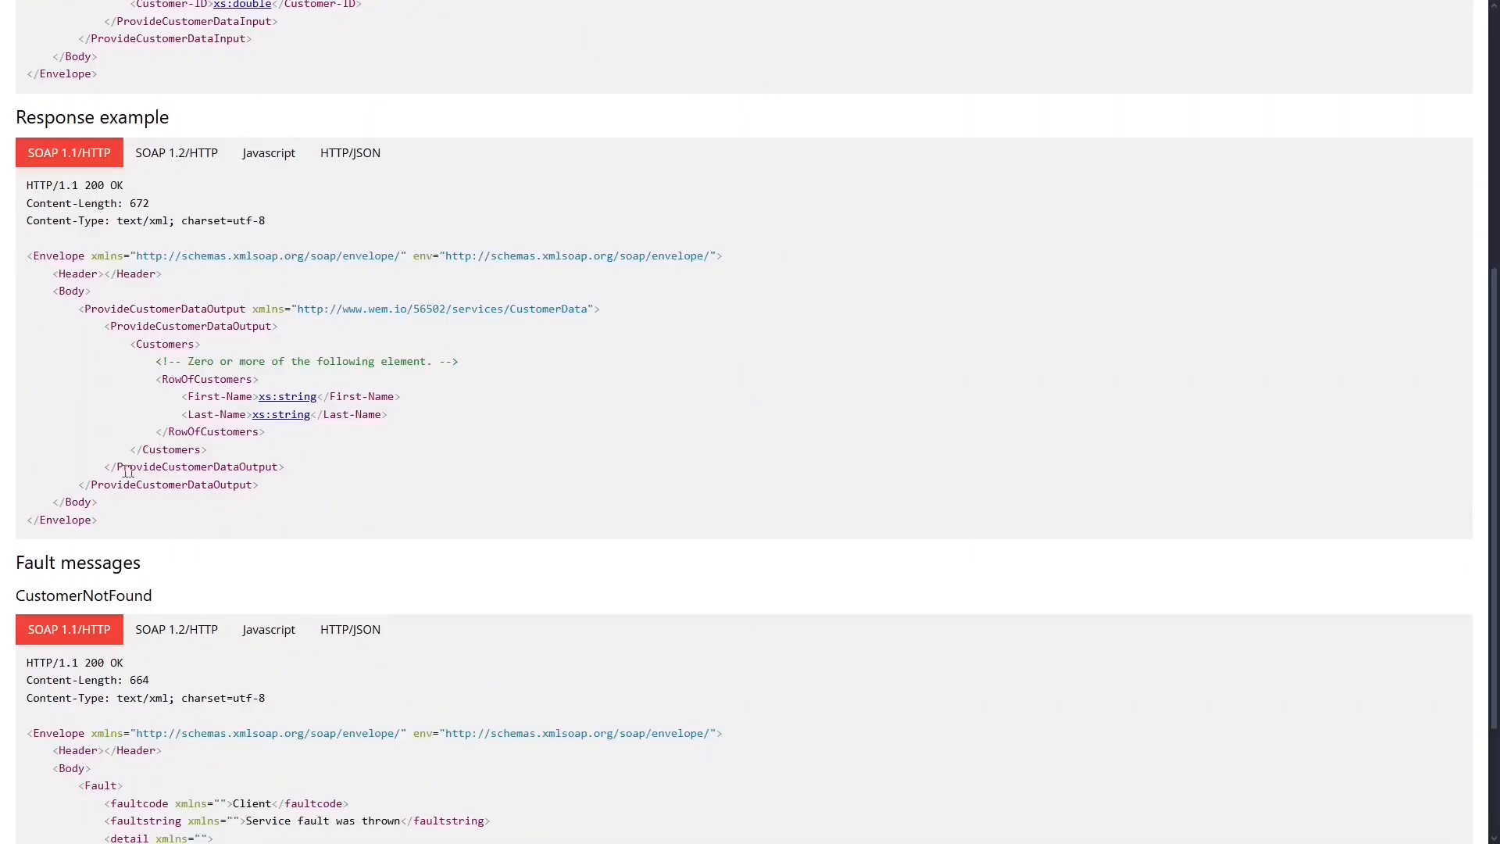
{"action": "scroll", "coordinate": [679, 441], "scroll_direction": "down", "scroll_amount": 2}
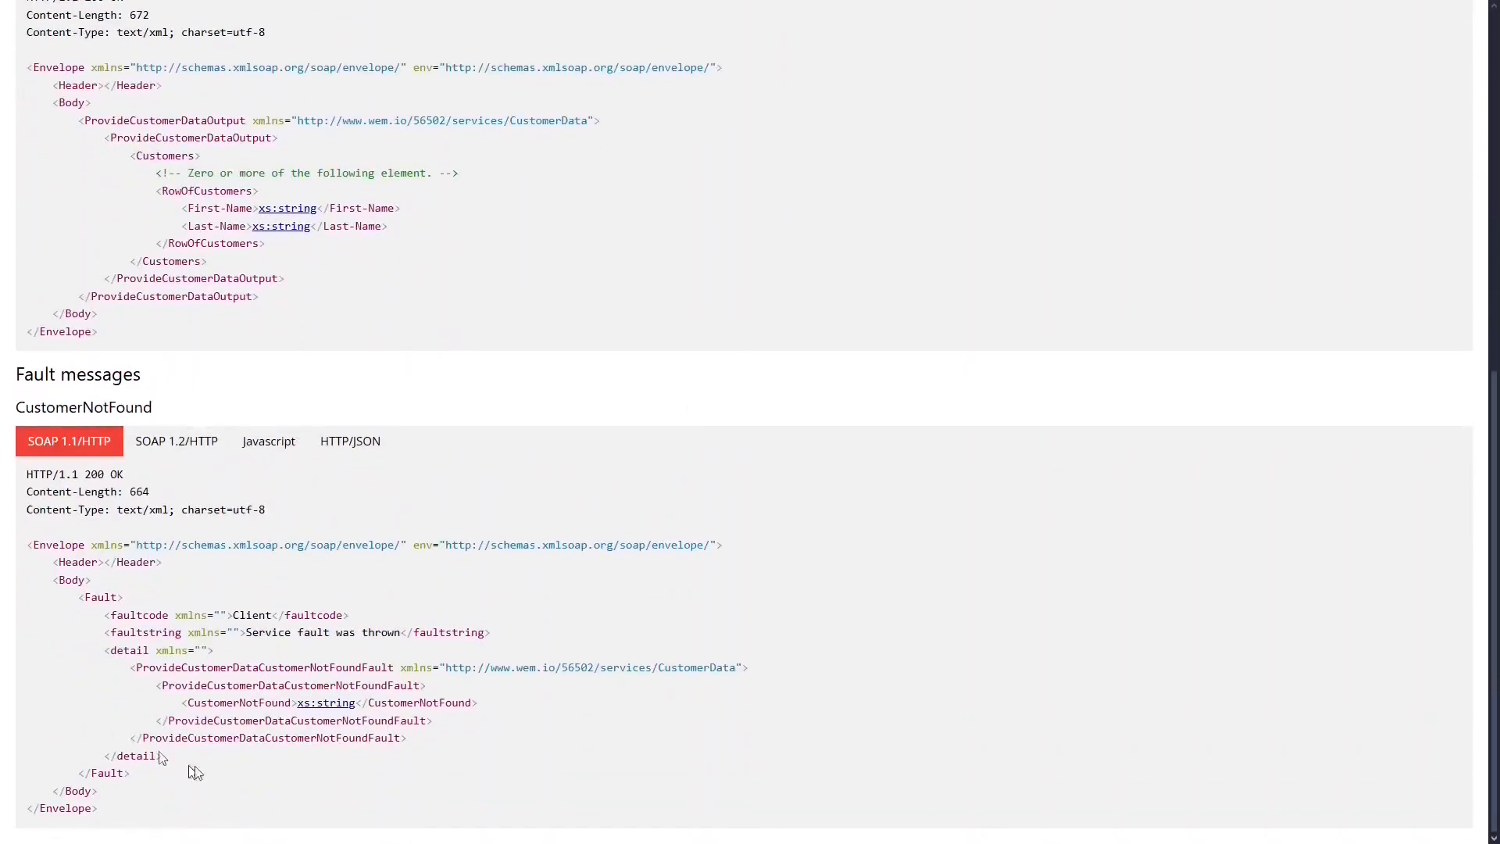
{"action": "scroll", "coordinate": [566, 617], "scroll_direction": "up", "scroll_amount": 8}
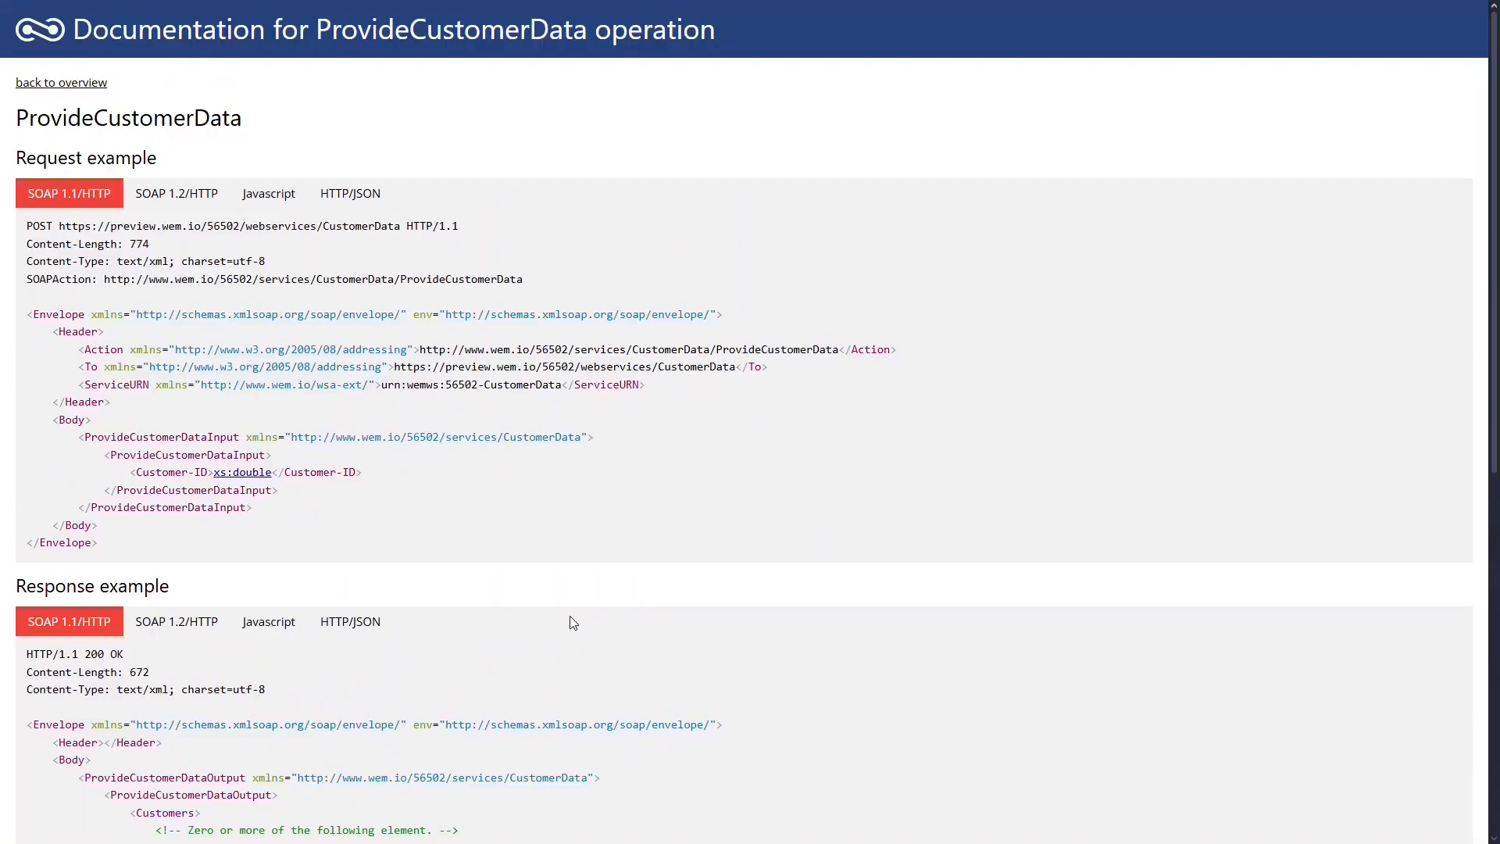
Step: Examine the HTTP/JSON versions of the request, response and CustomerNotFound fault examples, including the request URL
{"action": "left_click", "coordinate": [357, 195]}
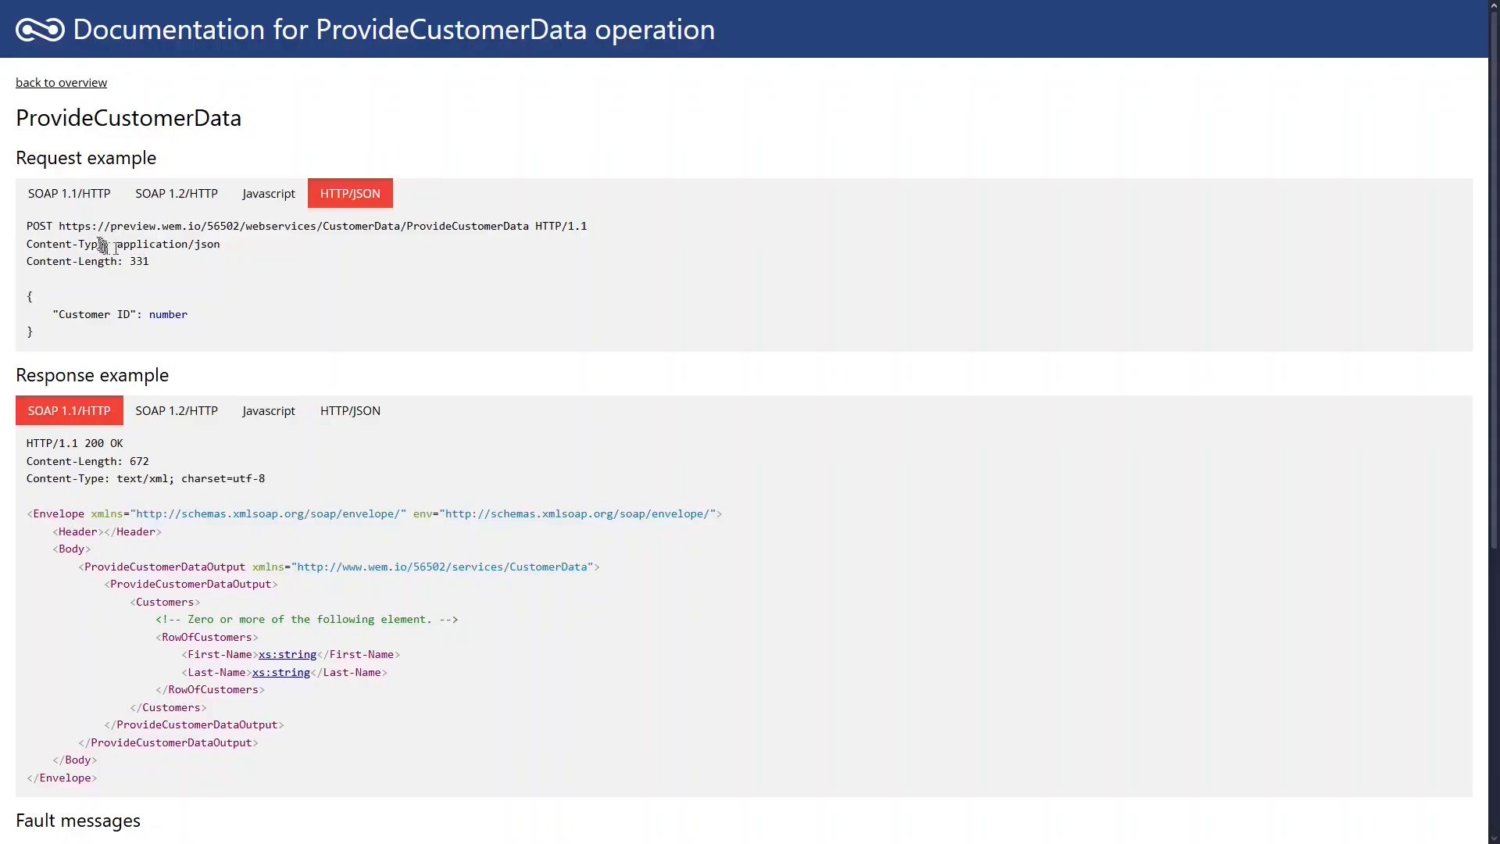
{"action": "left_click_drag", "start_coordinate": [61, 227], "coordinate": [531, 230]}
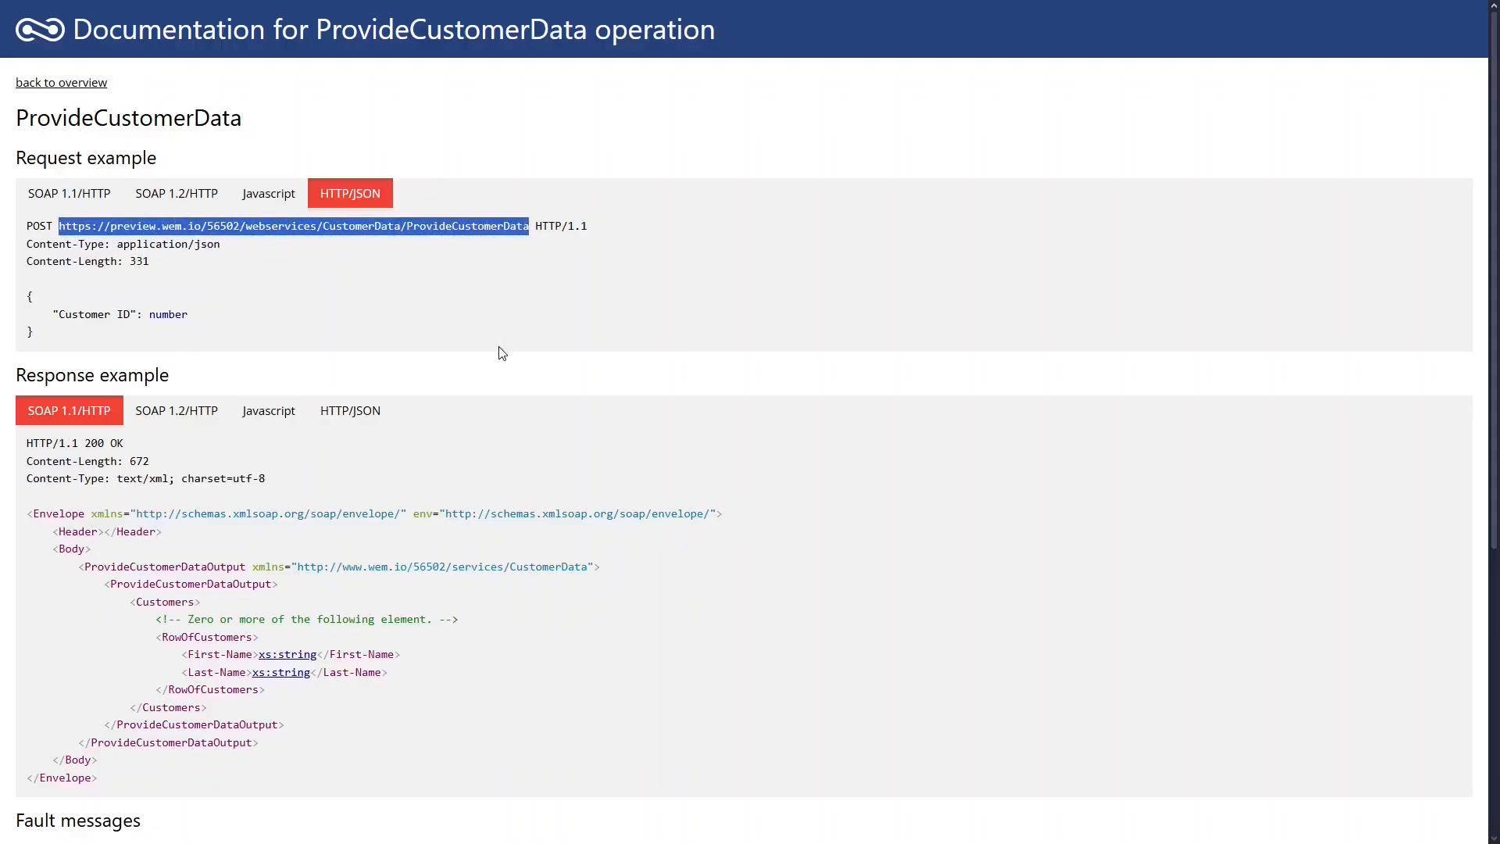
{"action": "left_click", "coordinate": [352, 412]}
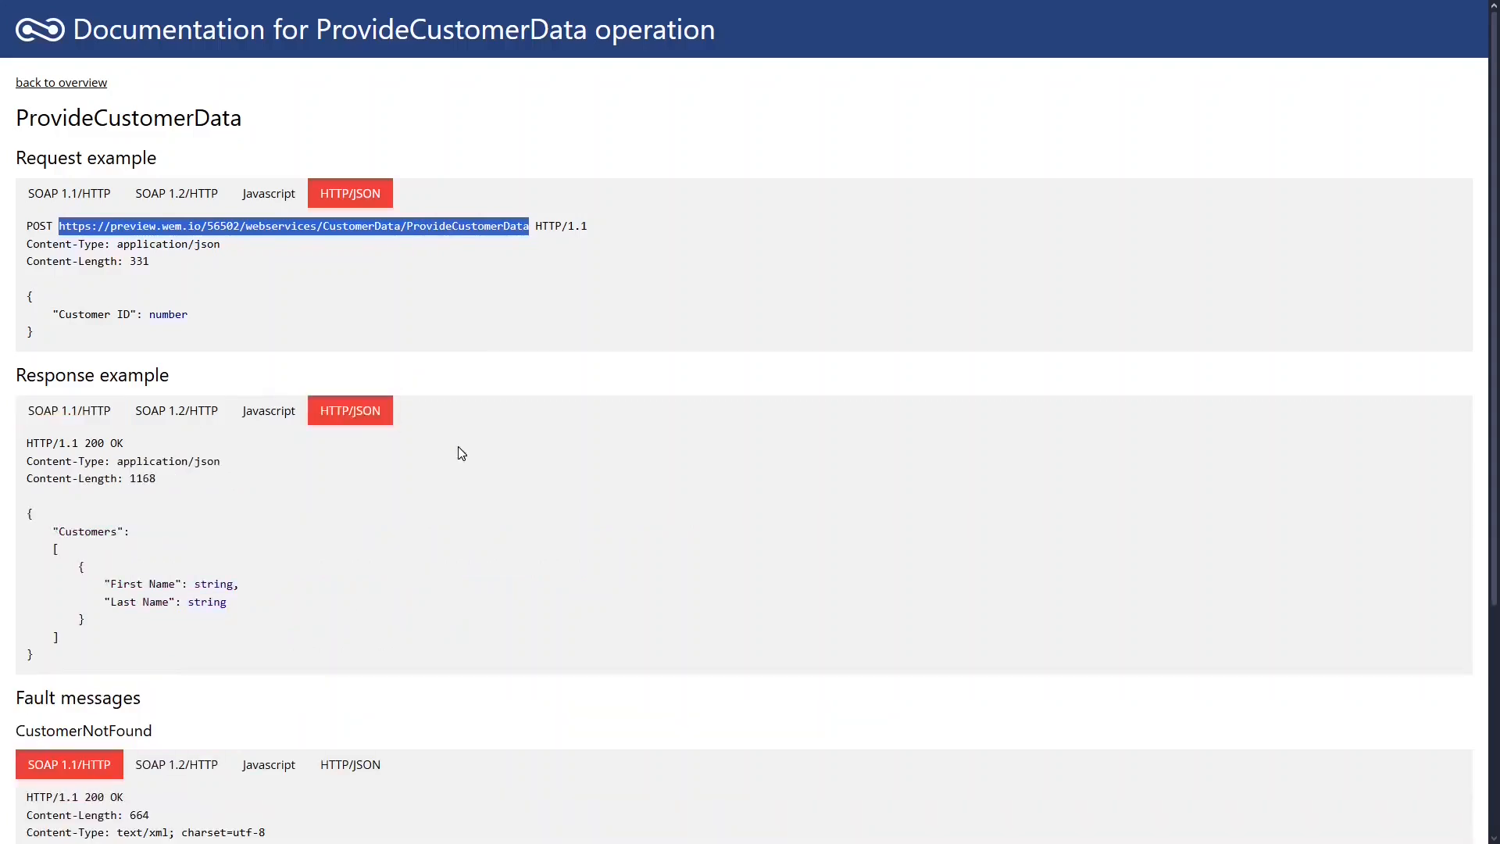
{"action": "scroll", "coordinate": [461, 453], "scroll_direction": "down", "scroll_amount": 2}
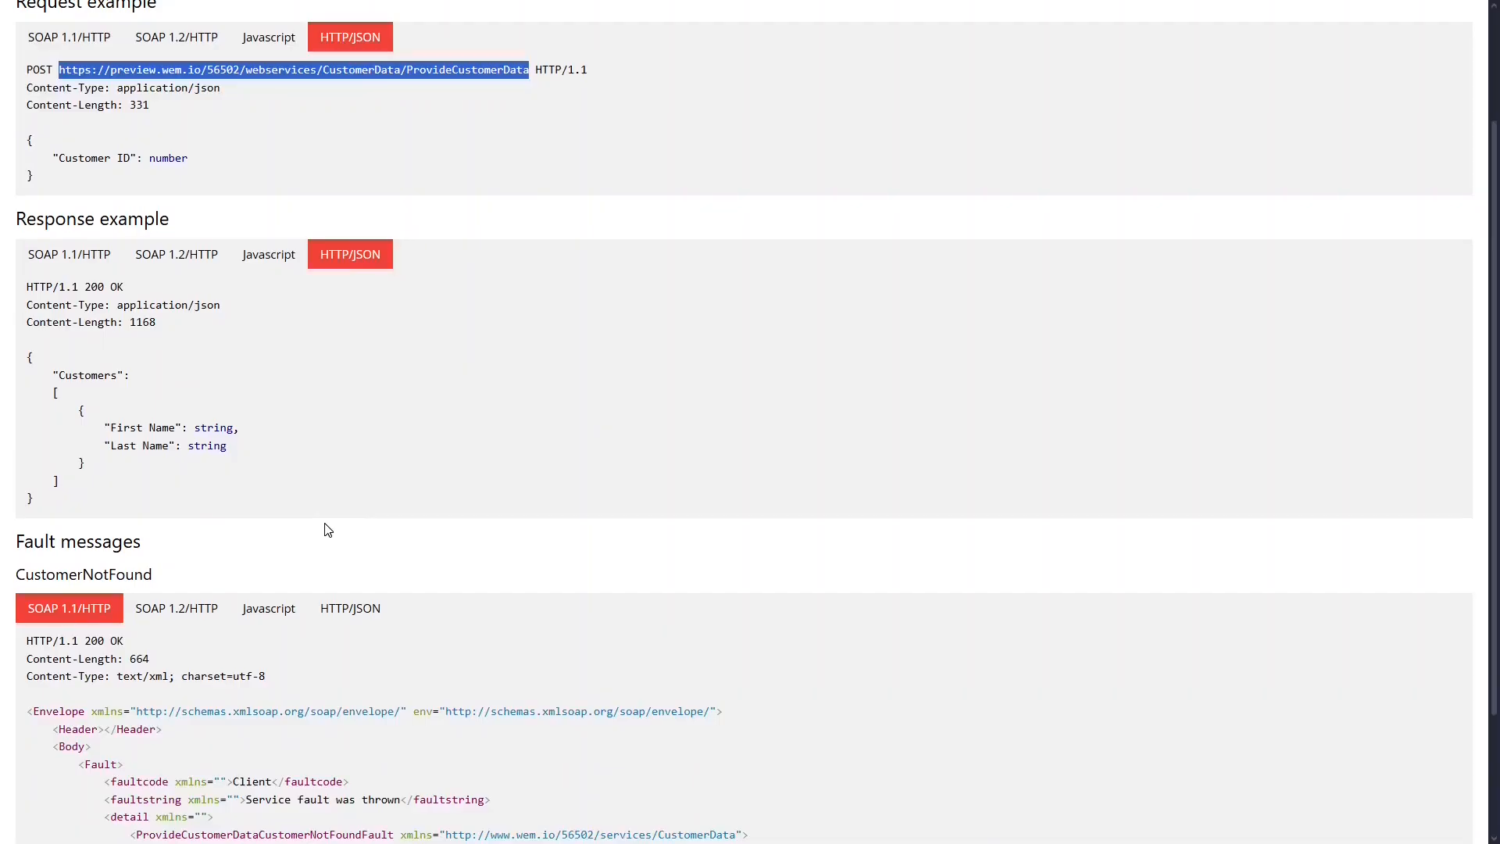
{"action": "scroll", "coordinate": [405, 478], "scroll_direction": "down", "scroll_amount": 2}
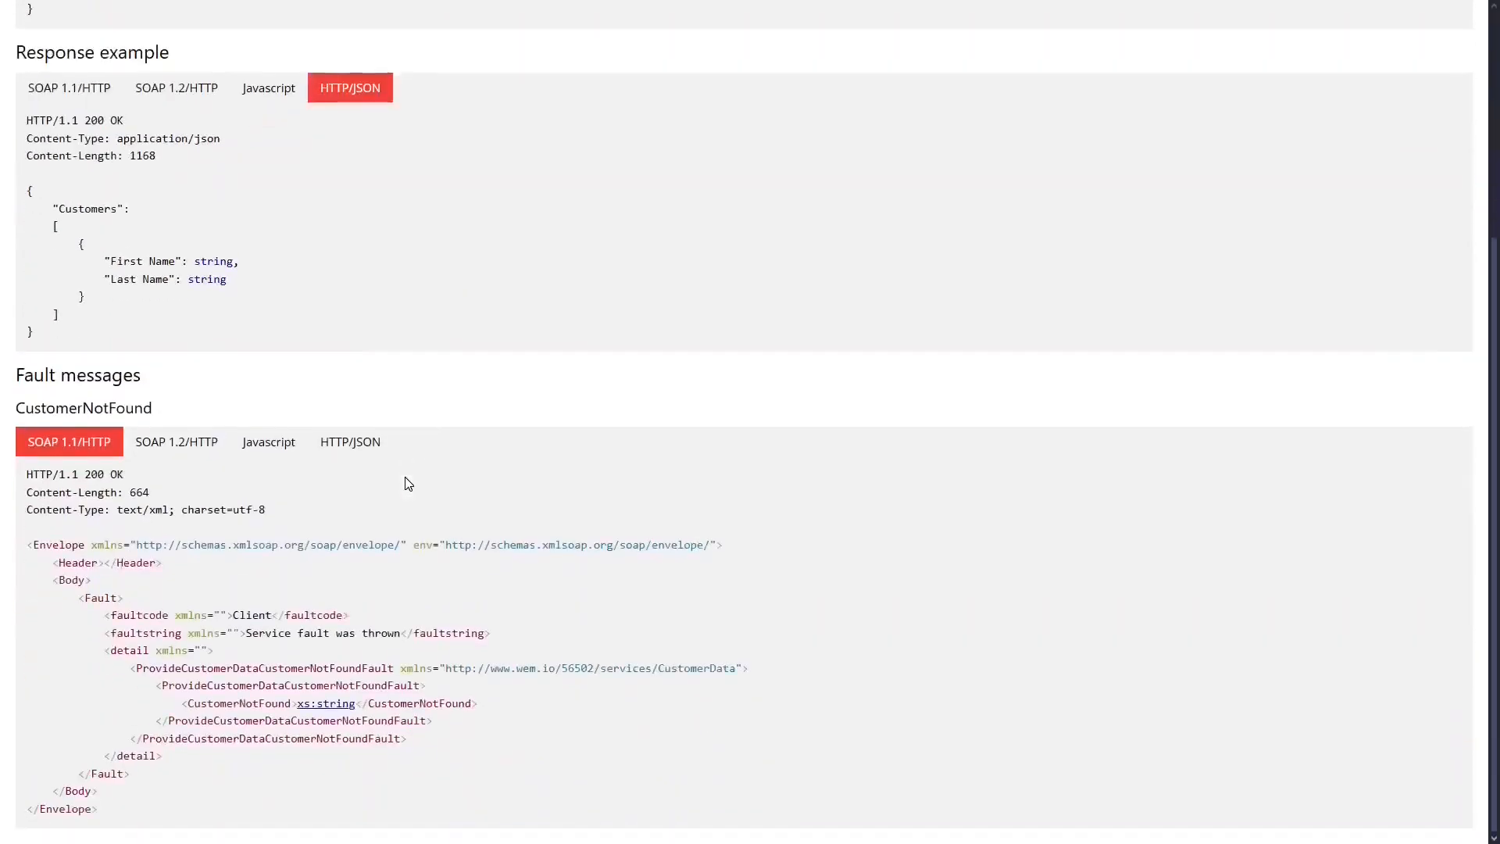
{"action": "left_click", "coordinate": [375, 450]}
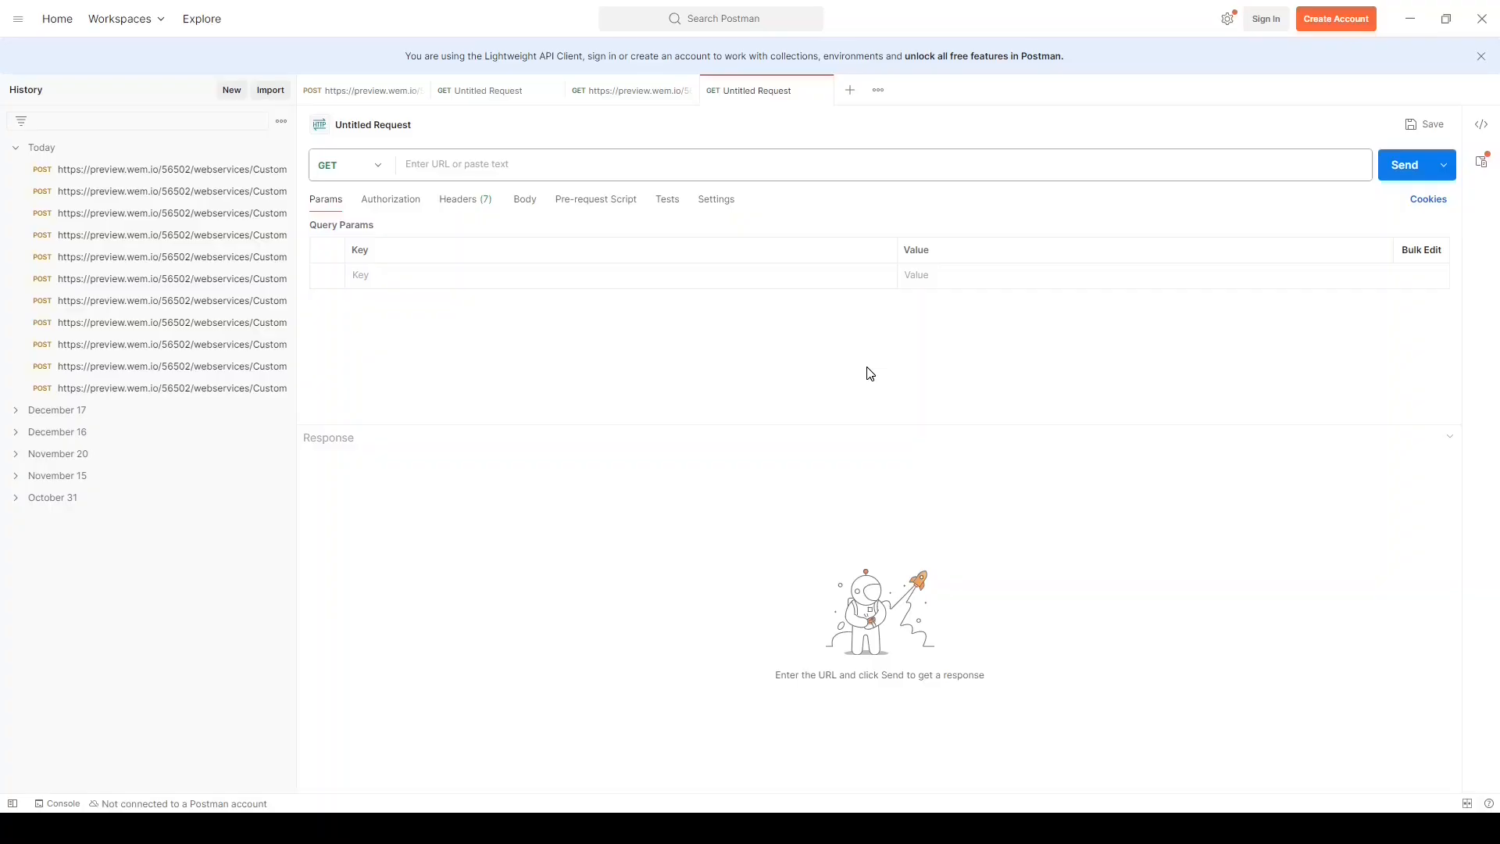
{"action": "left_click", "coordinate": [575, 166]}
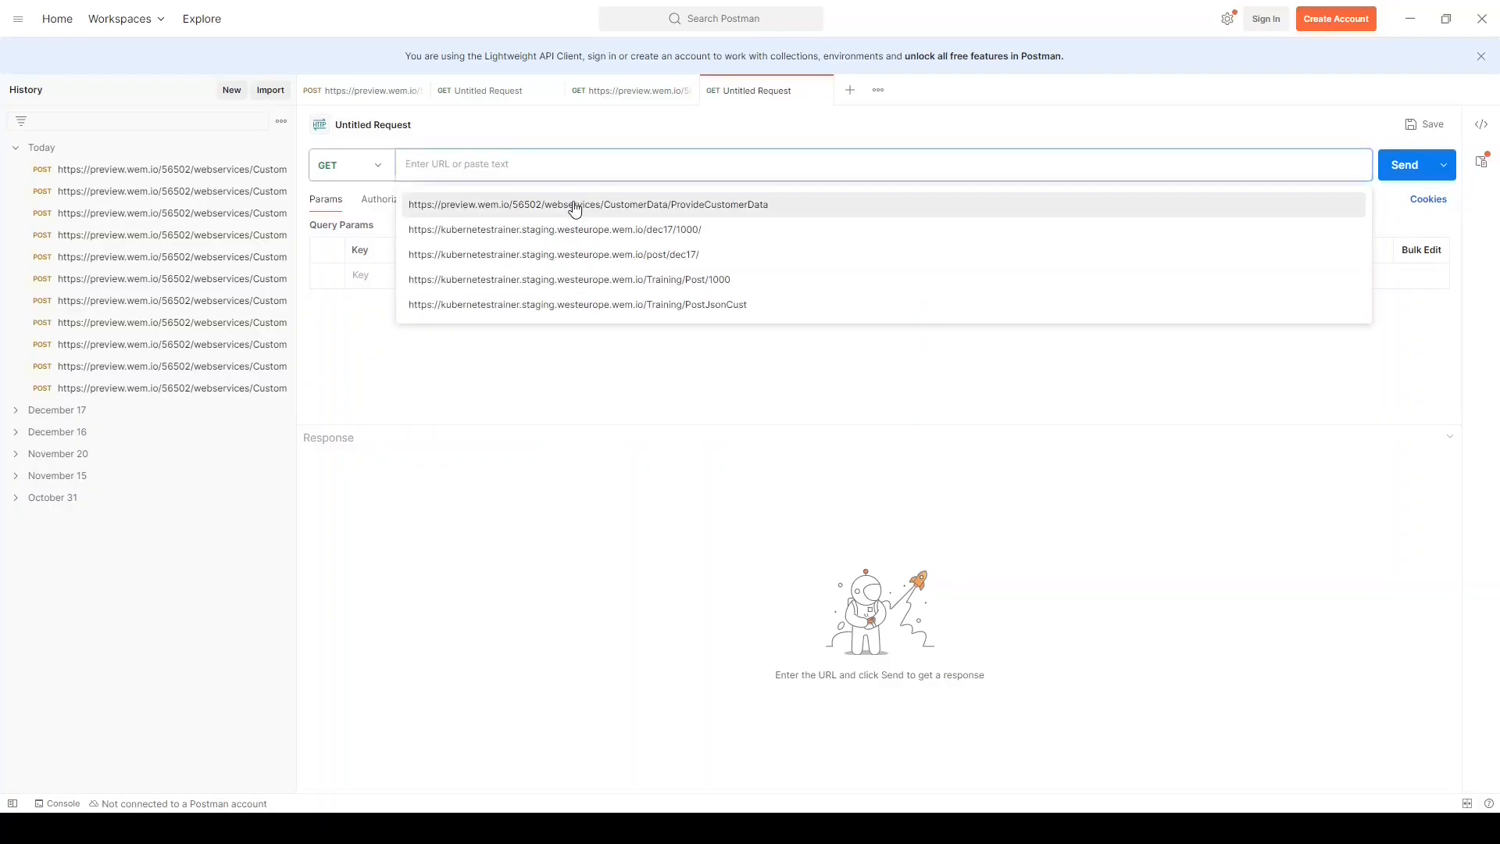
{"action": "left_click", "coordinate": [575, 203]}
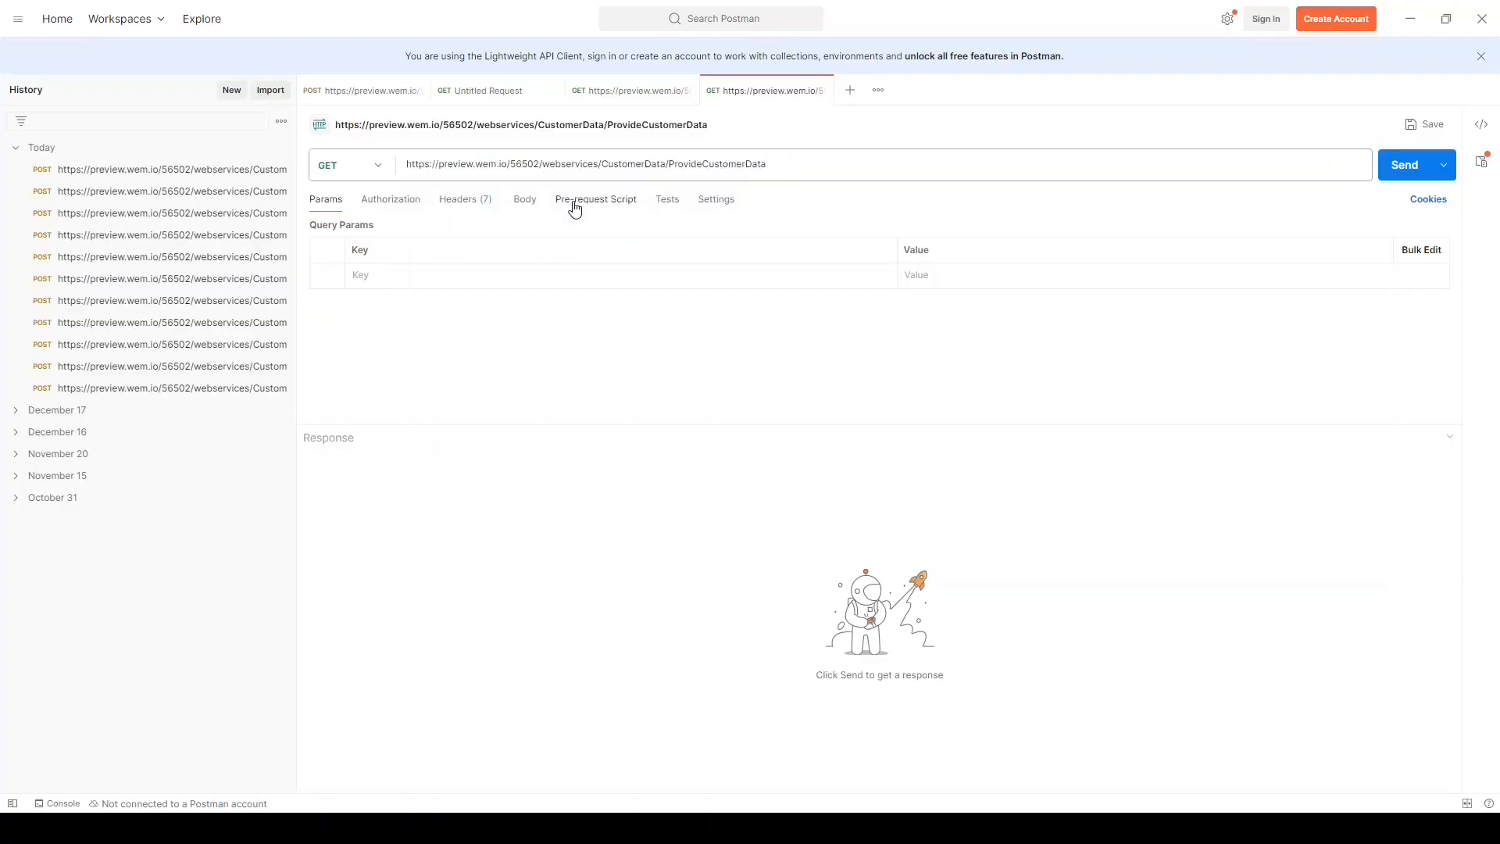
{"action": "left_click", "coordinate": [377, 165]}
{"action": "left_click", "coordinate": [369, 232]}
Step: Set the request's authorization type to Basic Auth and check the Content-Type entry in its headers
{"action": "left_click", "coordinate": [399, 202]}
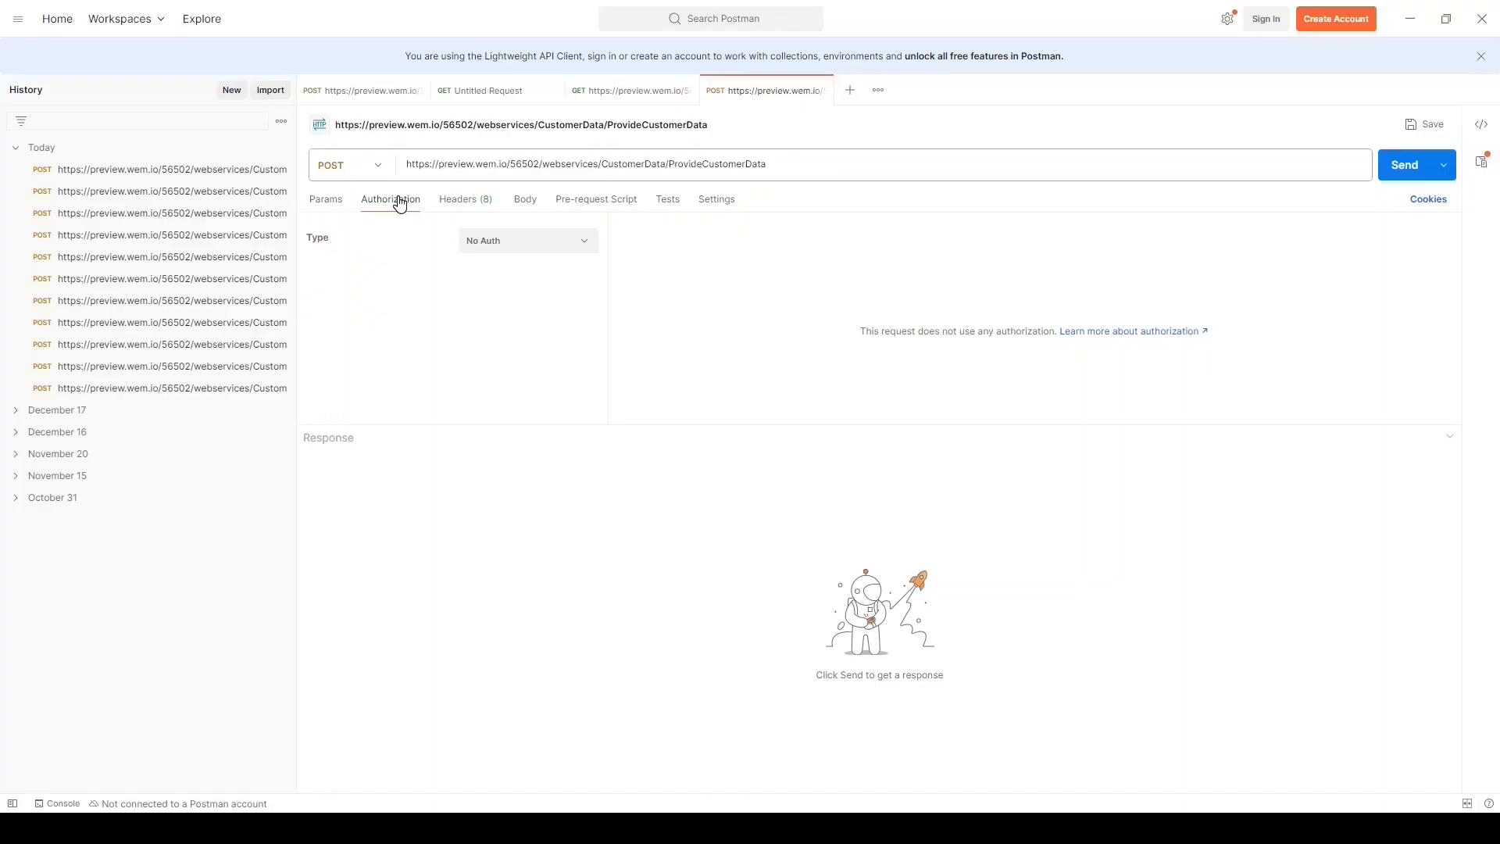
{"action": "left_click", "coordinate": [495, 241]}
{"action": "left_click", "coordinate": [504, 372]}
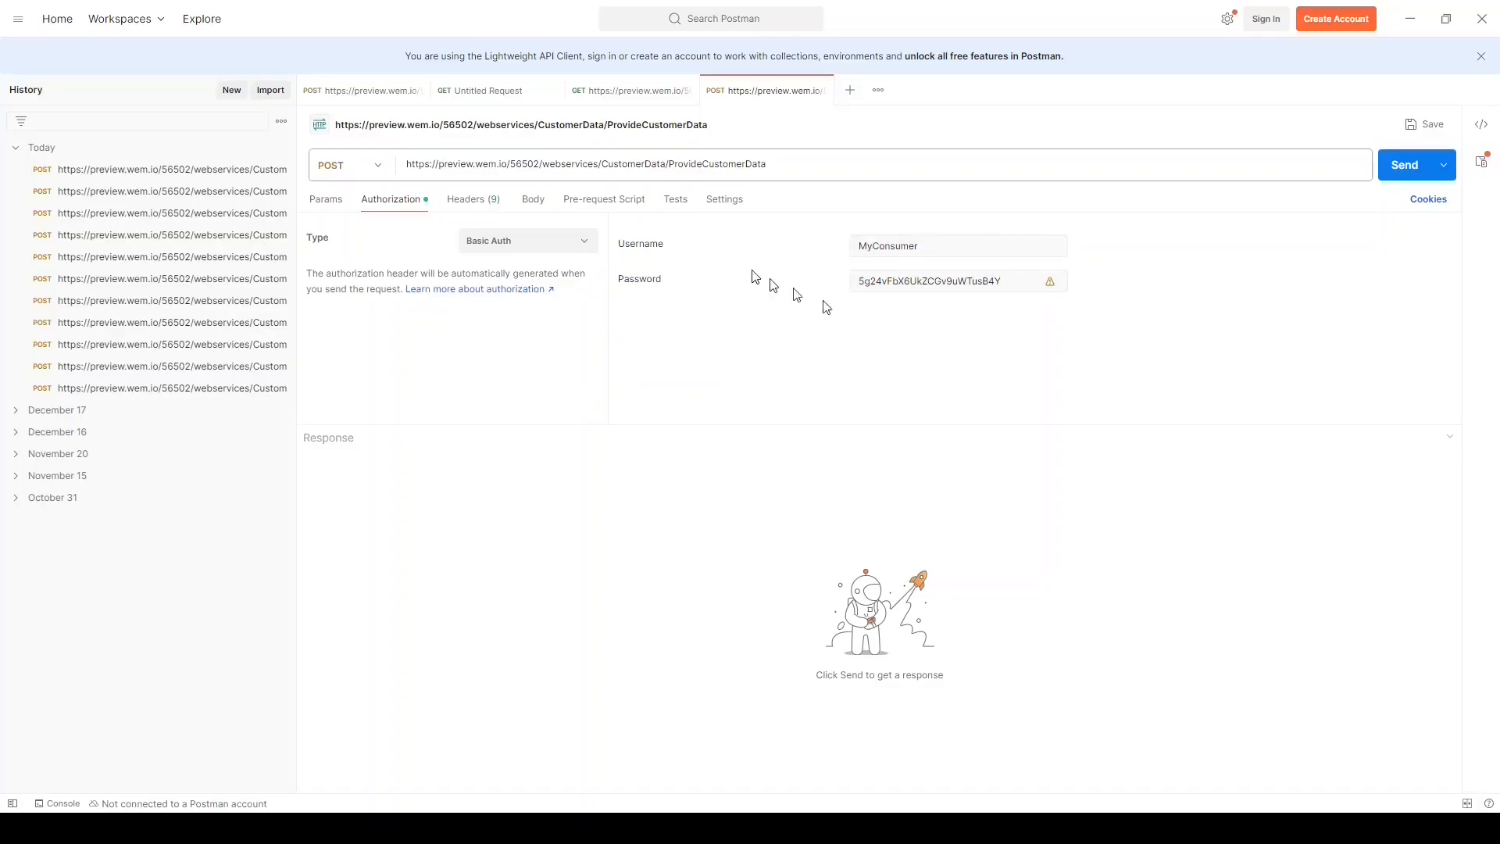
{"action": "left_click", "coordinate": [467, 202]}
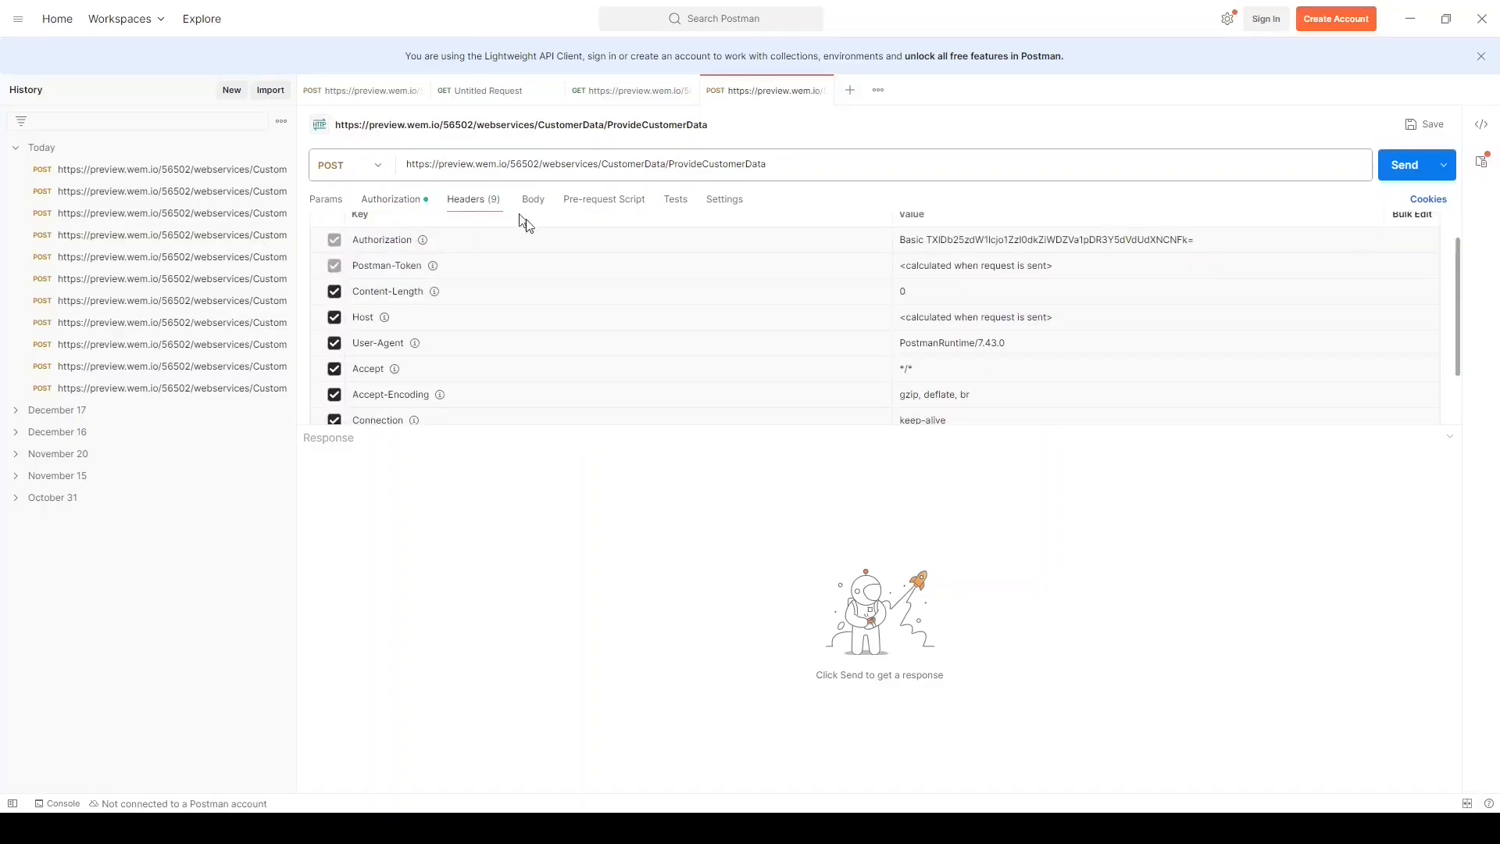
{"action": "scroll", "coordinate": [522, 391], "scroll_direction": "down", "scroll_amount": 2}
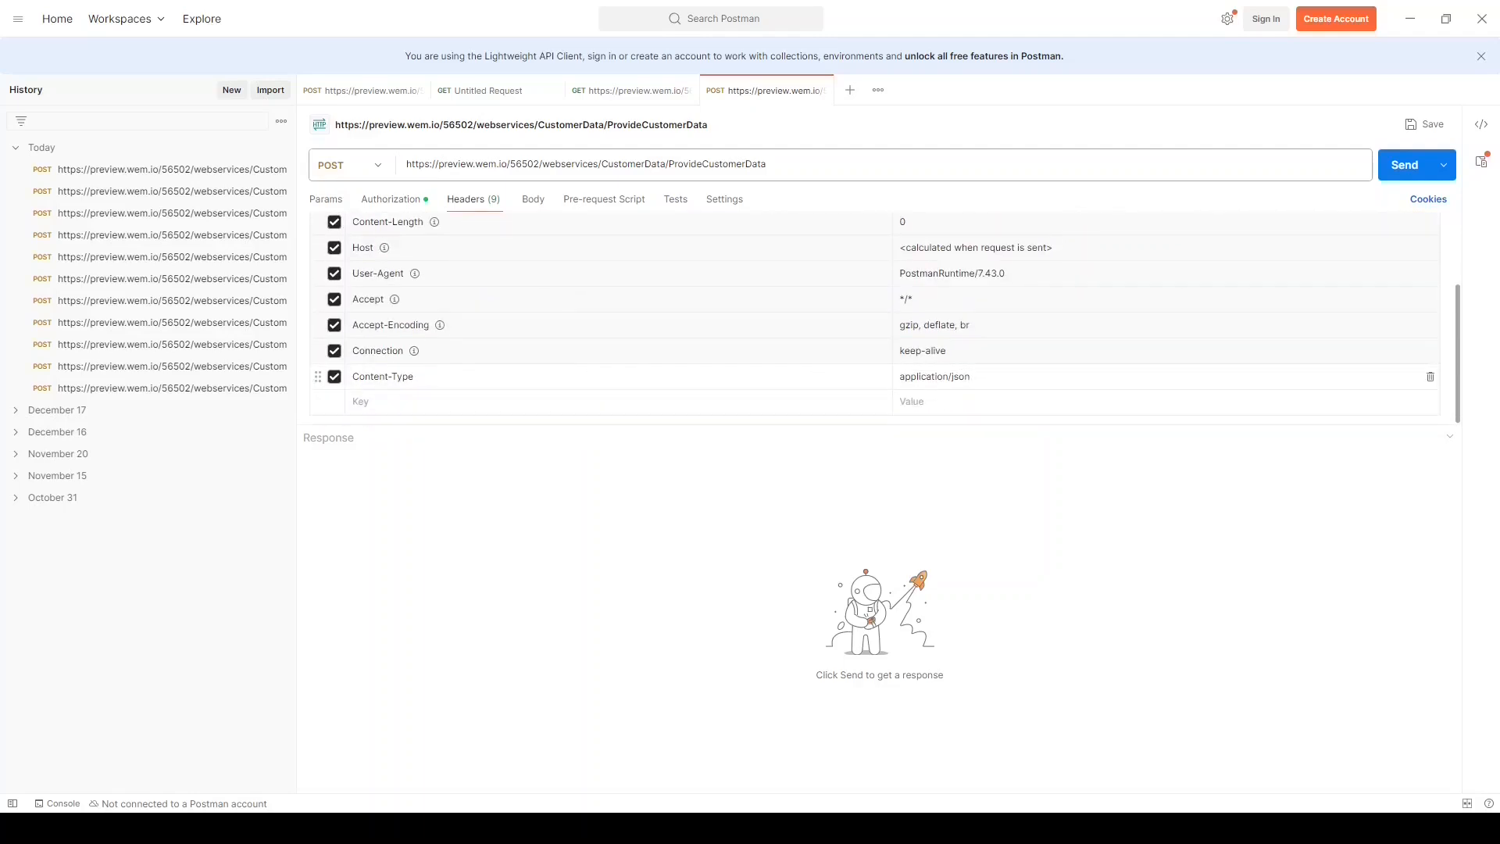
Step: Add a raw JSON body containing "Customer ID" with an existing customer's ID as its value, and send the request
{"action": "left_click", "coordinate": [533, 201]}
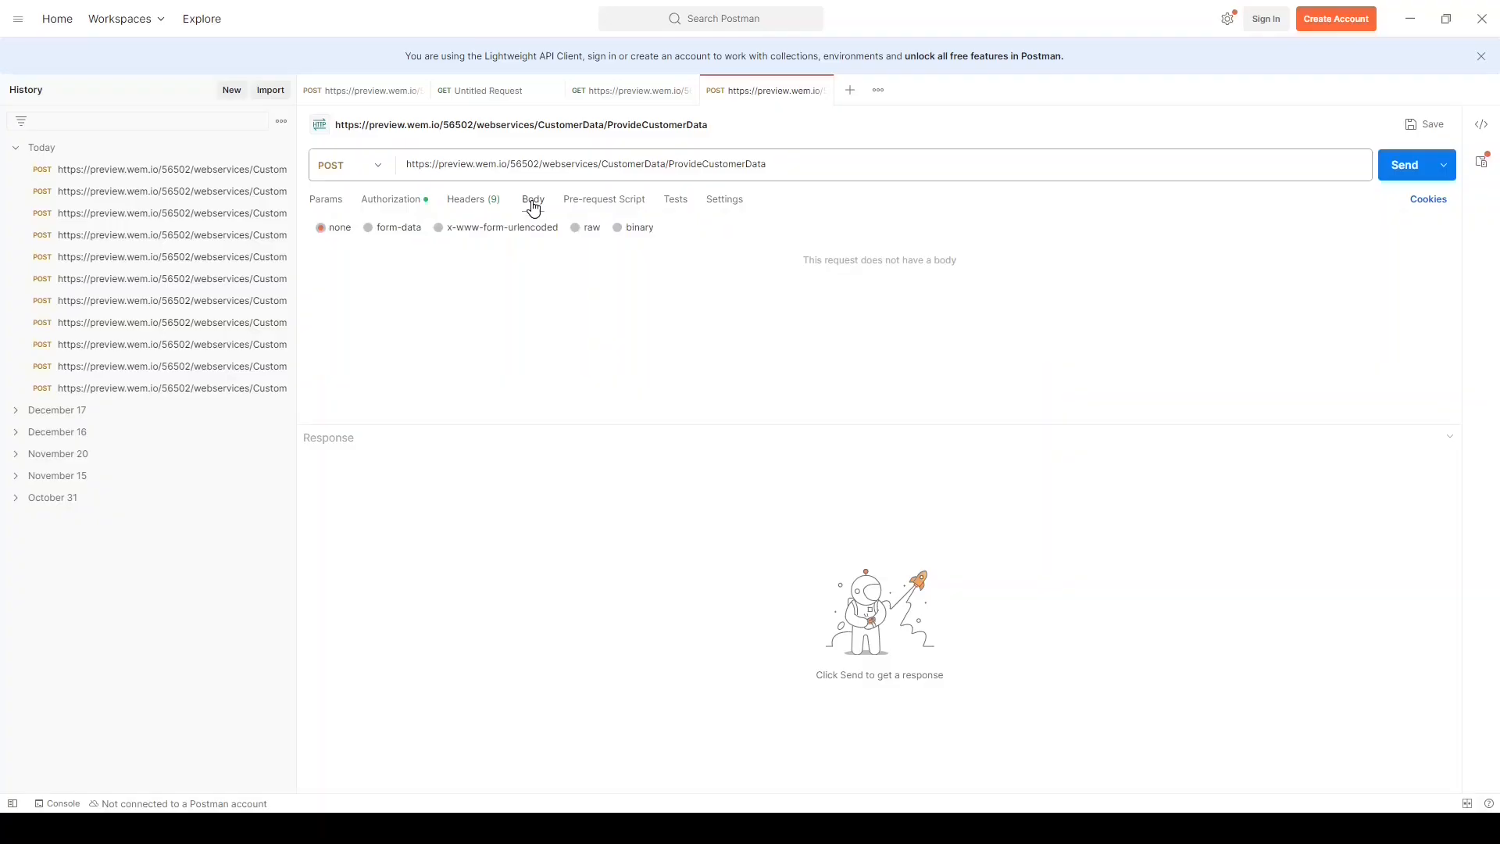
{"action": "left_click", "coordinate": [575, 228]}
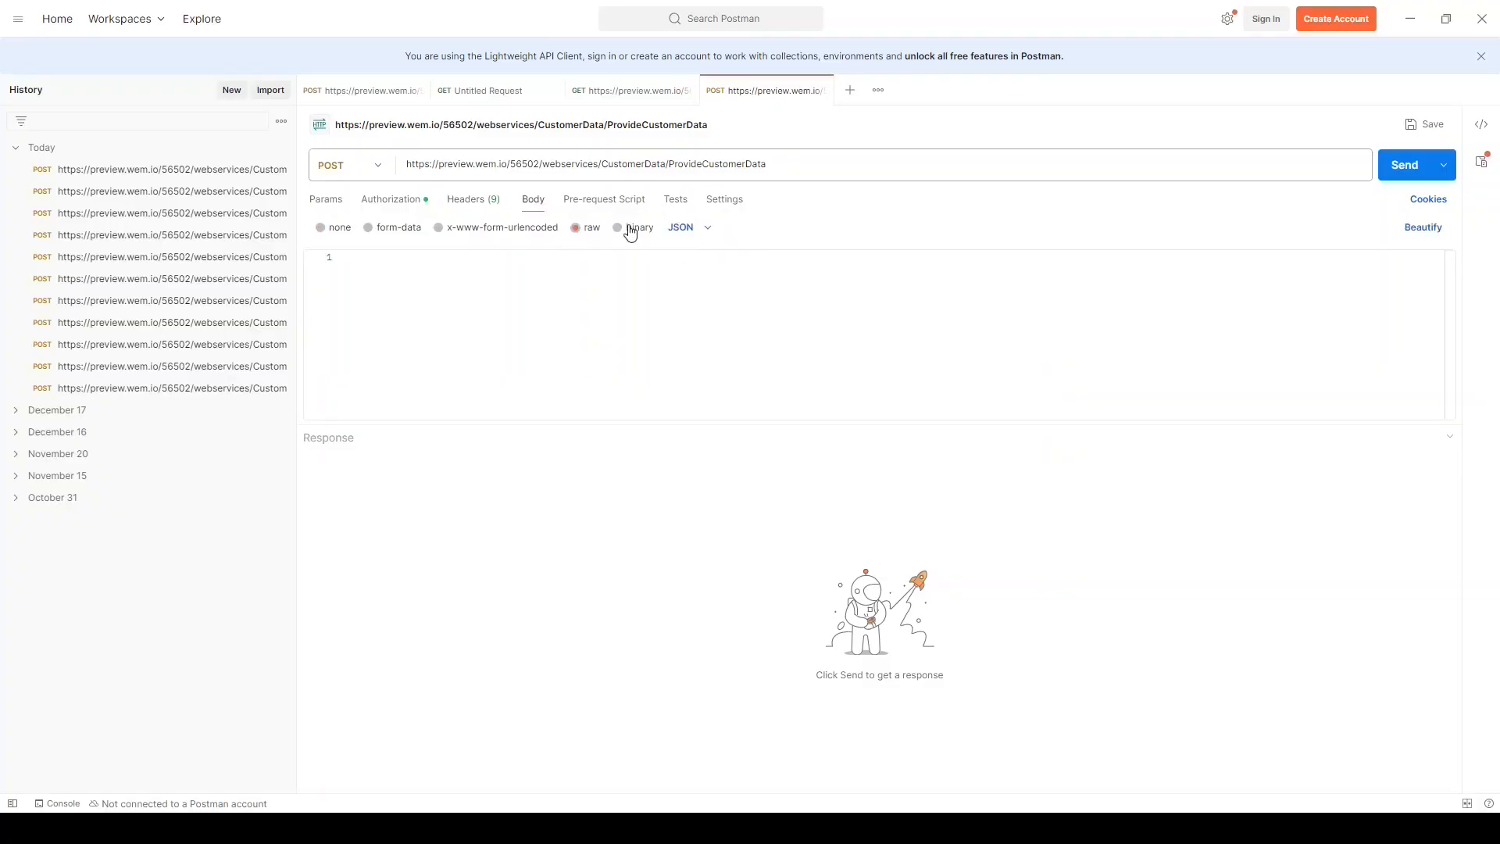
{"action": "left_click", "coordinate": [429, 288]}
{"action": "type", "text": "{     \"Customer ID\": number }"}
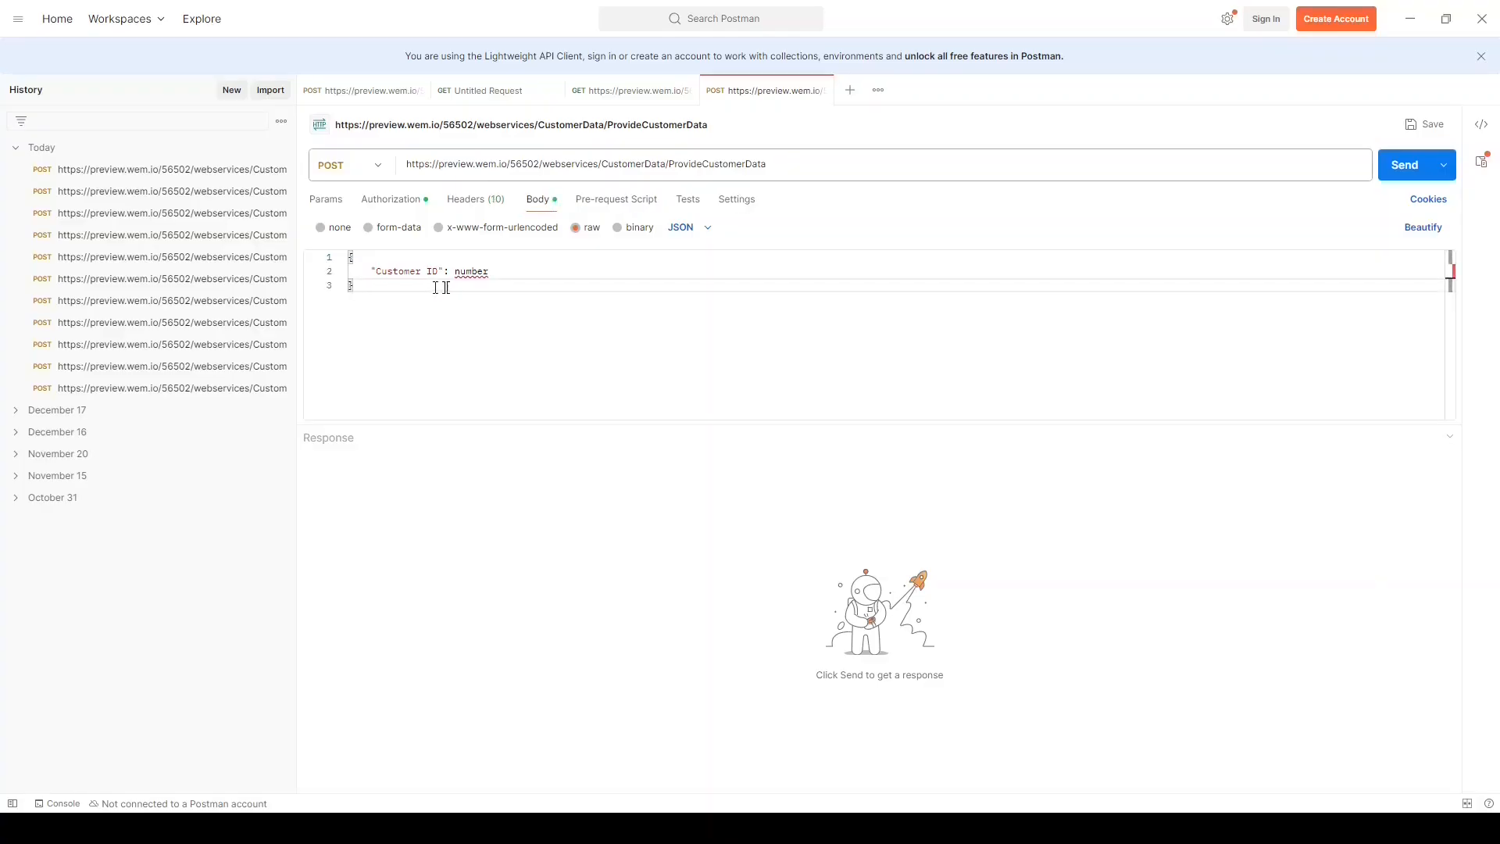
{"action": "double_click", "coordinate": [473, 271]}
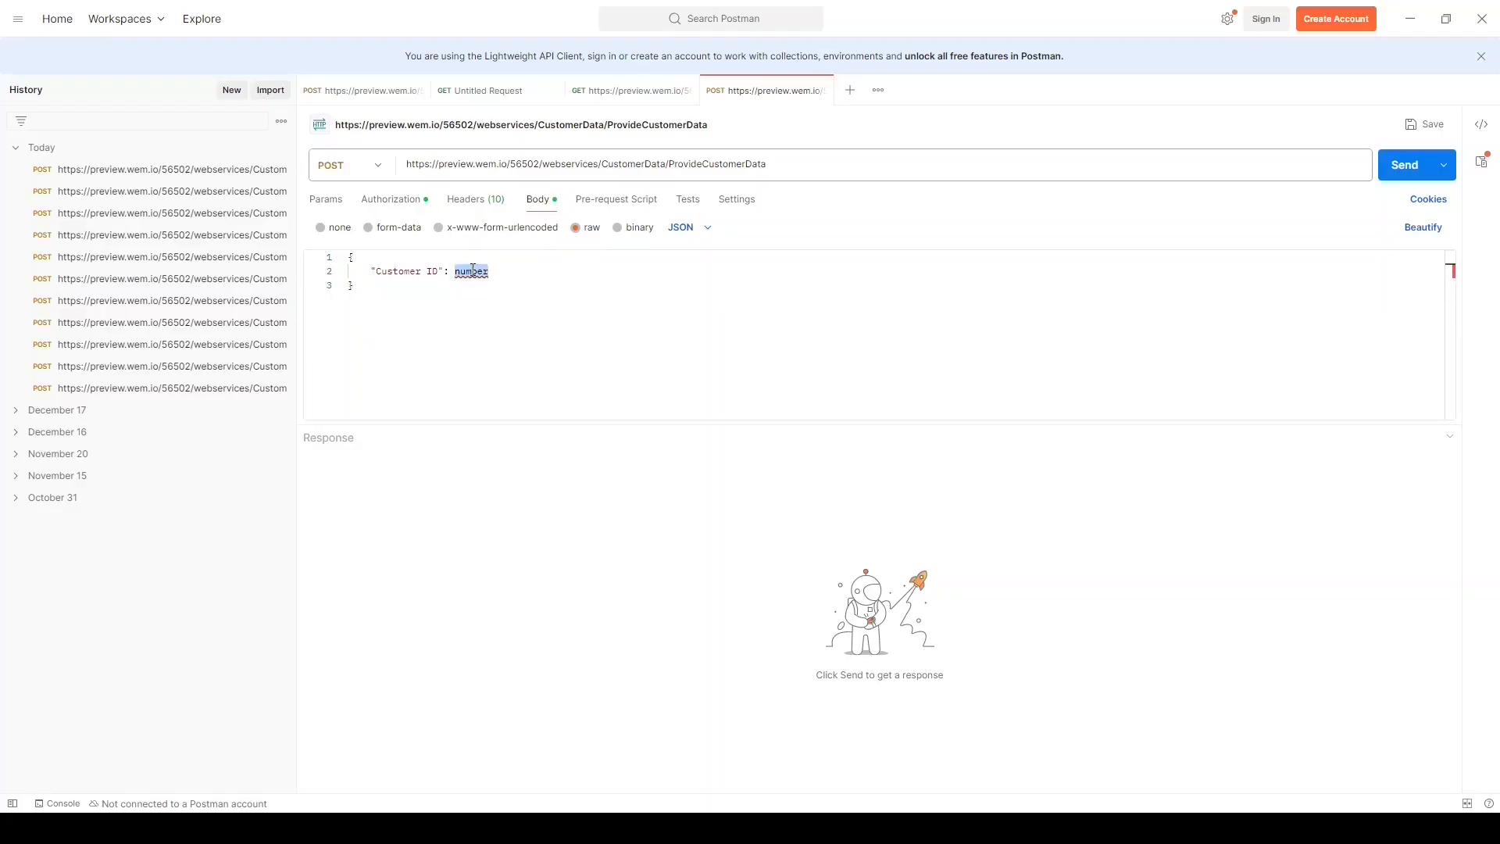
{"action": "type", "text": "1"}
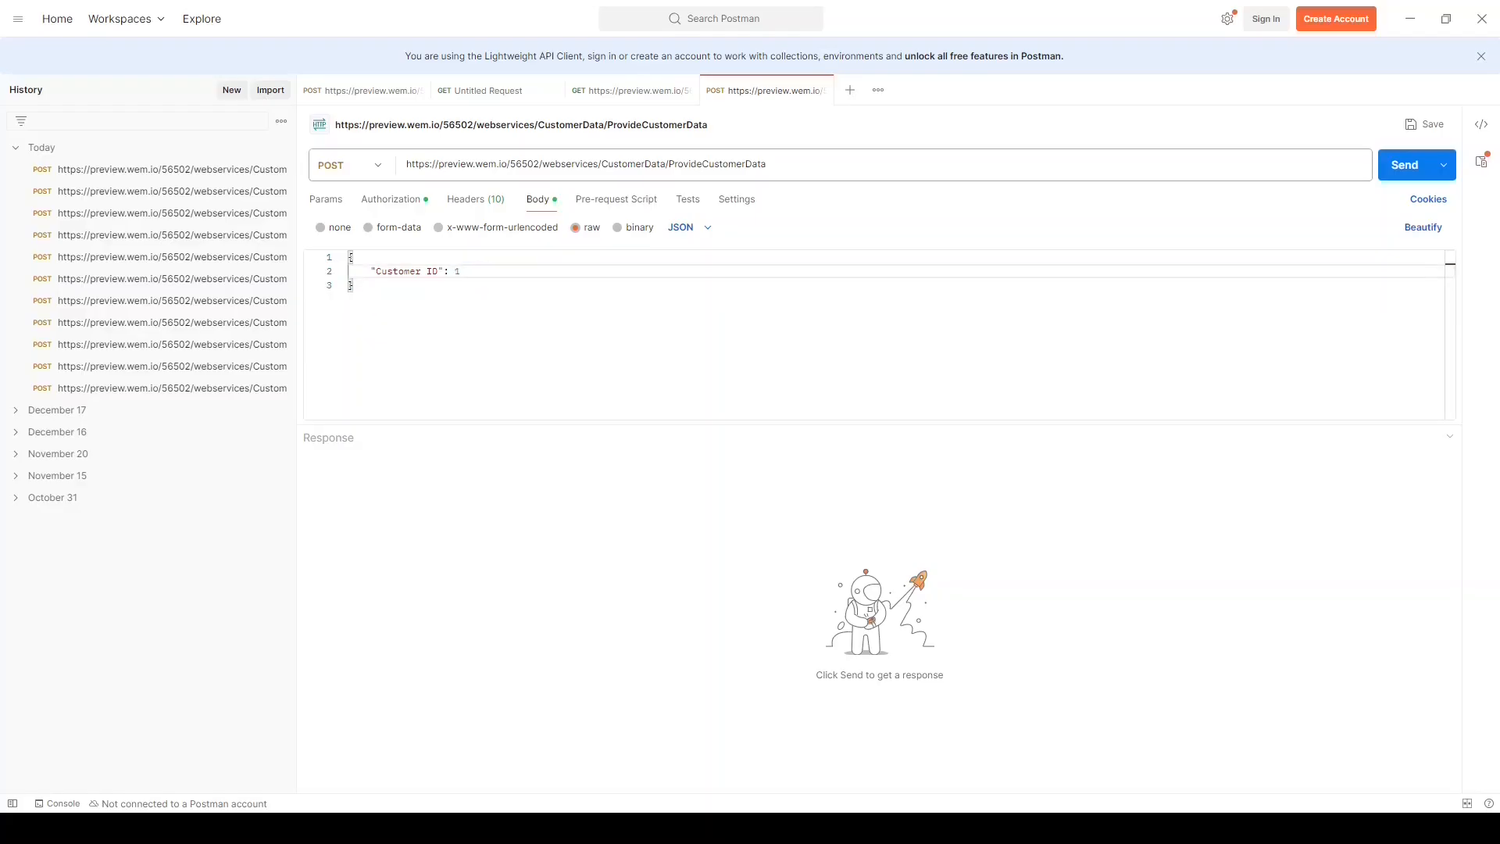
{"action": "left_click", "coordinate": [1396, 170]}
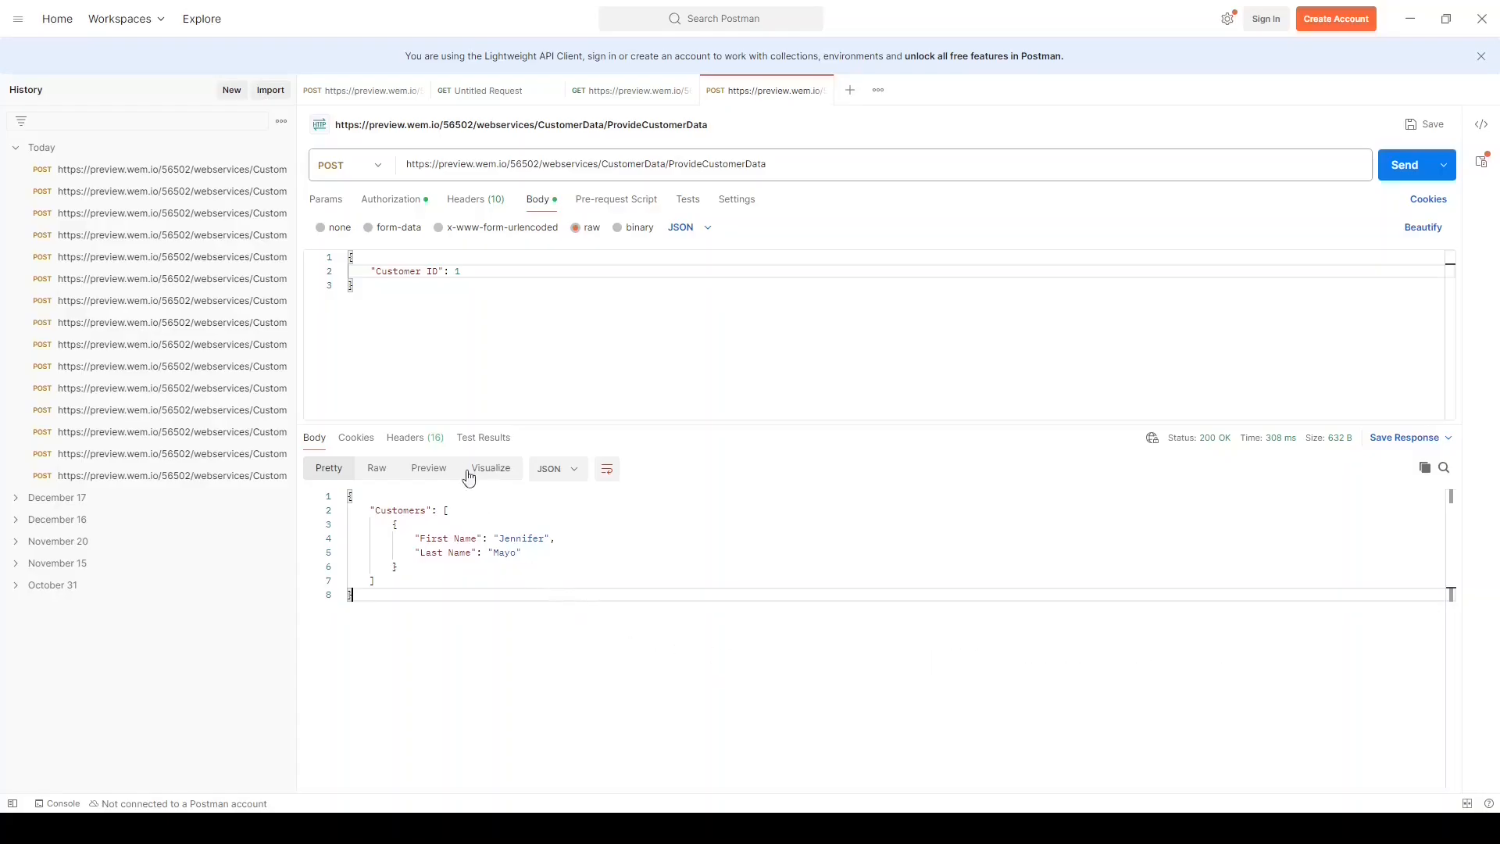
Step: Test the web service's security by switching the authorization type to No Auth and sending the request
{"action": "left_click", "coordinate": [398, 201]}
{"action": "left_click", "coordinate": [496, 243]}
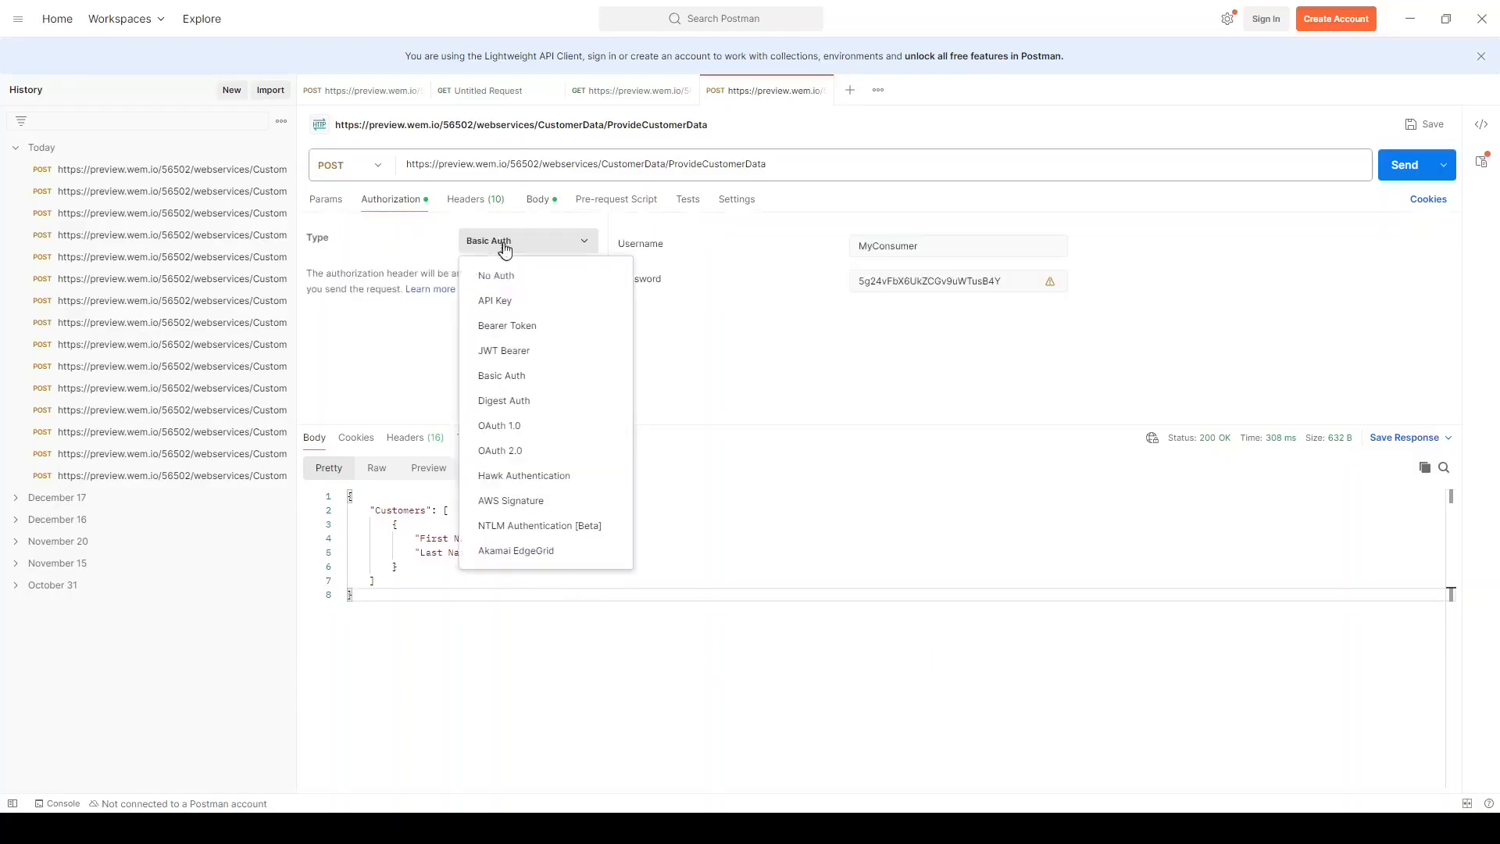
{"action": "left_click", "coordinate": [495, 276]}
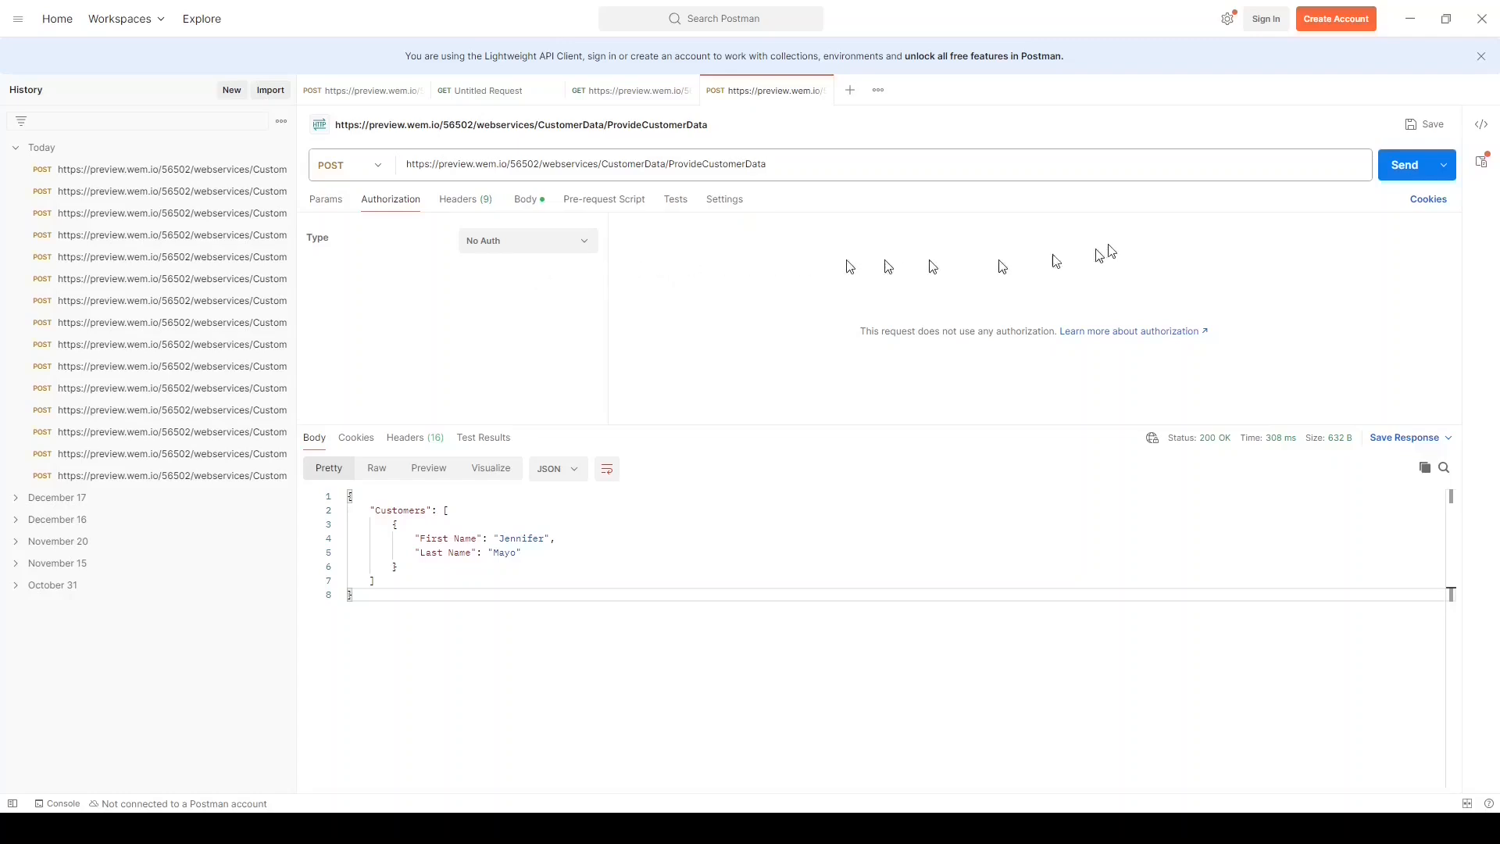
{"action": "left_click", "coordinate": [1403, 168]}
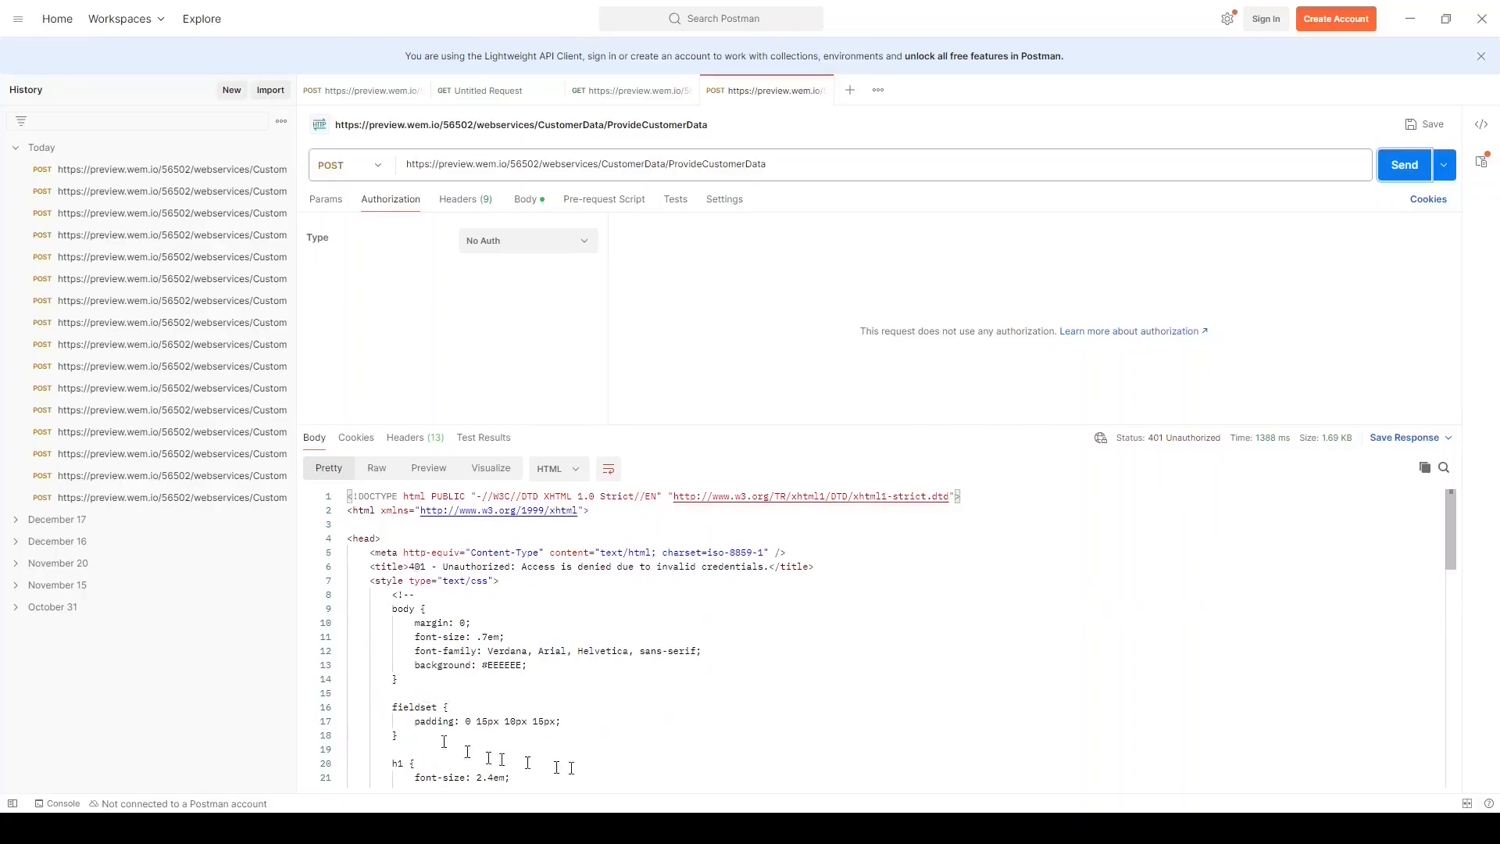
Step: Restore Basic Auth, send the request with a Customer ID of 0 in the body, and review the response
{"action": "left_click", "coordinate": [520, 241]}
{"action": "left_click", "coordinate": [504, 376]}
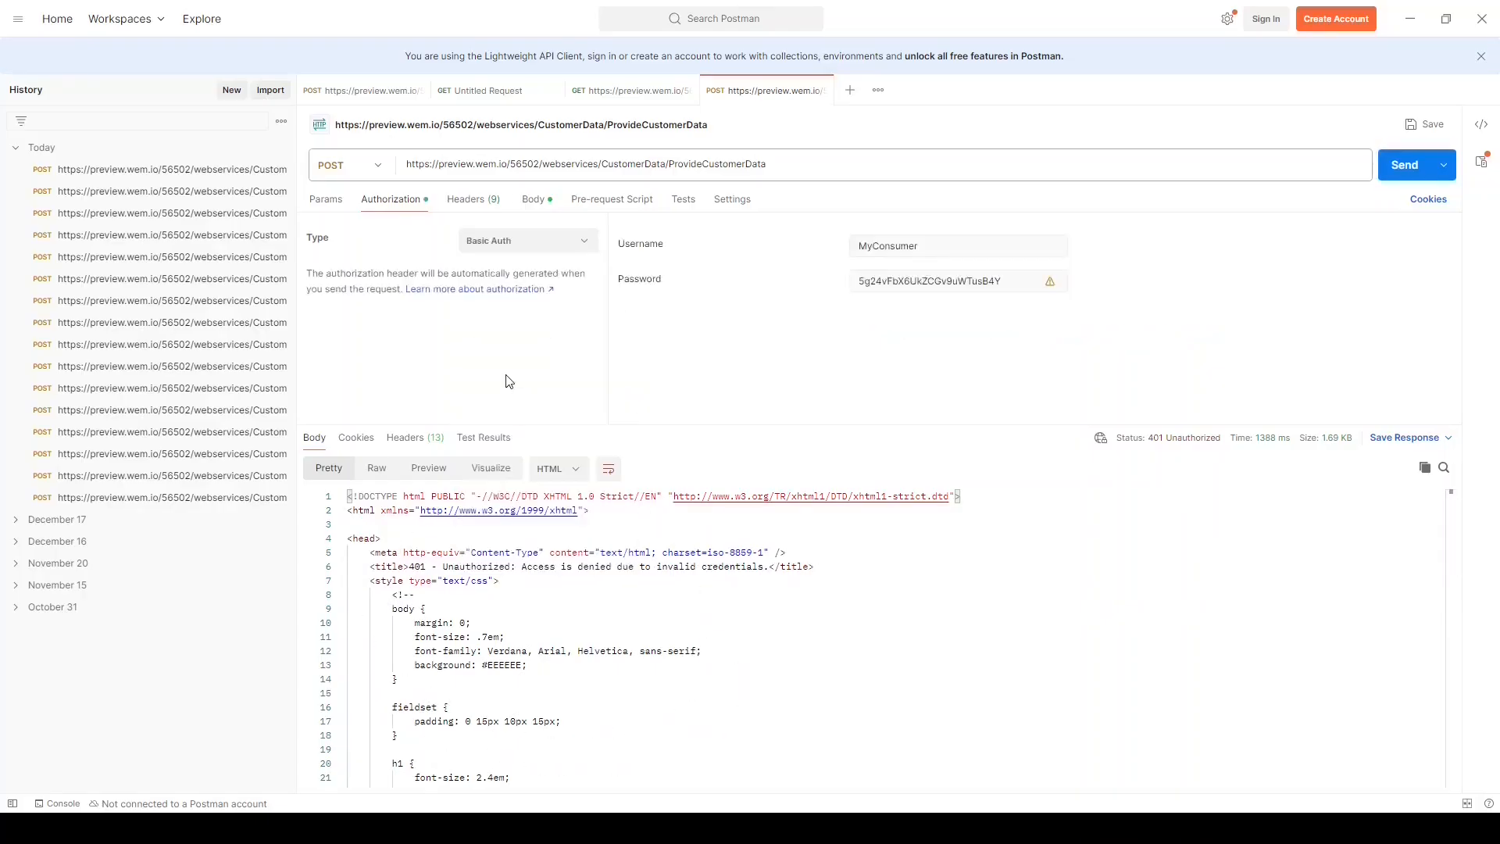
{"action": "left_click", "coordinate": [533, 201]}
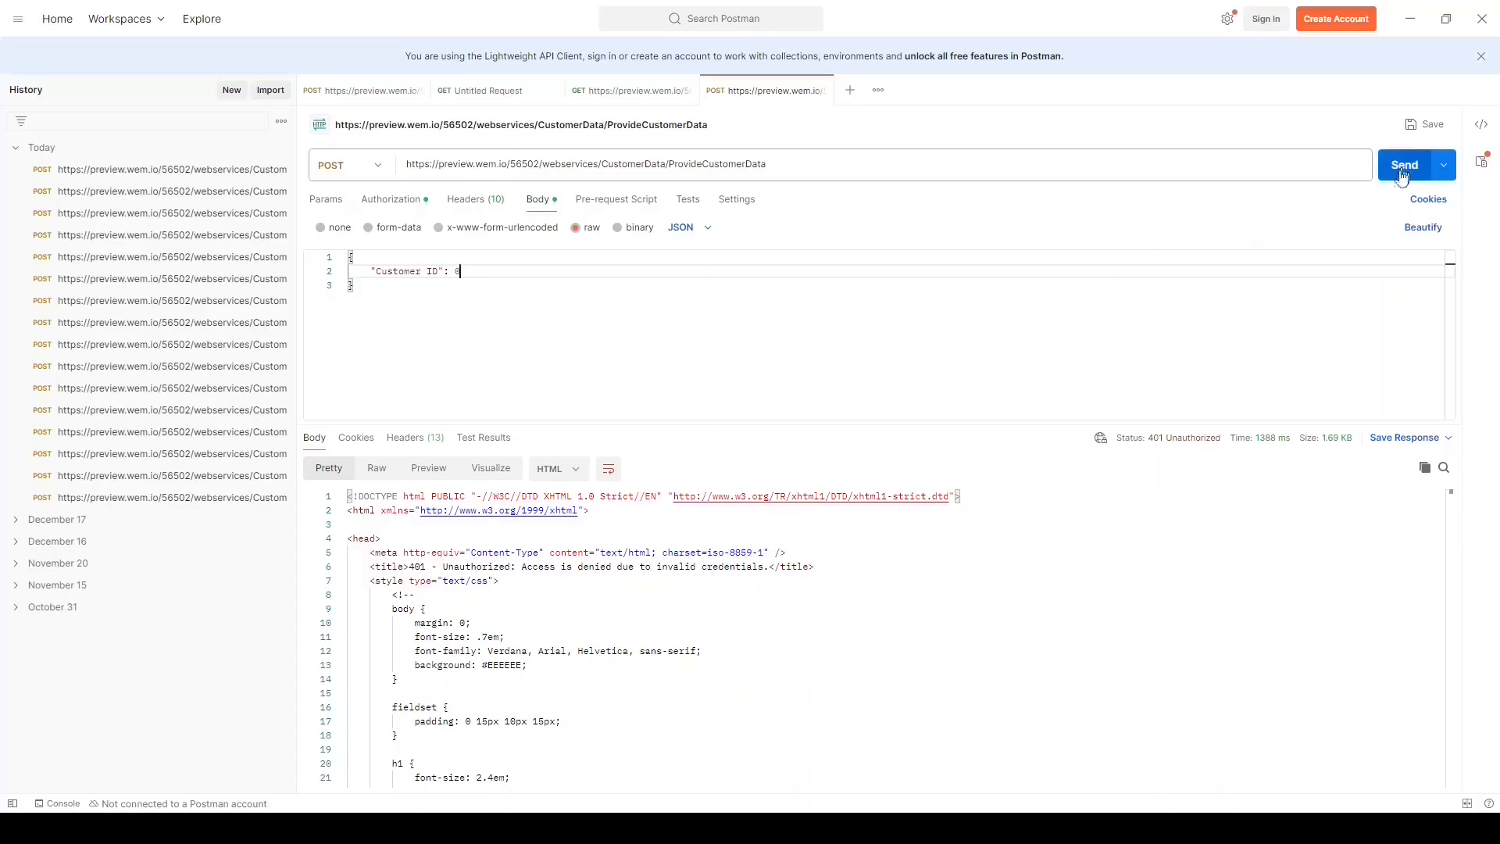
{"action": "left_click", "coordinate": [1404, 166]}
{"action": "scroll", "coordinate": [535, 715], "scroll_direction": "down", "scroll_amount": 4}
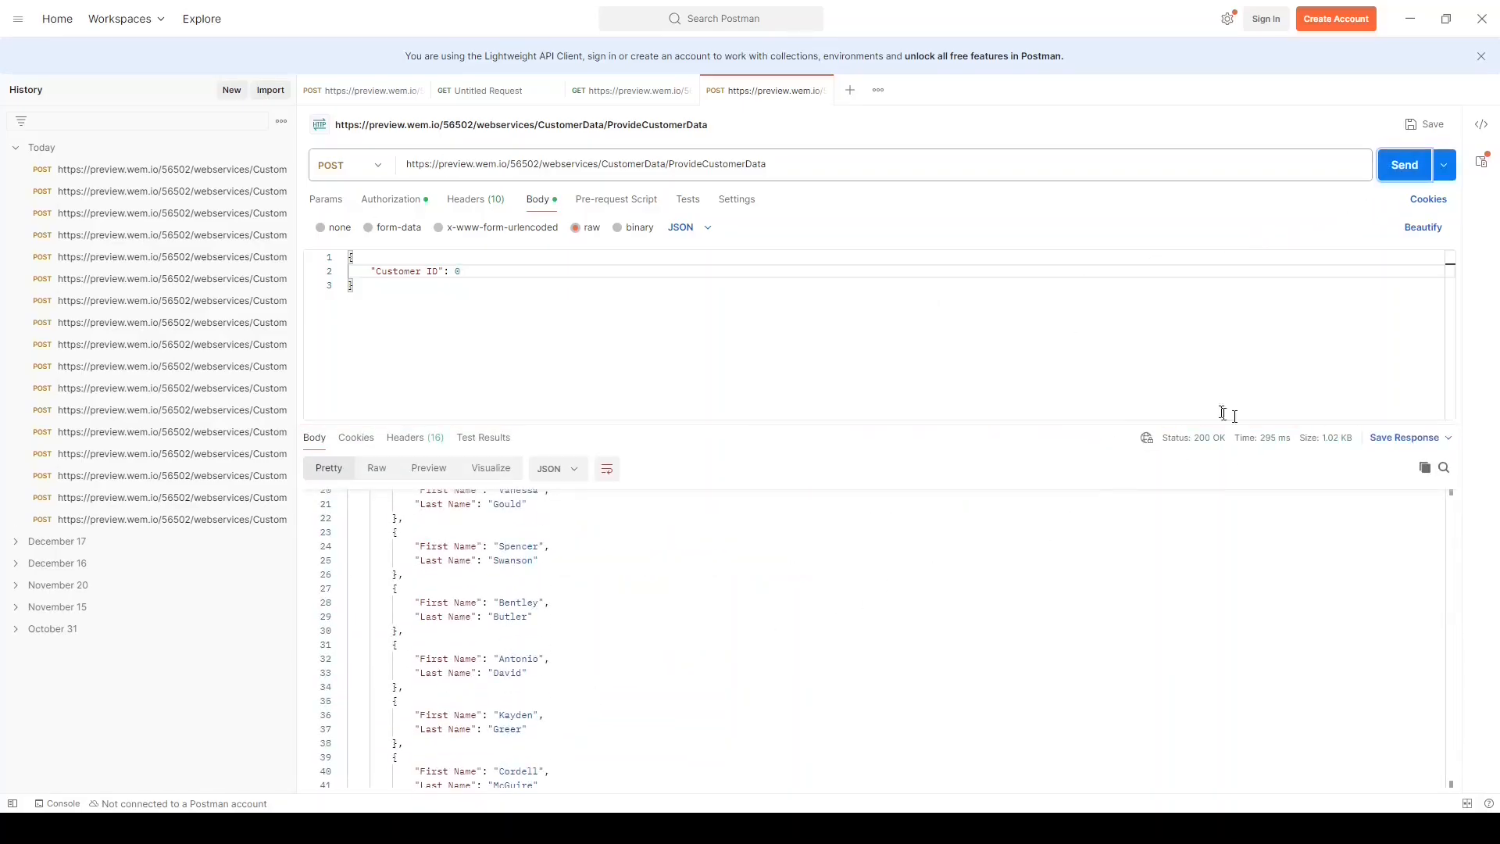
Step: Set the Customer ID in the body to -1 and send the request to test the fault response
{"action": "left_click", "coordinate": [469, 270]}
{"action": "key", "text": "BackSpace"}
{"action": "type", "text": "-1"}
{"action": "left_click", "coordinate": [1405, 167]}
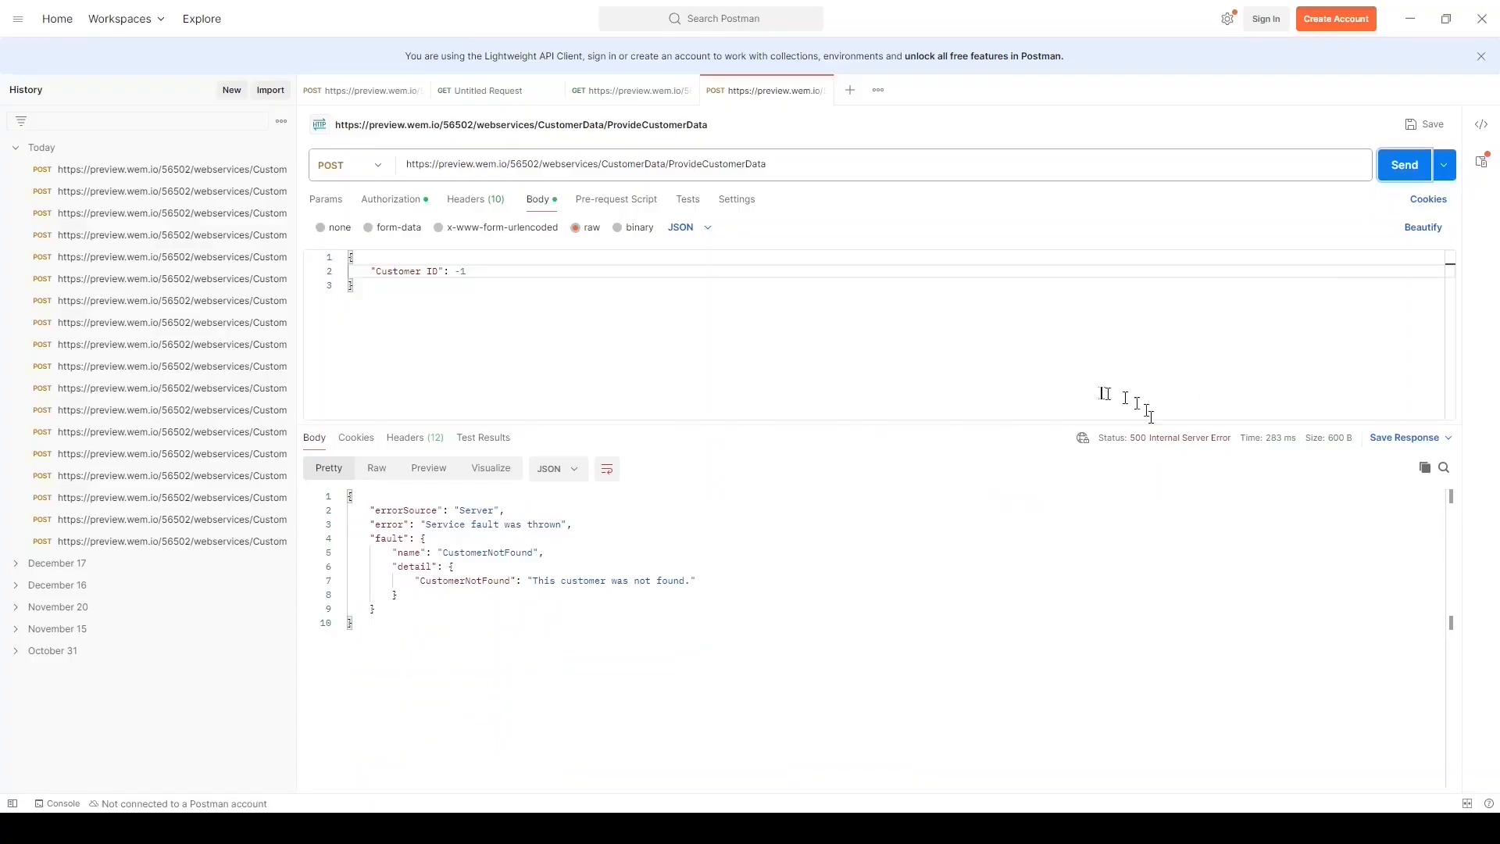
Step: Replace the Customer ID in the body with another existing customer's ID and resend the request
{"action": "left_click", "coordinate": [474, 270]}
{"action": "key", "text": "BackSpace"}
{"action": "key", "text": "BackSpace"}
{"action": "type", "text": "3"}
{"action": "left_click", "coordinate": [1400, 164]}
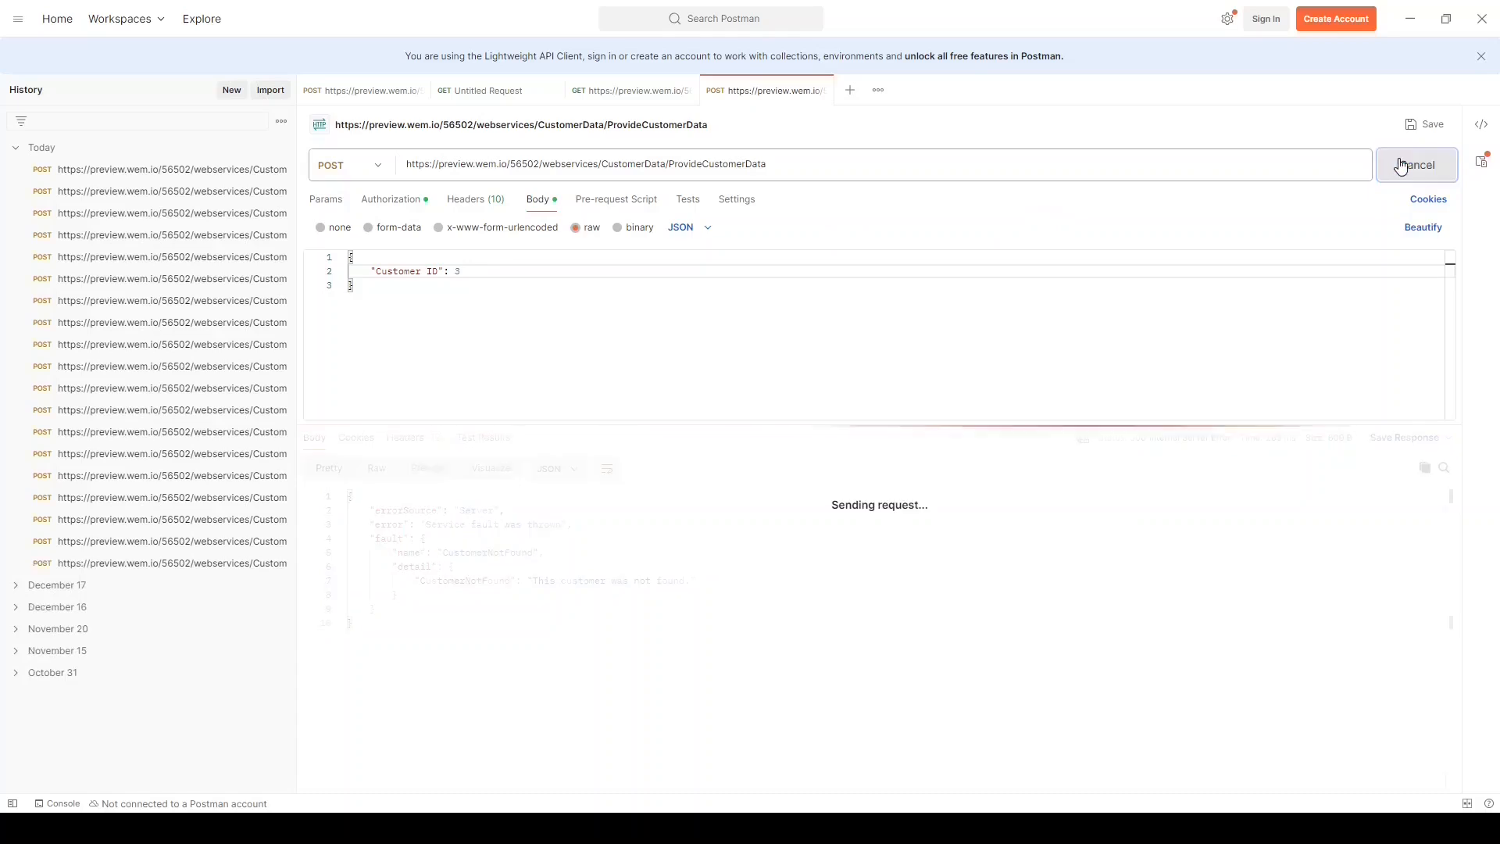